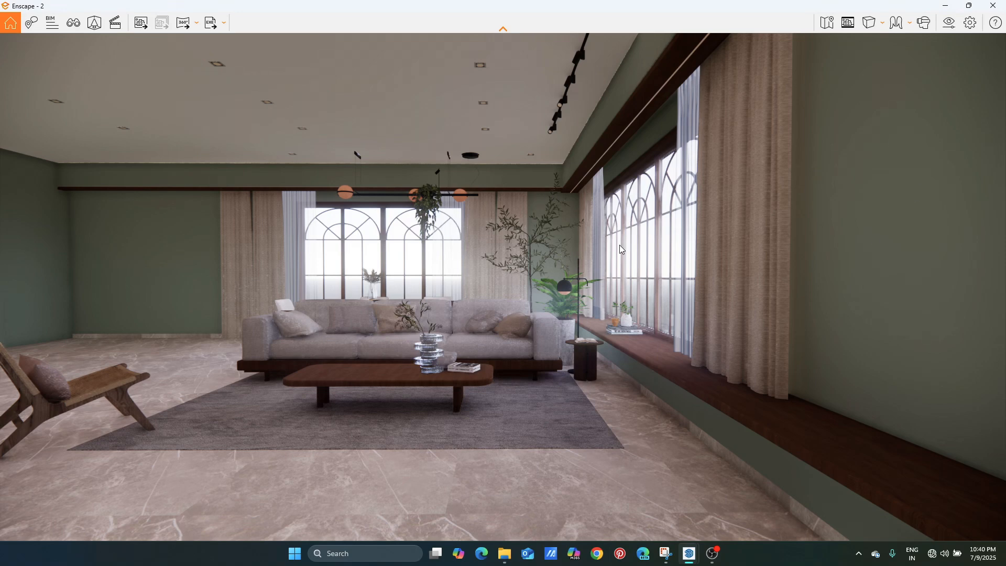
- Arrange the Enscape render window side by side with the SketchUp model window
click(974, 7)
mouse_move(564, 67)
mouse_down()
mouse_move(739, 69)
mouse_move(1005, 94)
mouse_up()
click(158, 126)
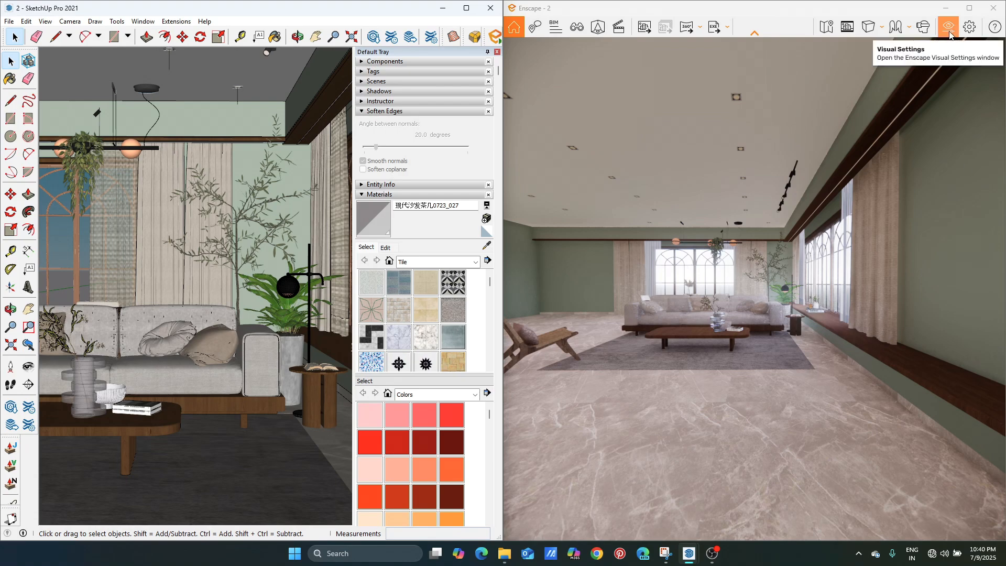
- Set the render output resolution to Custom at 1080 × 1450 pixels and minimize the visual settings
click(949, 29)
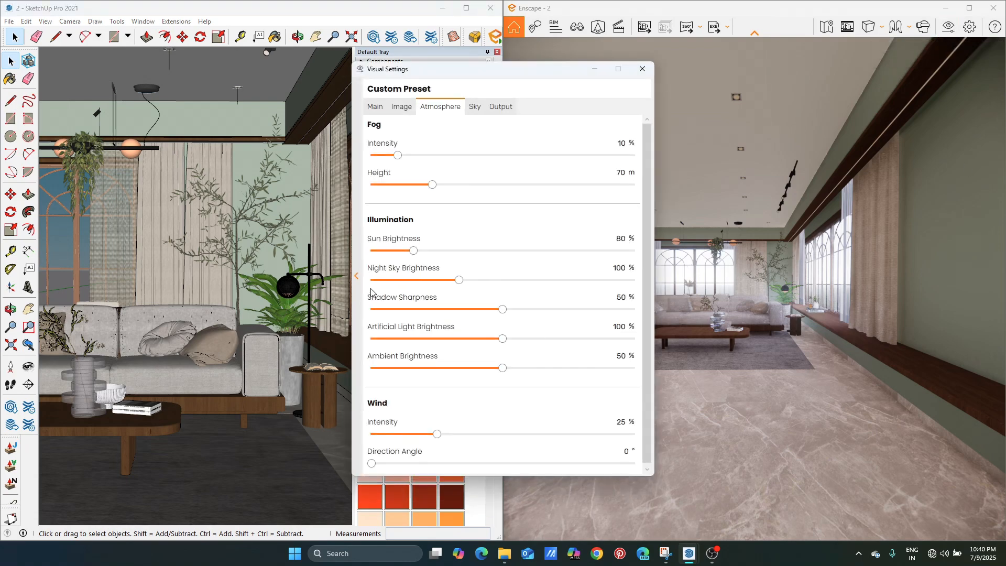
click(502, 108)
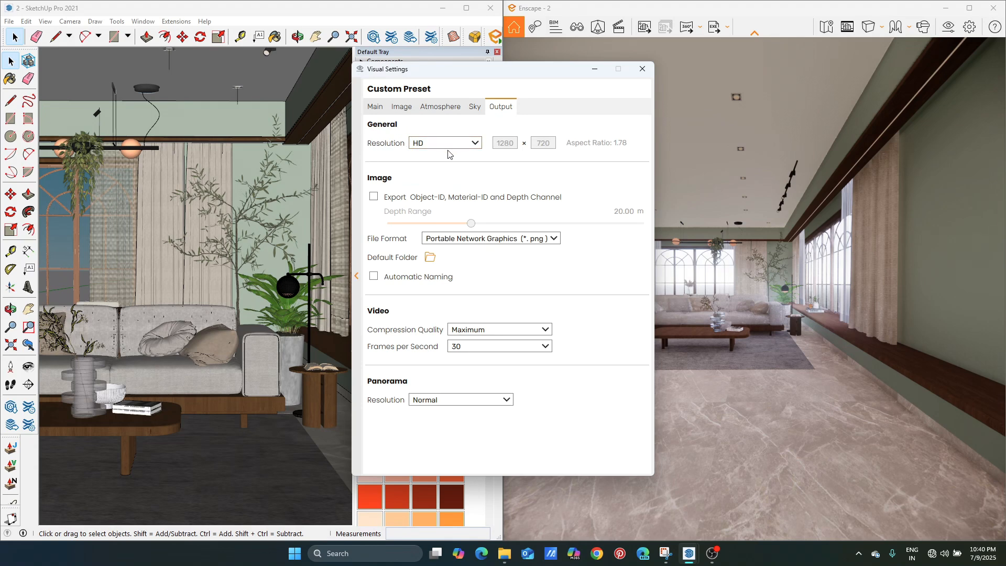
click(469, 148)
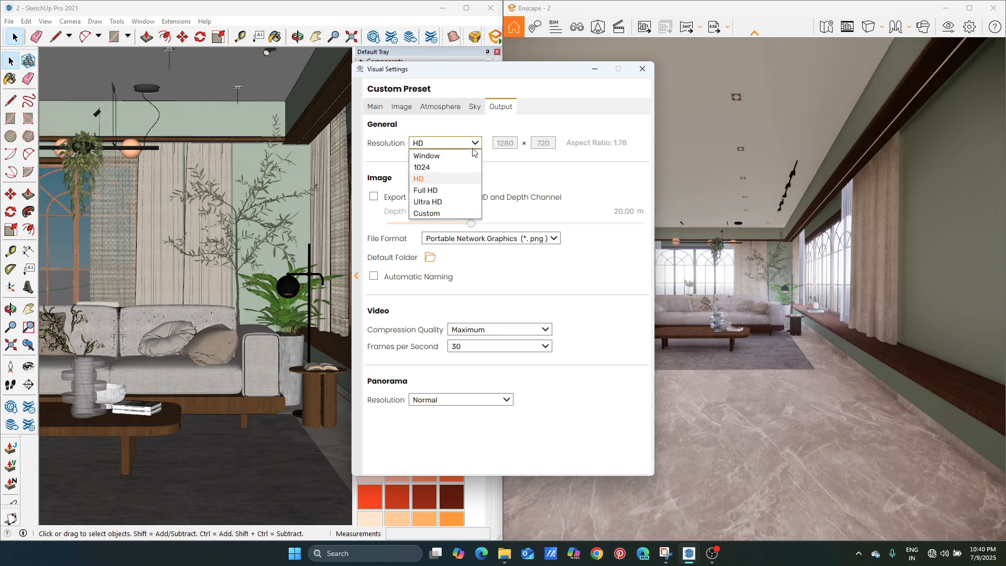
click(454, 213)
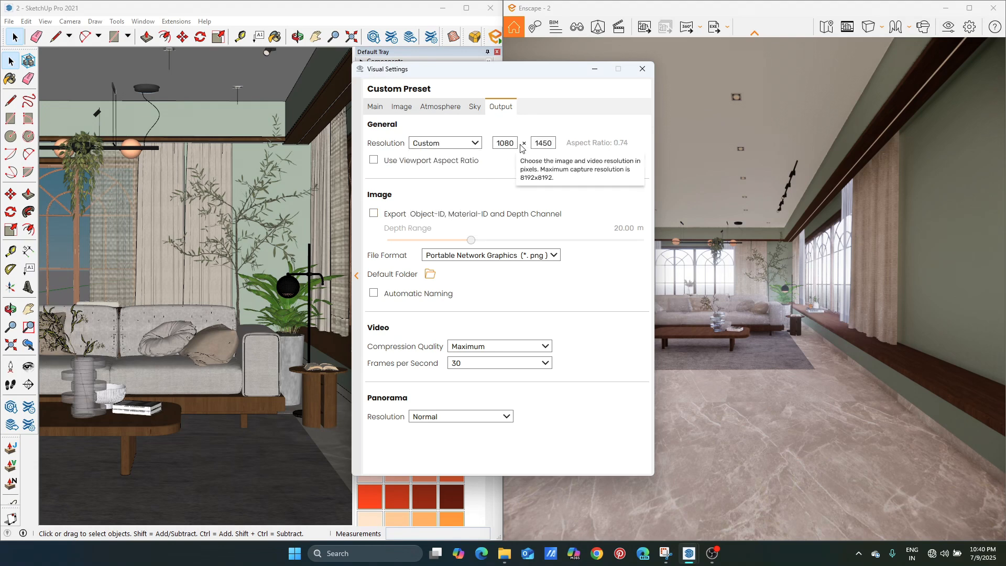
click(596, 70)
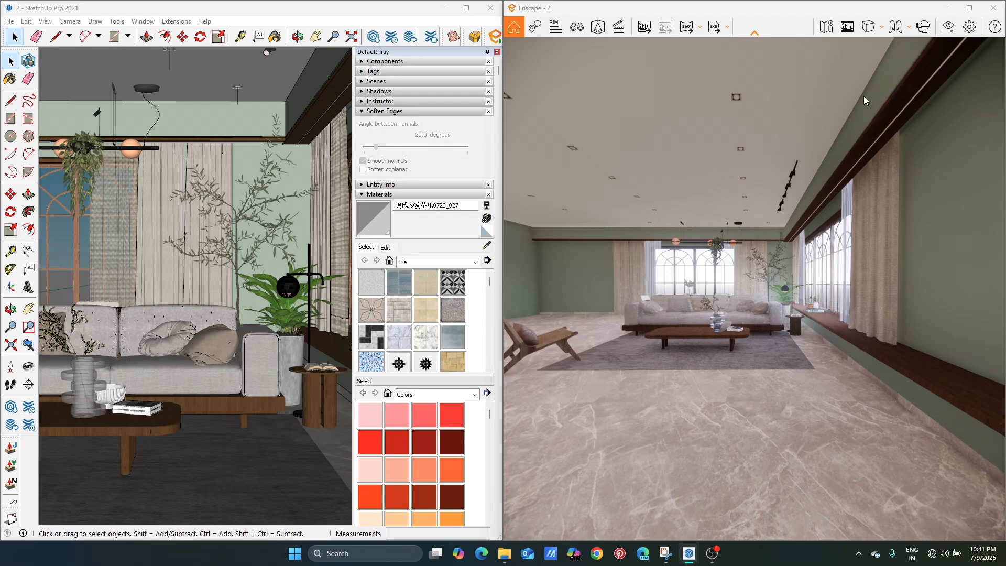
- Turn on the safe frame and reframe the portrait view towards the sofa and the bay window seat
click(846, 33)
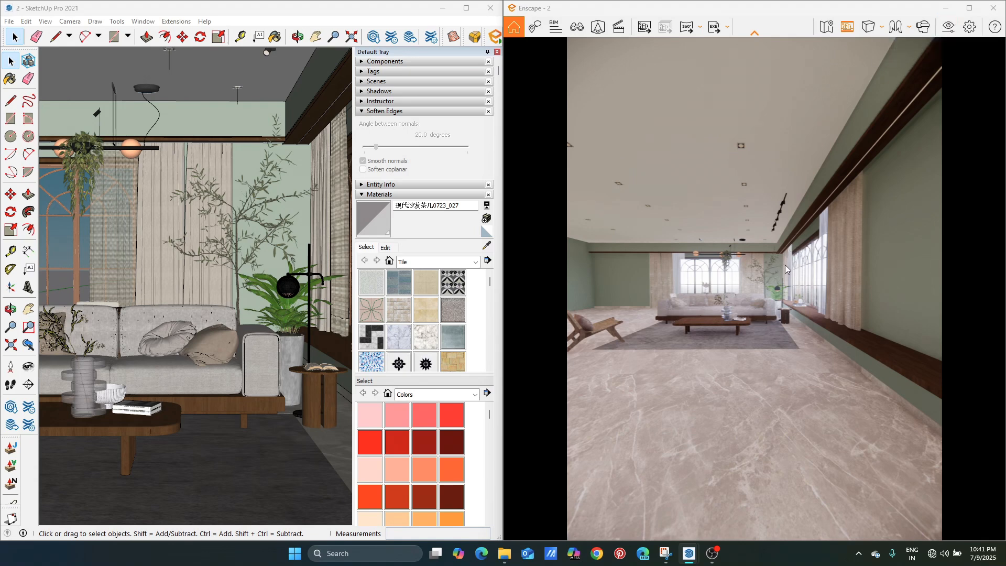
mouse_move(785, 265)
middle_down()
mouse_move(748, 267)
mouse_move(787, 279)
middle_up()
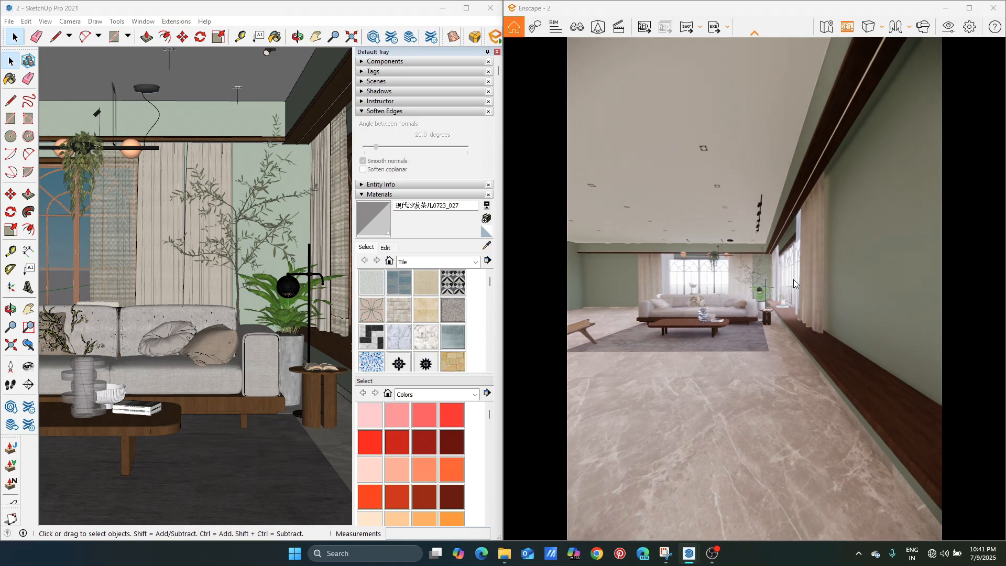
scroll(794, 279, up, 3)
scroll(794, 279, down, 2)
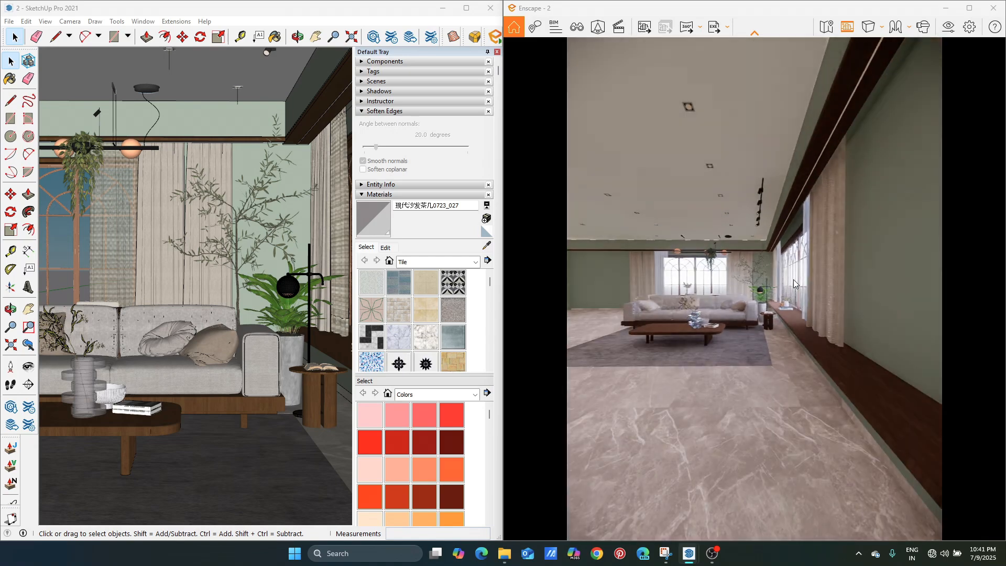
- Narrow the camera's field of view to 35° horizontal and compose the view on the sofa, plant and window
click(954, 26)
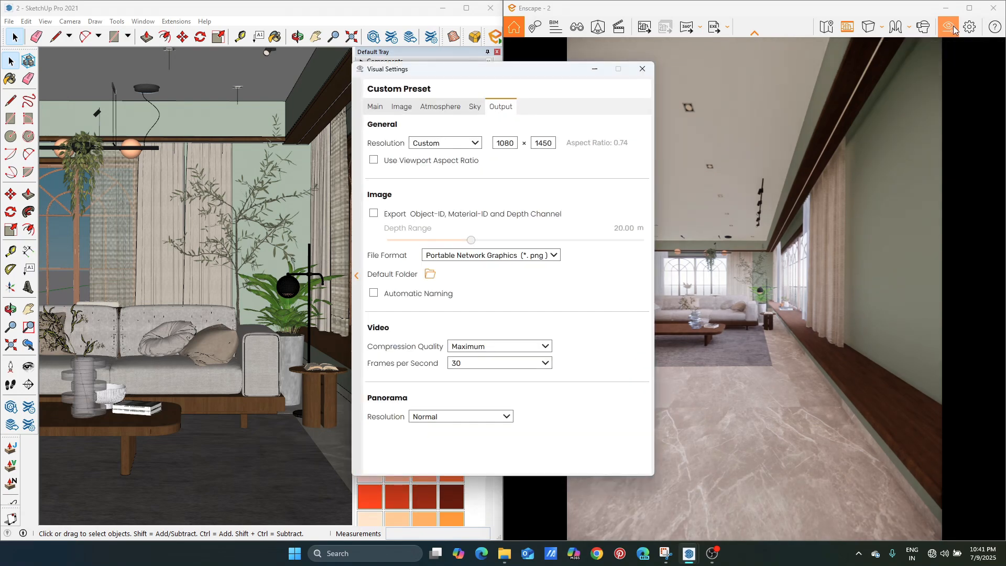
click(374, 107)
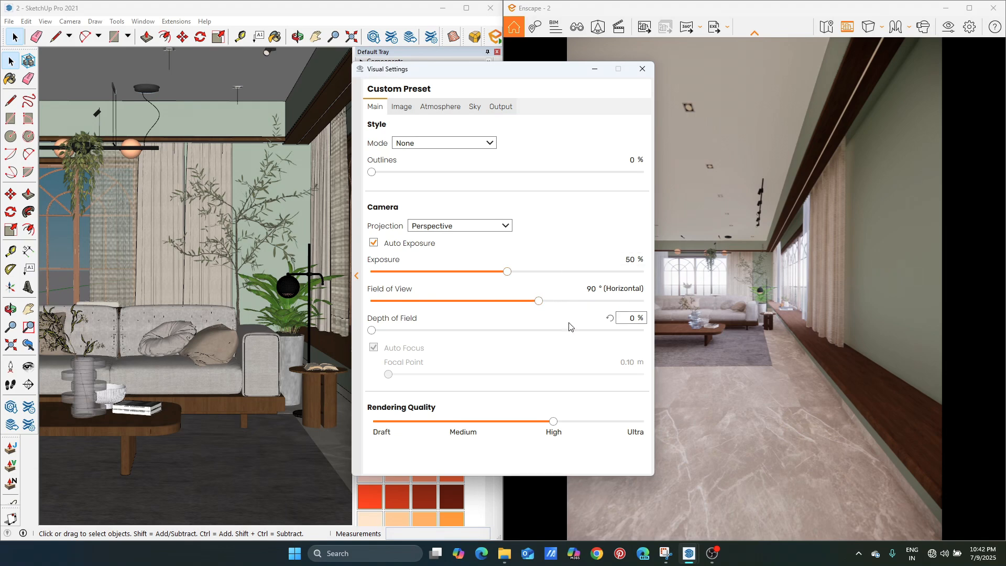
drag(539, 303, 423, 307)
drag(548, 69, 380, 65)
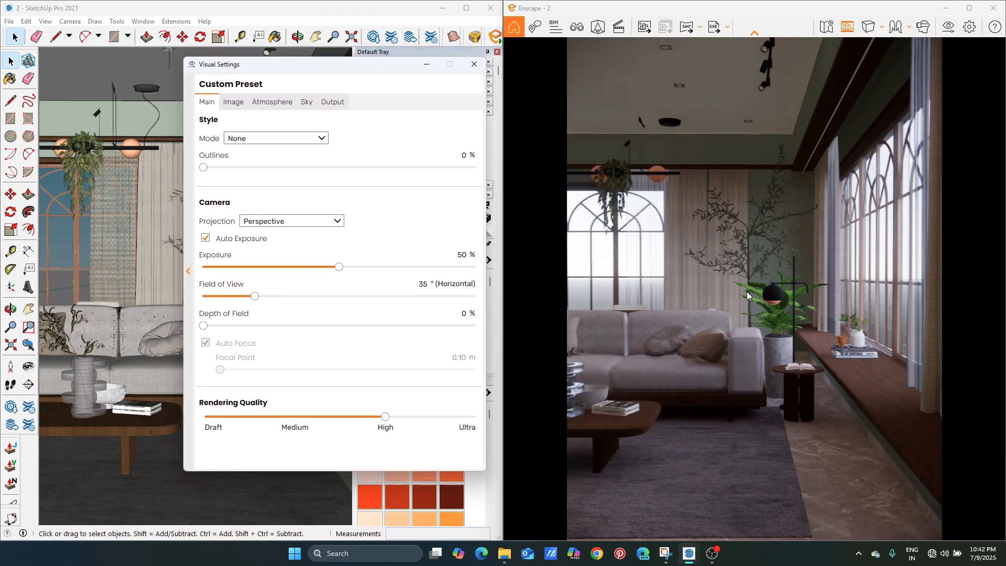
middle_drag(710, 274, 719, 275)
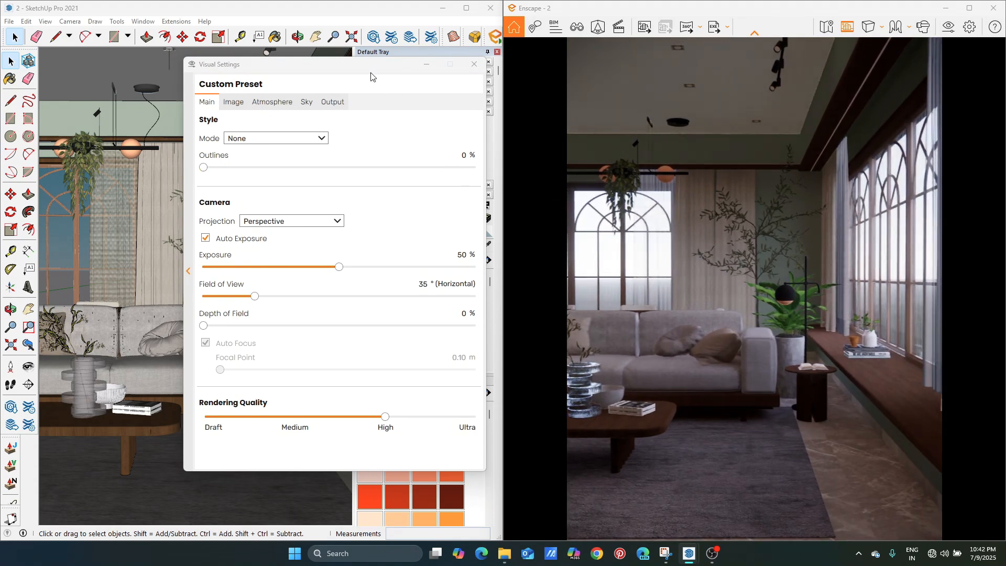
- Switch to SketchUp and open the recessed ceiling downlight component for editing
drag(368, 66, 463, 107)
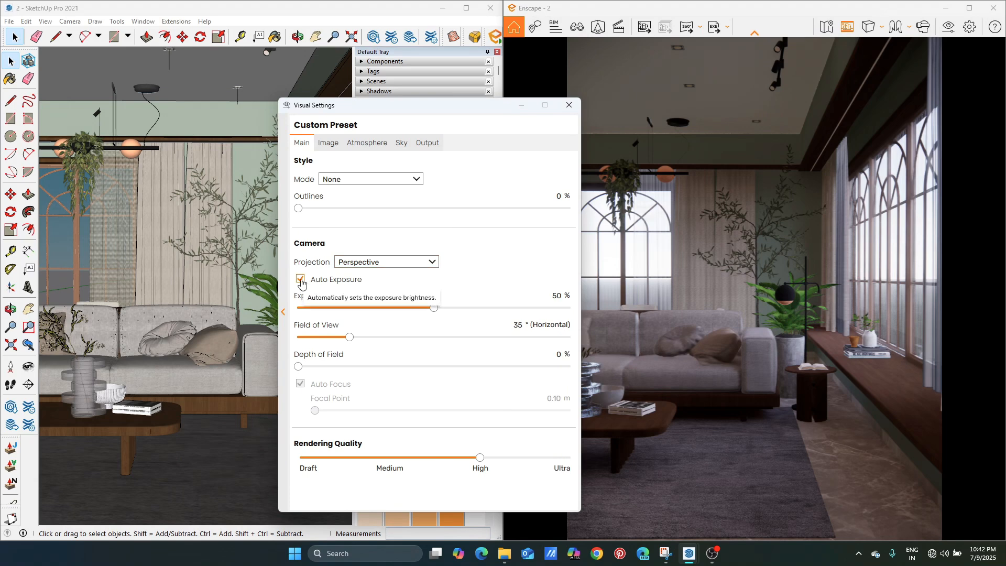
drag(501, 107, 812, 129)
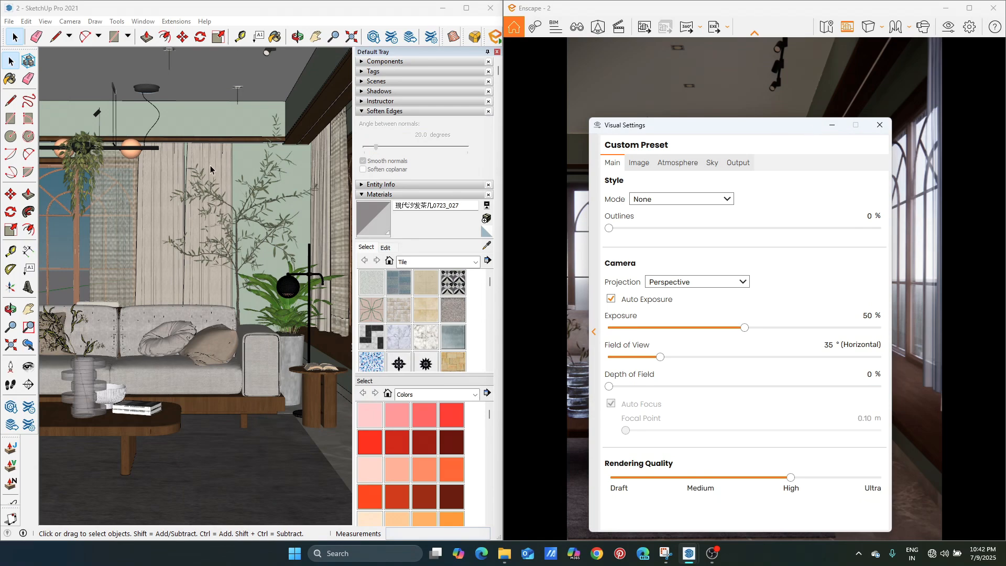
mouse_move(243, 149)
middle_down()
mouse_move(227, 194)
mouse_move(221, 172)
middle_up()
scroll(146, 110, up, 2)
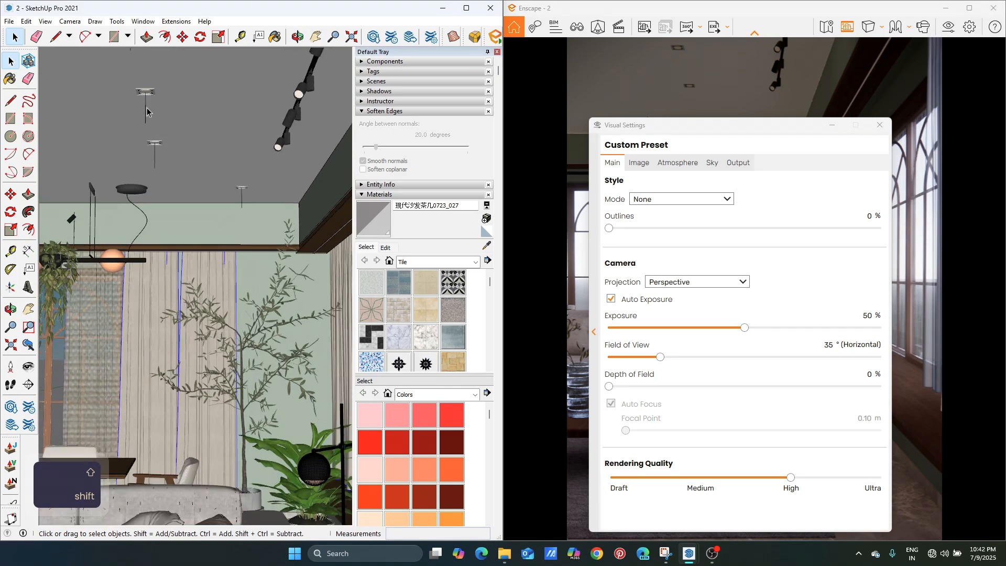
scroll(149, 100, up, 2)
click(150, 94)
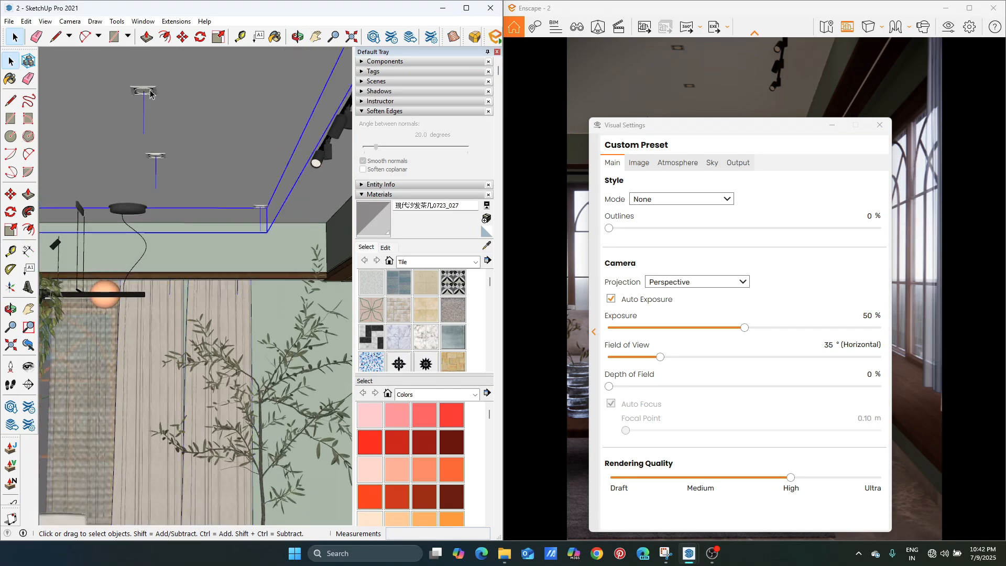
double_click(151, 94)
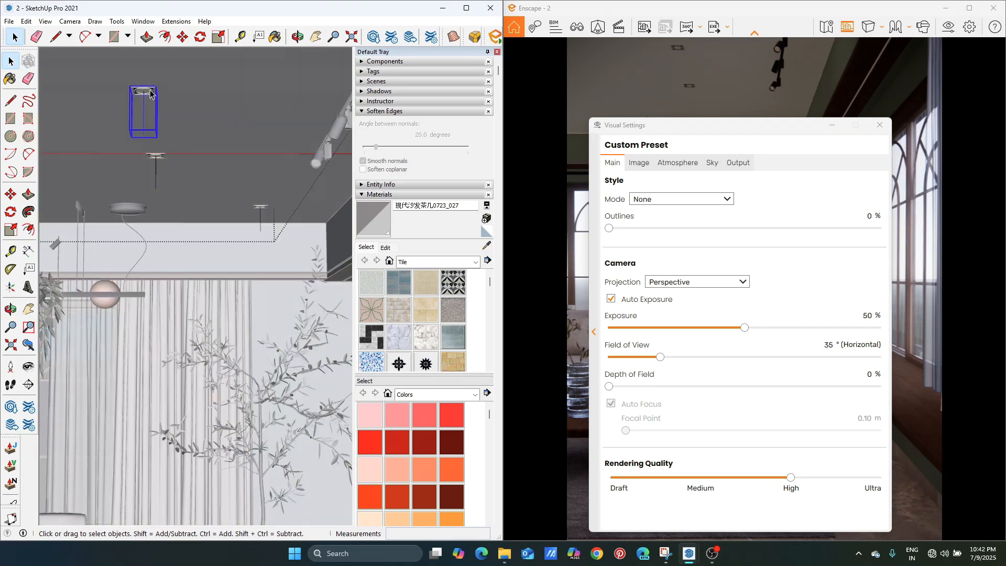
scroll(150, 94, up, 1)
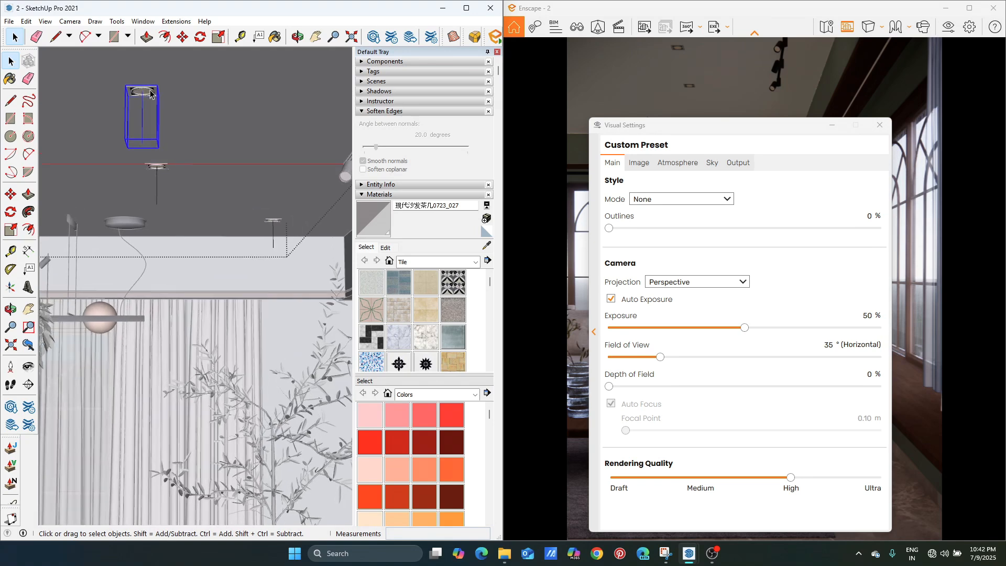
mouse_move(151, 94)
middle_down()
mouse_move(227, 146)
mouse_move(146, 280)
middle_up()
scroll(240, 223, up, 2)
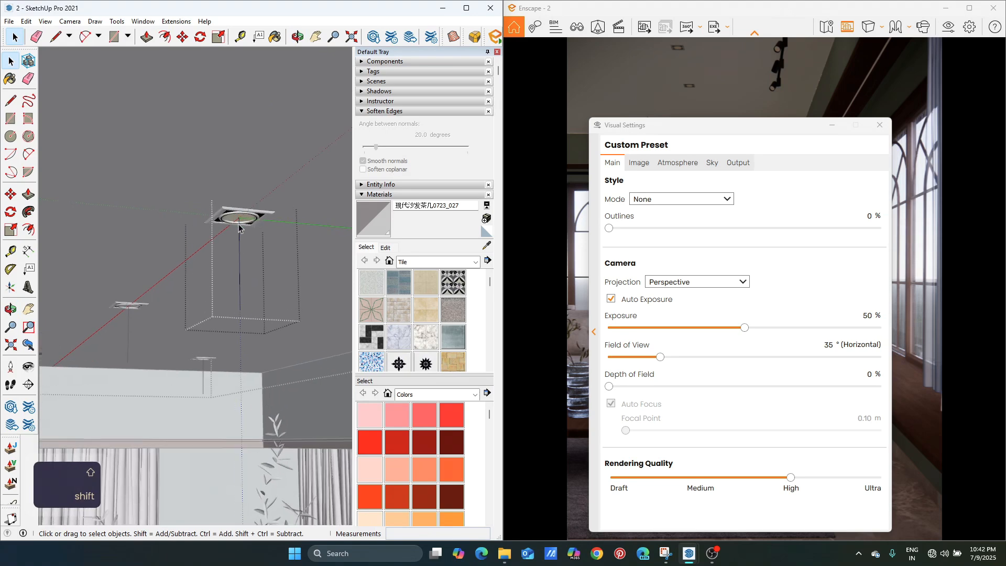
mouse_move(120, 338)
middle_down()
mouse_move(91, 300)
mouse_move(94, 279)
mouse_move(211, 269)
mouse_move(278, 283)
mouse_move(260, 255)
middle_up()
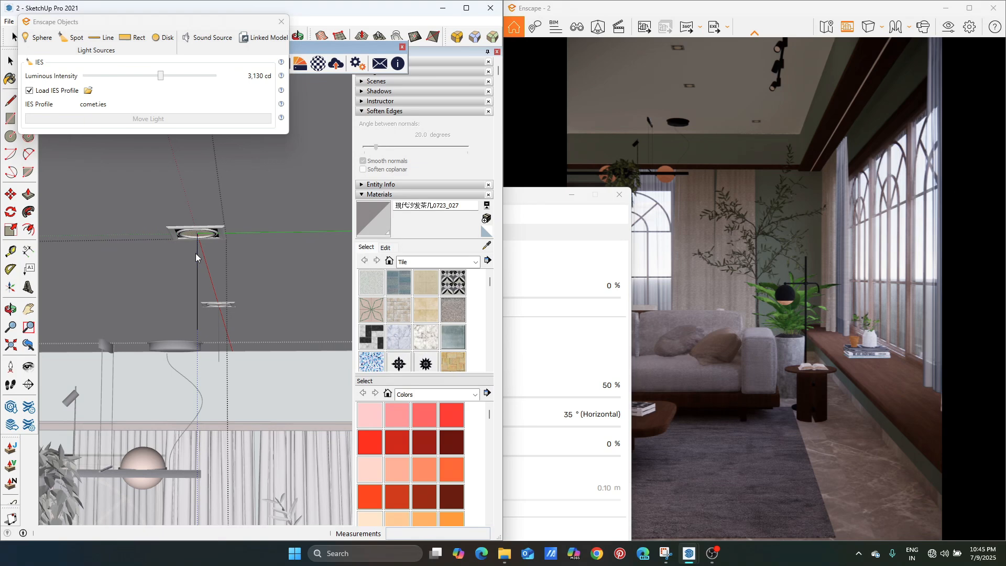
- Delete the existing IES light from the recessed ceiling downlight component
middle_drag(194, 269, 304, 254)
key(space)
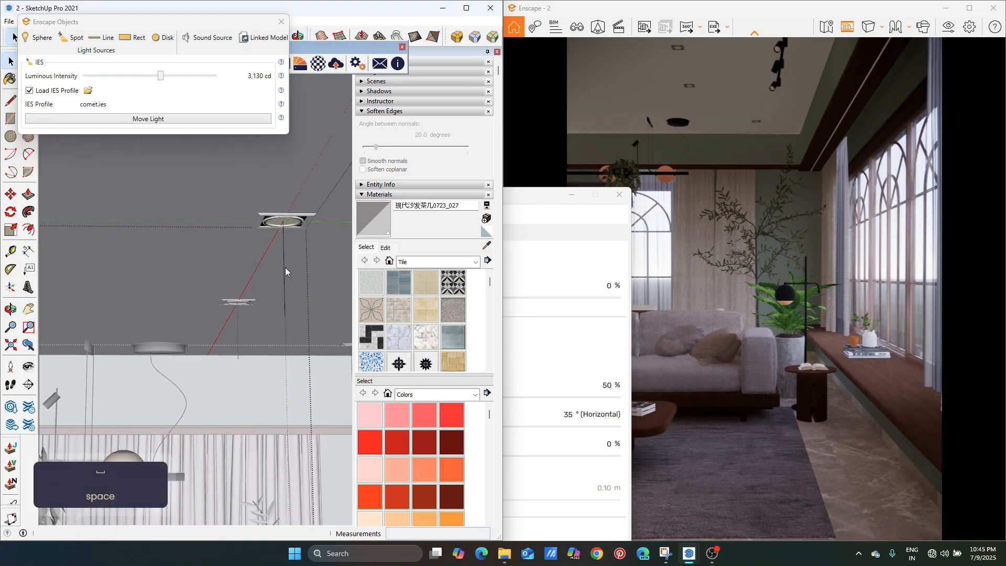
click(278, 270)
middle_drag(277, 268, 264, 265)
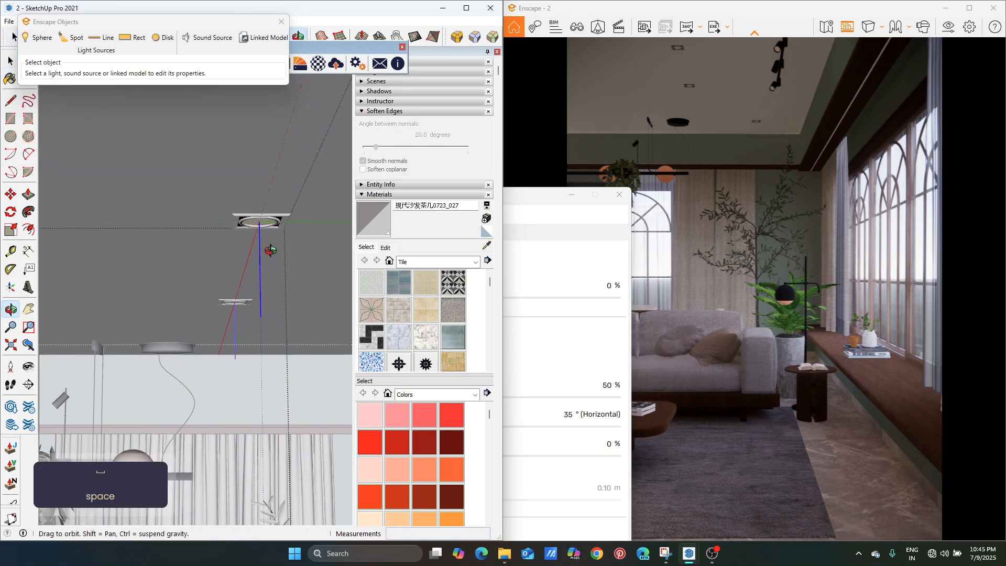
key(Escape)
click(260, 268)
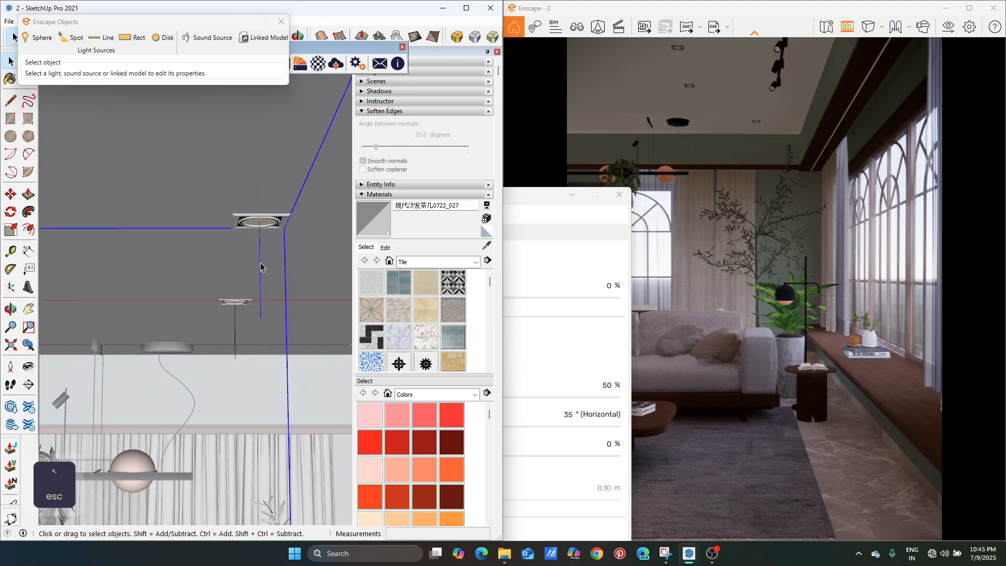
mouse_move(261, 268)
middle_down()
mouse_move(241, 293)
mouse_move(195, 305)
mouse_move(267, 120)
middle_up()
key(ctrl)
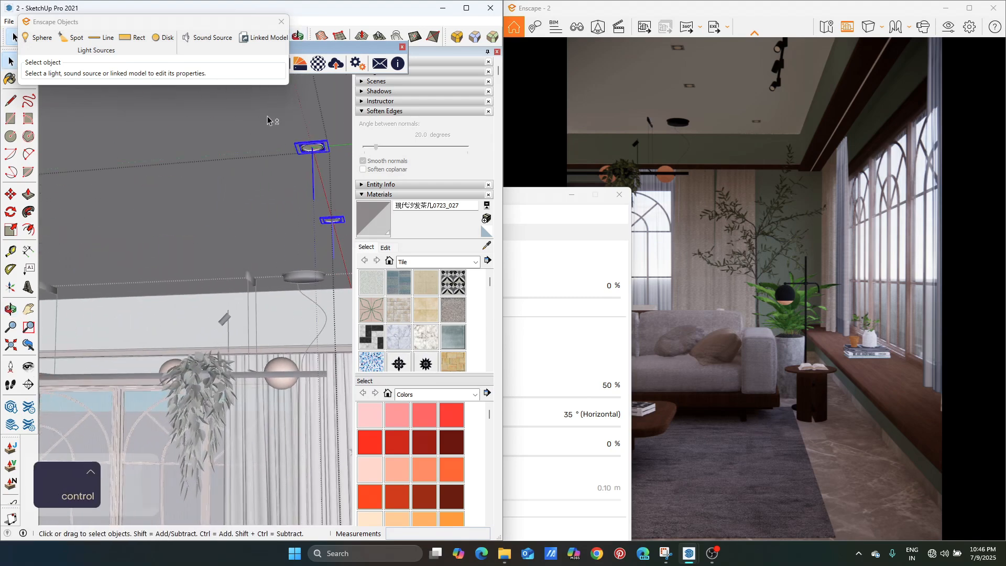
shift+drag(268, 117, 330, 204)
key(Delete)
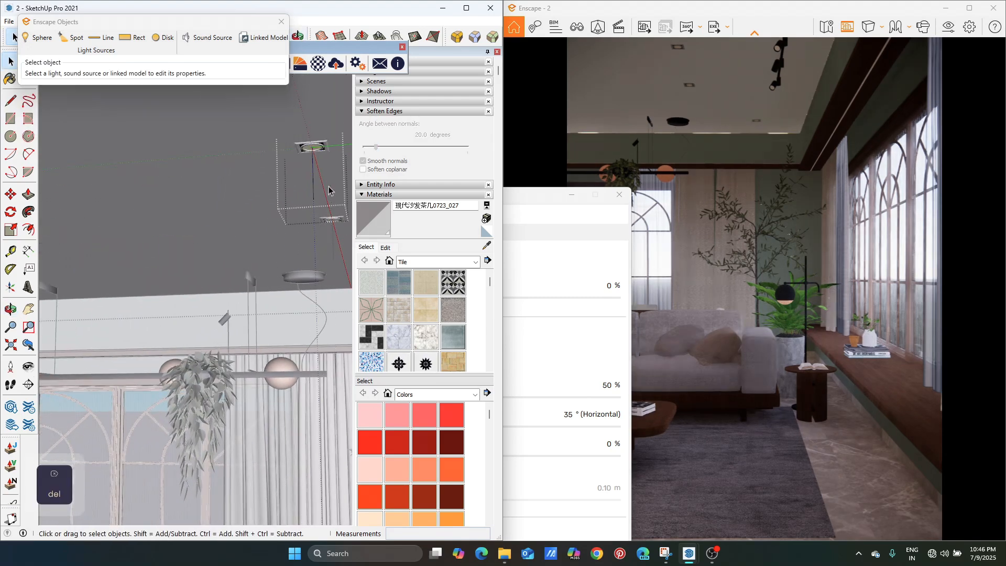
- Place an Enscape spot light at the centre of the downlight, aimed straight down along its vertical line
scroll(320, 181, up, 3)
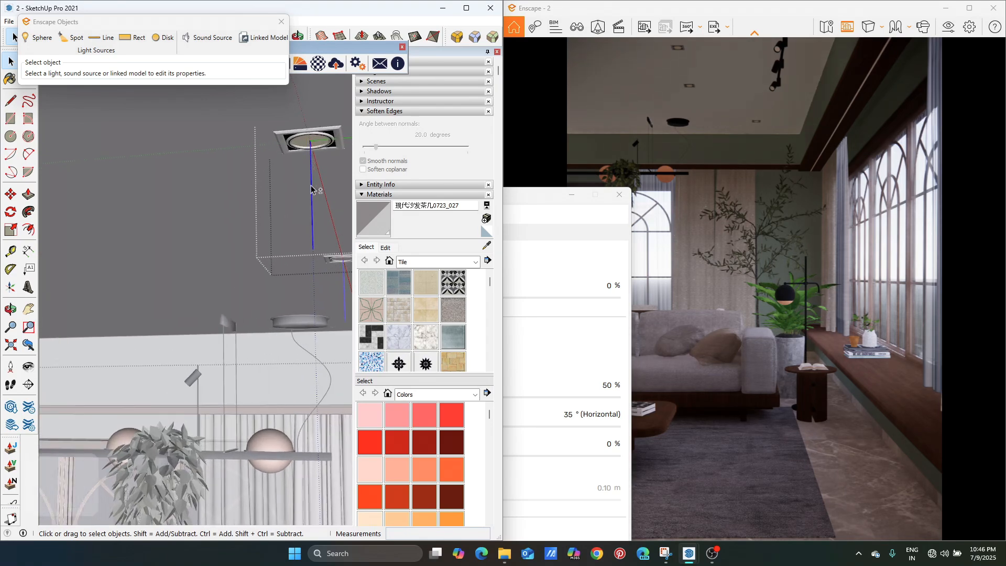
mouse_move(311, 189)
shift+middle_down()
mouse_move(254, 218)
mouse_move(288, 224)
shift+middle_up()
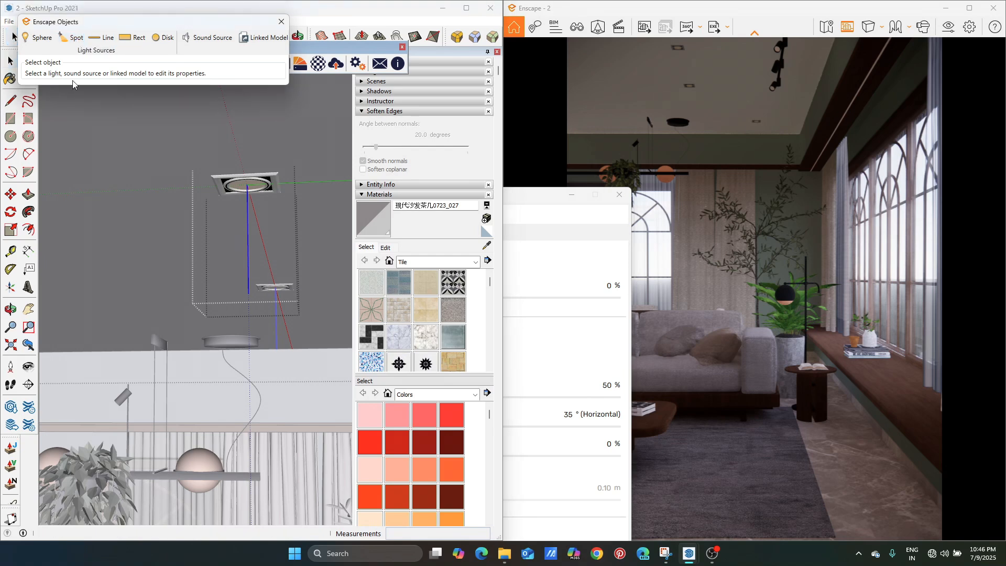
click(247, 187)
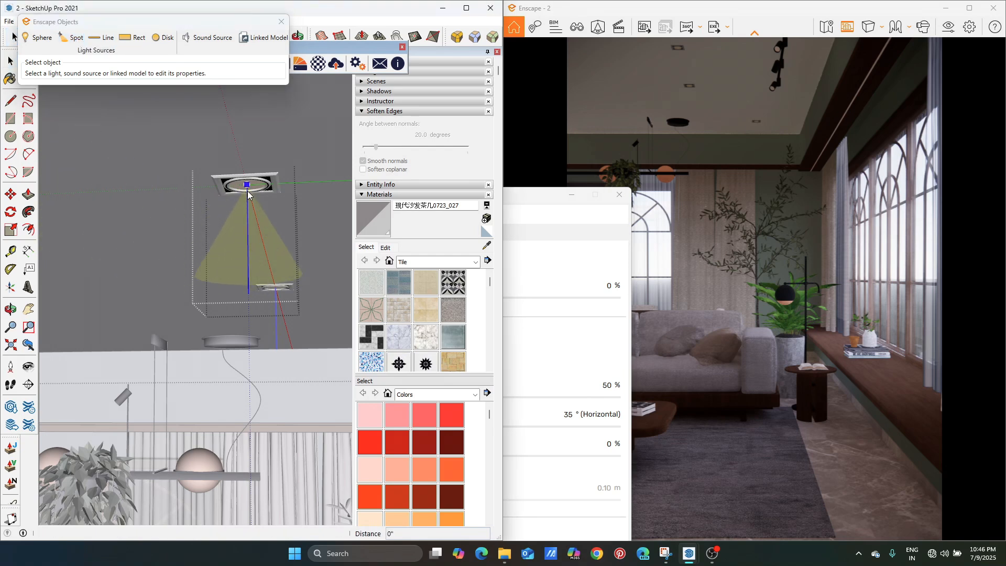
drag(245, 229, 248, 295)
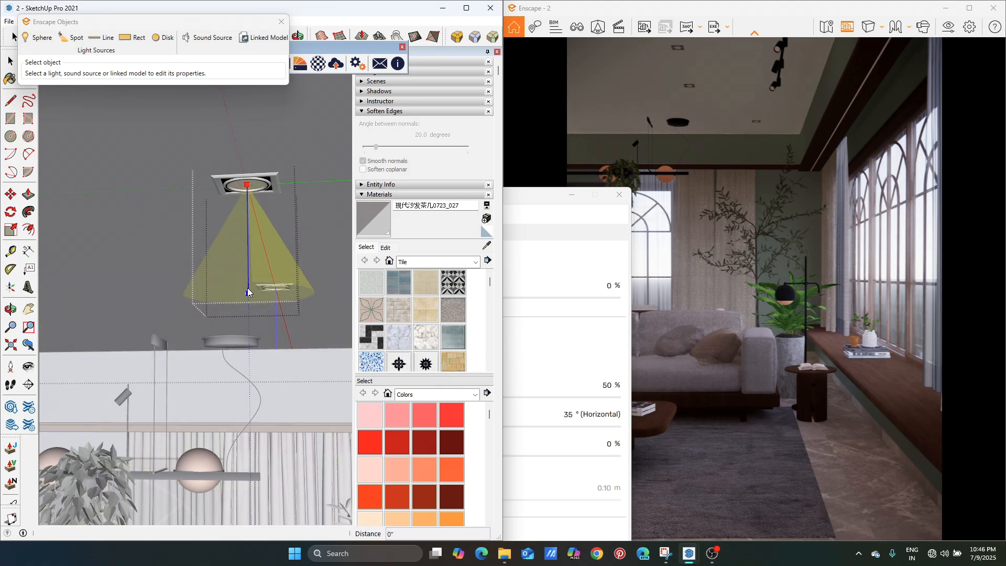
click(244, 224)
- Load the comet.ies profile from the ies-lights-pack folder onto the downlight's spot light
scroll(243, 224, down, 2)
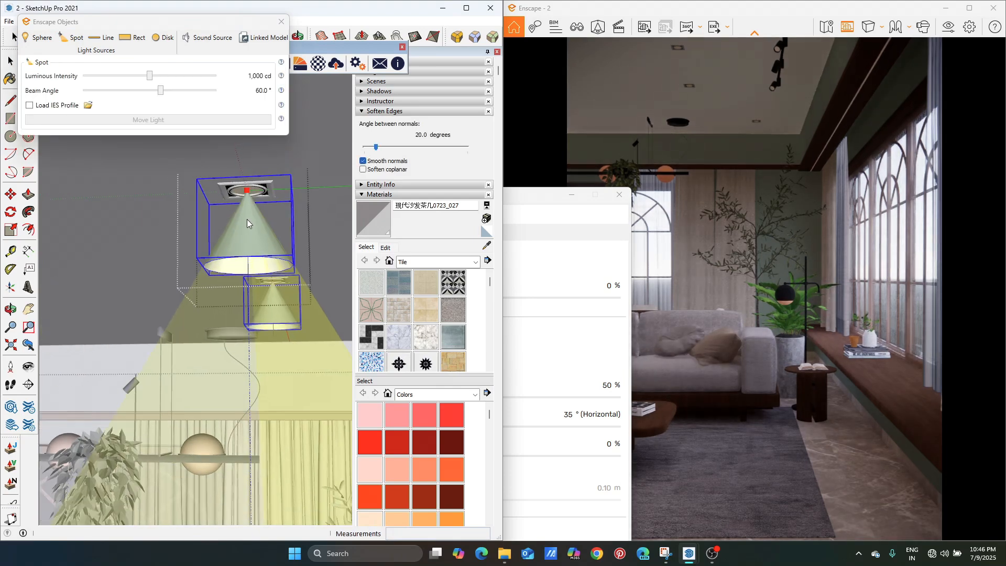
scroll(244, 221, down, 2)
mouse_move(245, 221)
middle_down()
mouse_move(293, 220)
mouse_move(211, 219)
mouse_move(171, 184)
middle_up()
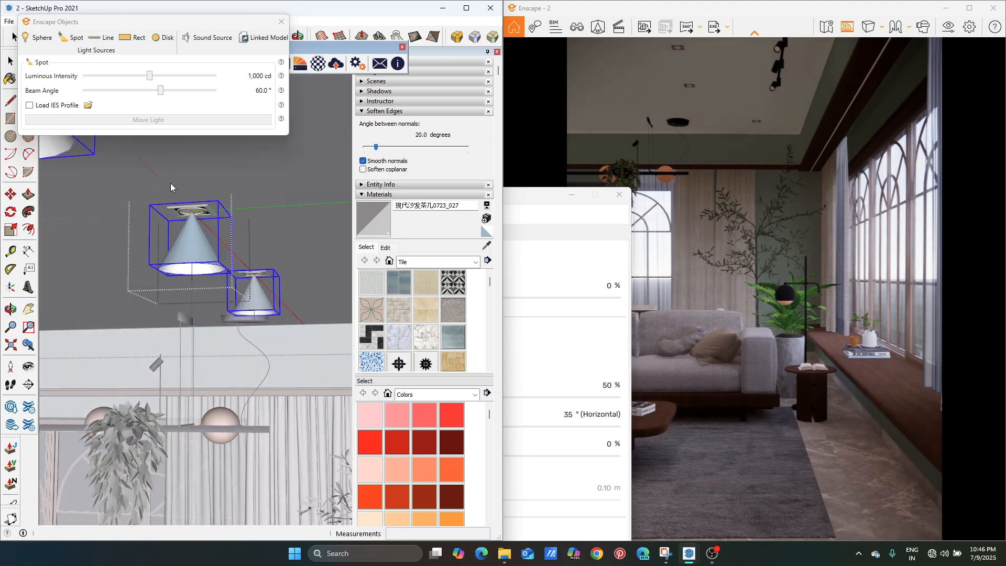
click(89, 107)
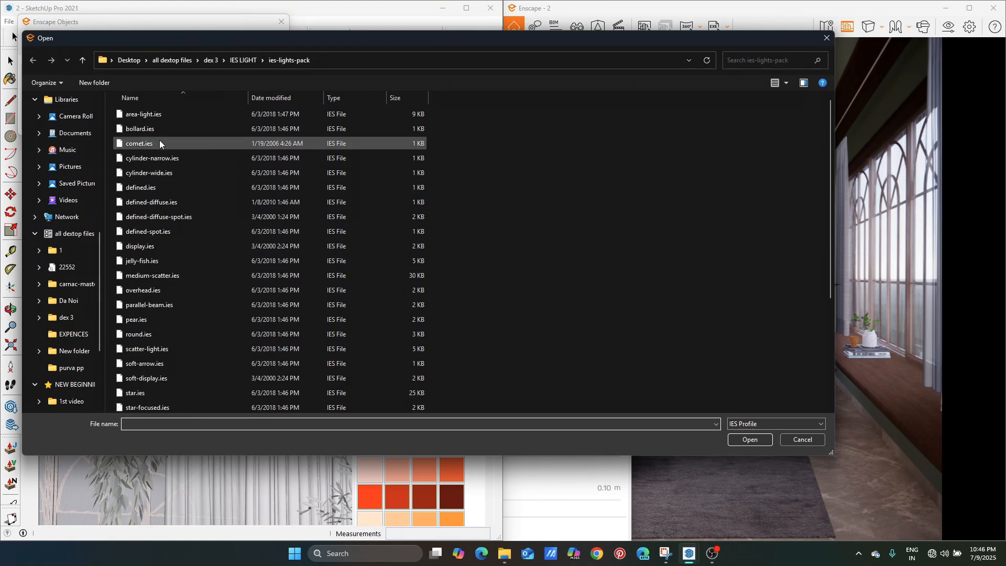
click(160, 143)
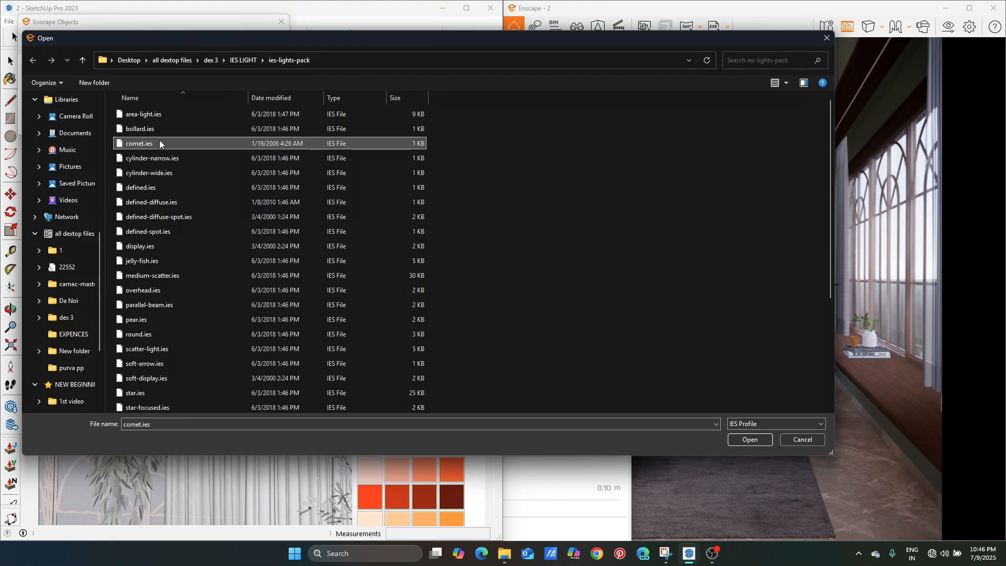
click(757, 441)
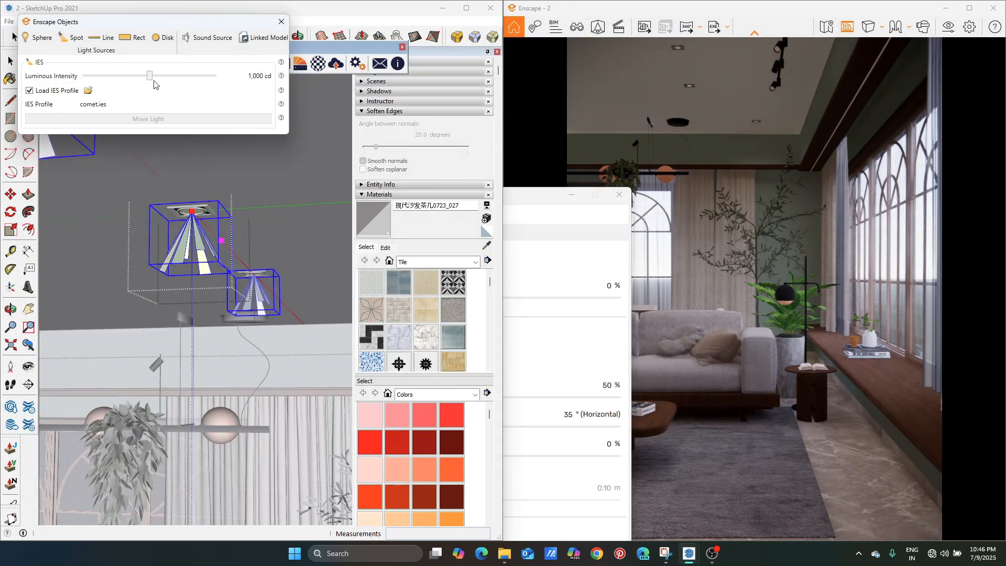
- Lower the downlight's IES luminous intensity to 243 cd and leave component editing
mouse_move(149, 80)
mouse_down()
mouse_move(173, 82)
mouse_move(126, 84)
mouse_move(138, 84)
mouse_up()
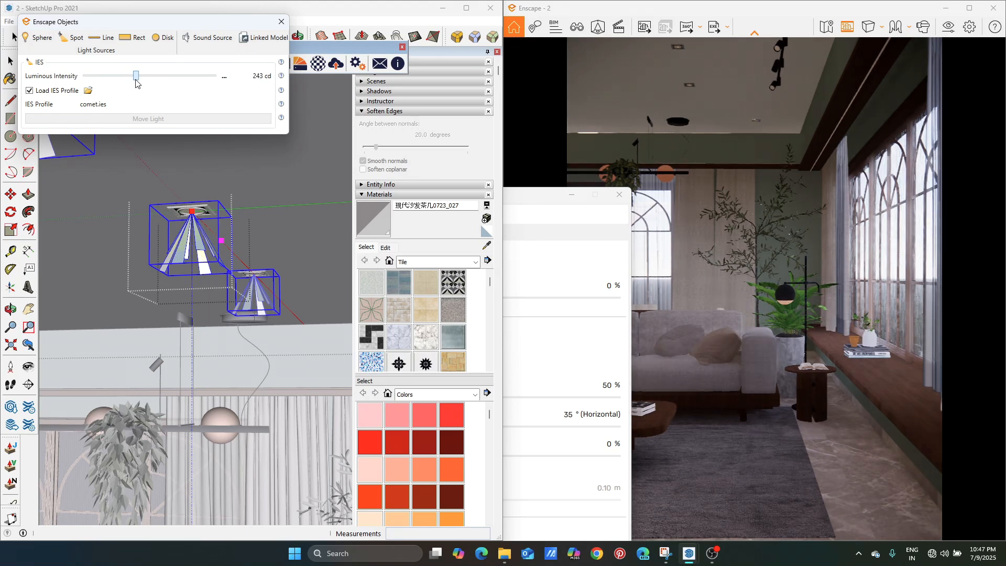
click(282, 22)
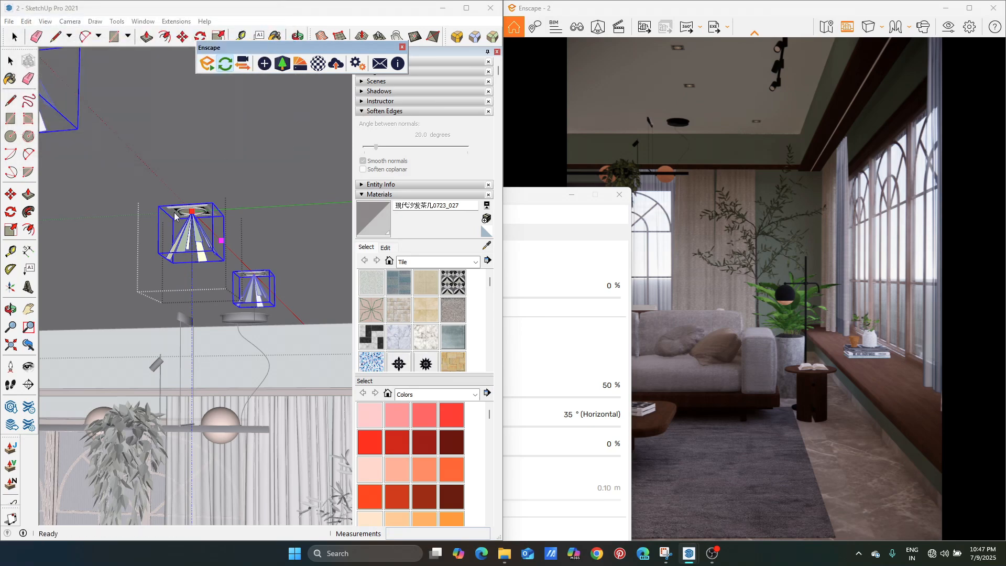
middle_drag(247, 162, 266, 178)
key(space)
click(266, 176)
key(Escape)
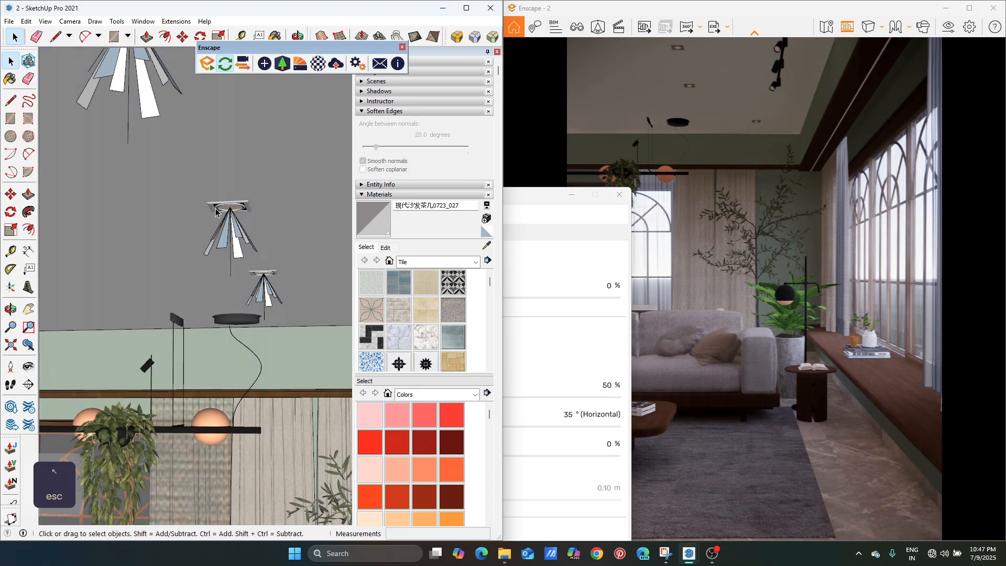
scroll(266, 178, down, 2)
shift+middle_drag(285, 324, 201, 220)
scroll(242, 252, down, 2)
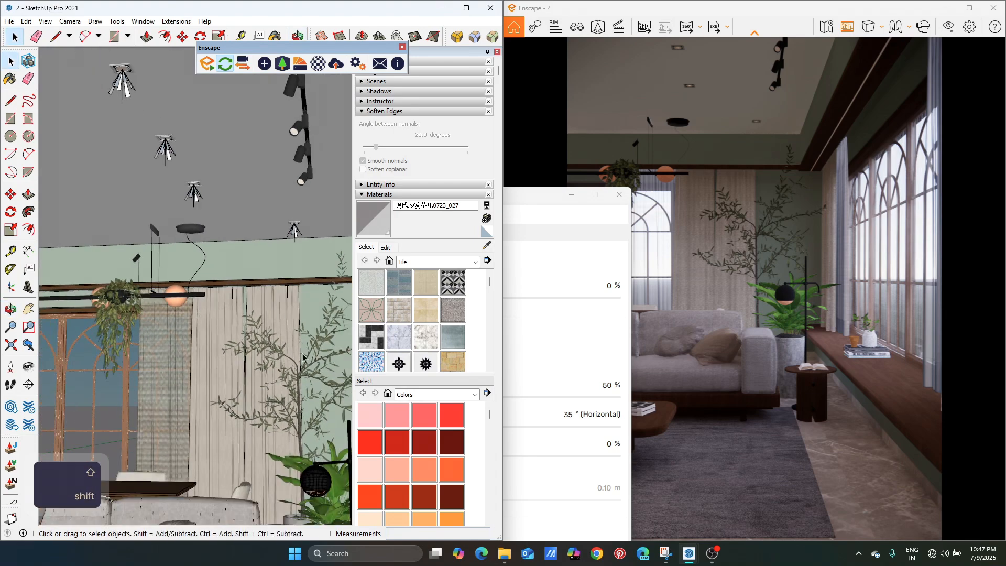
shift+middle_drag(224, 340, 172, 312)
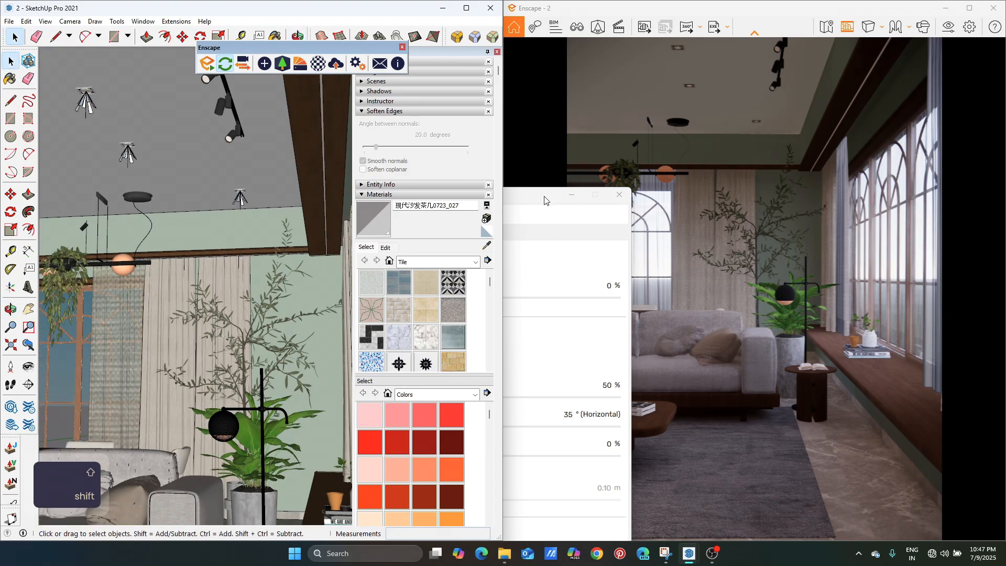
- Set the Enscape sky's horizon source to Skybox and load montorfano_2k.hdr from the Downloads folder
mouse_move(545, 199)
mouse_down()
mouse_move(560, 140)
mouse_move(432, 106)
mouse_move(470, 107)
mouse_up()
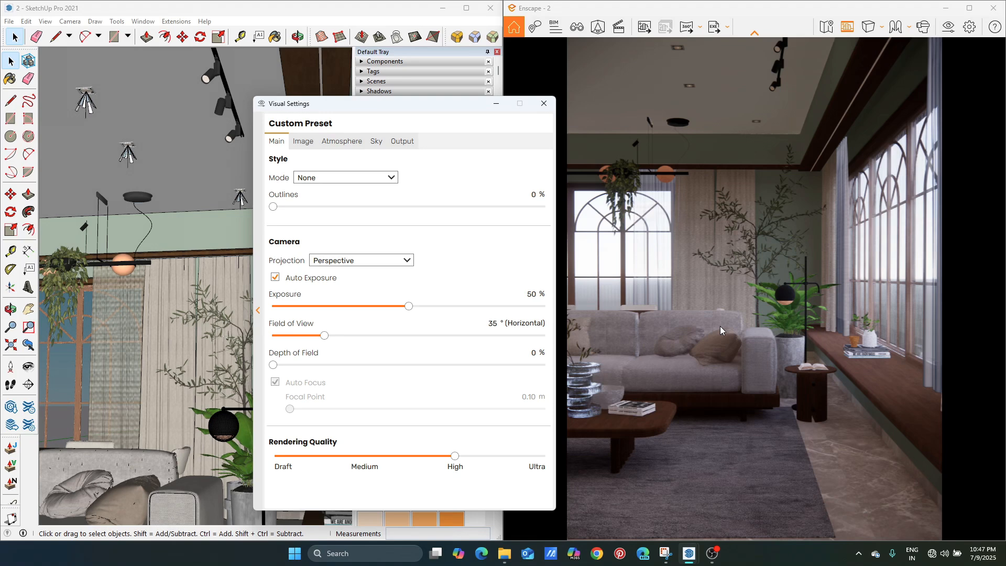
click(382, 145)
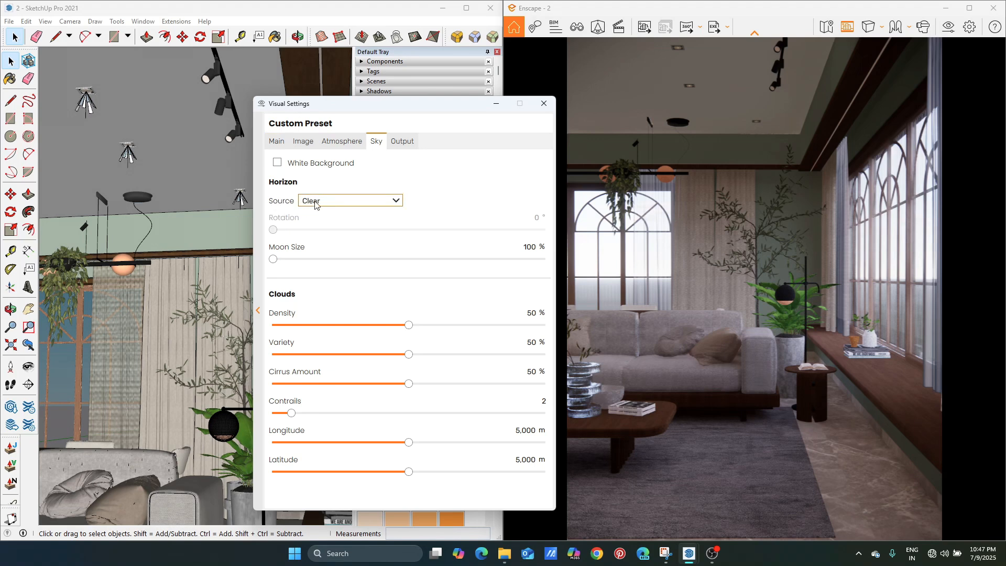
click(370, 206)
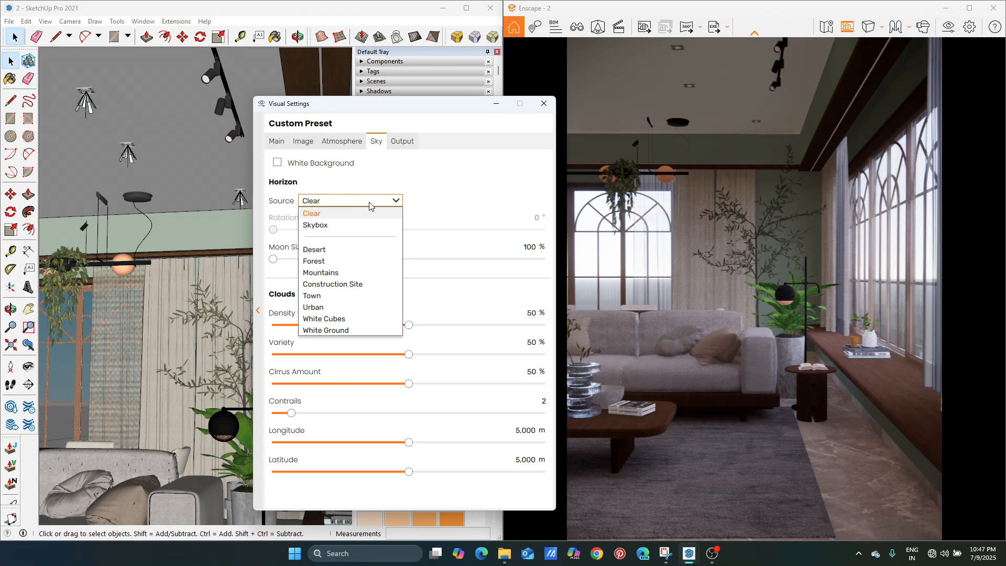
click(362, 225)
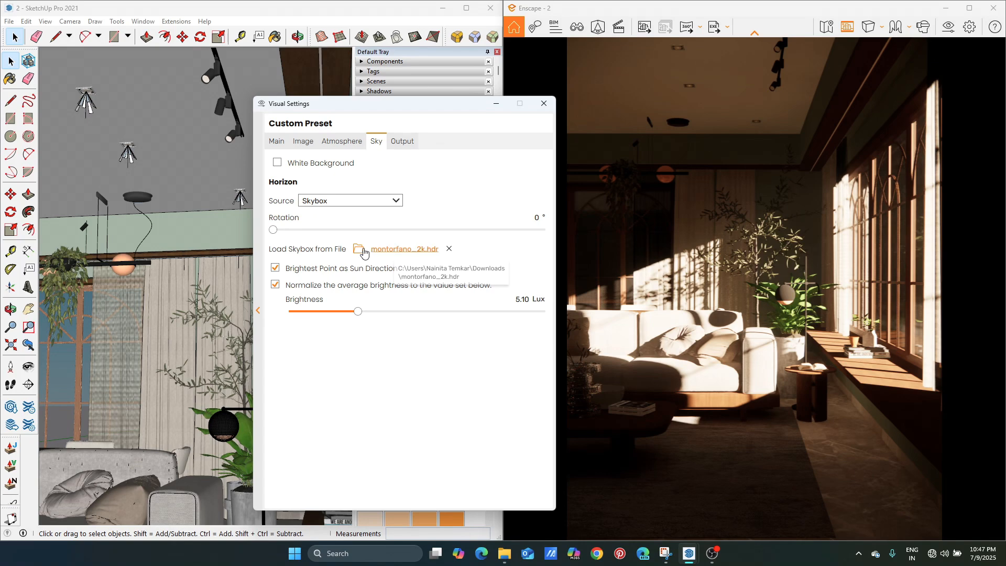
click(359, 250)
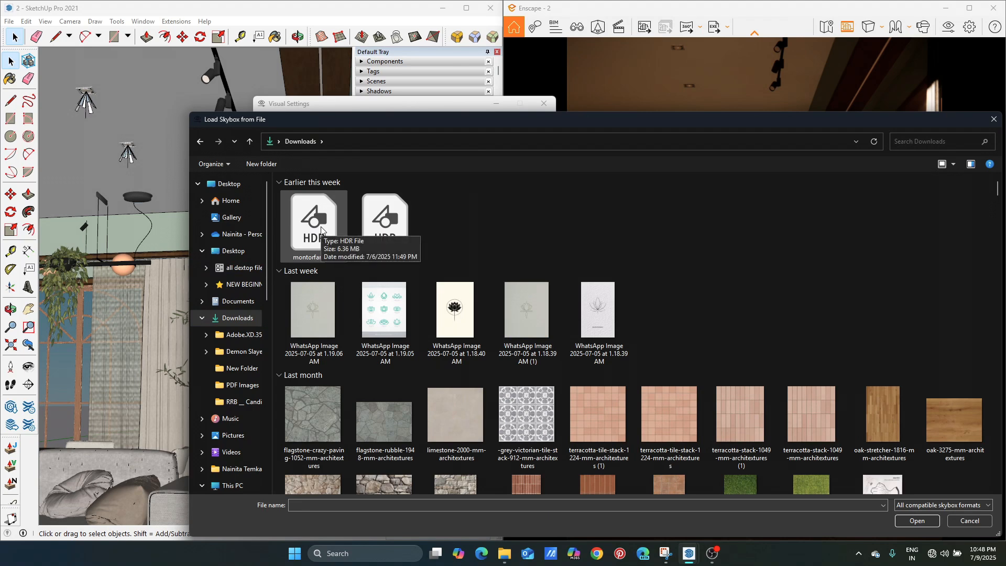
click(322, 229)
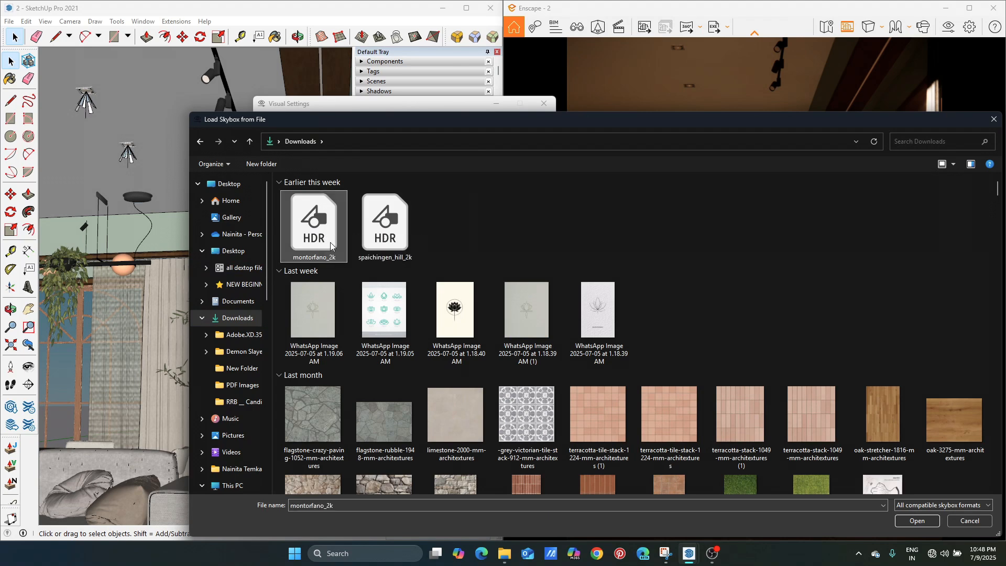
click(916, 520)
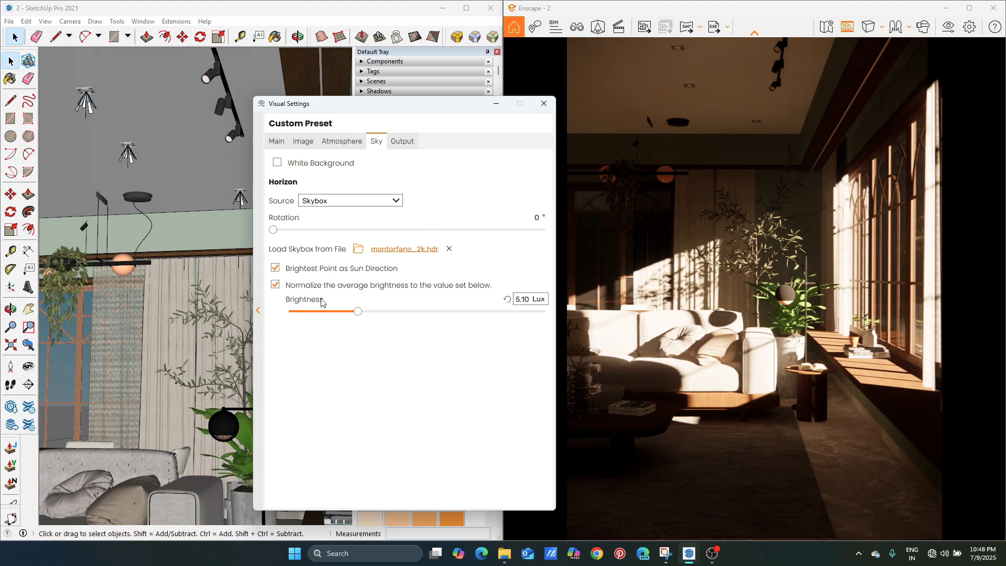
- Test the skybox with Brightest Point as Sun Direction off and back on, leaving its brightness at 5.10 Lux
click(280, 271)
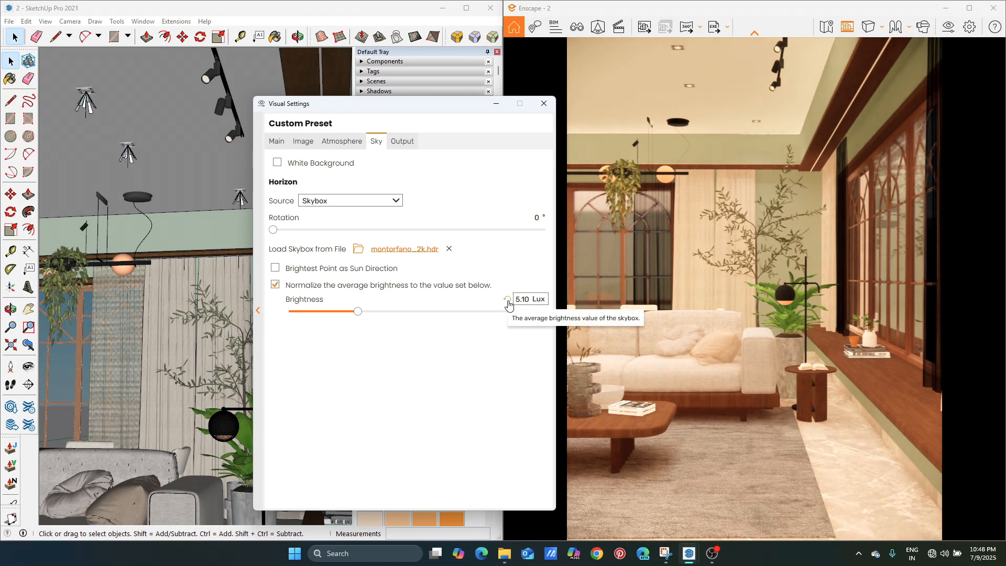
click(276, 274)
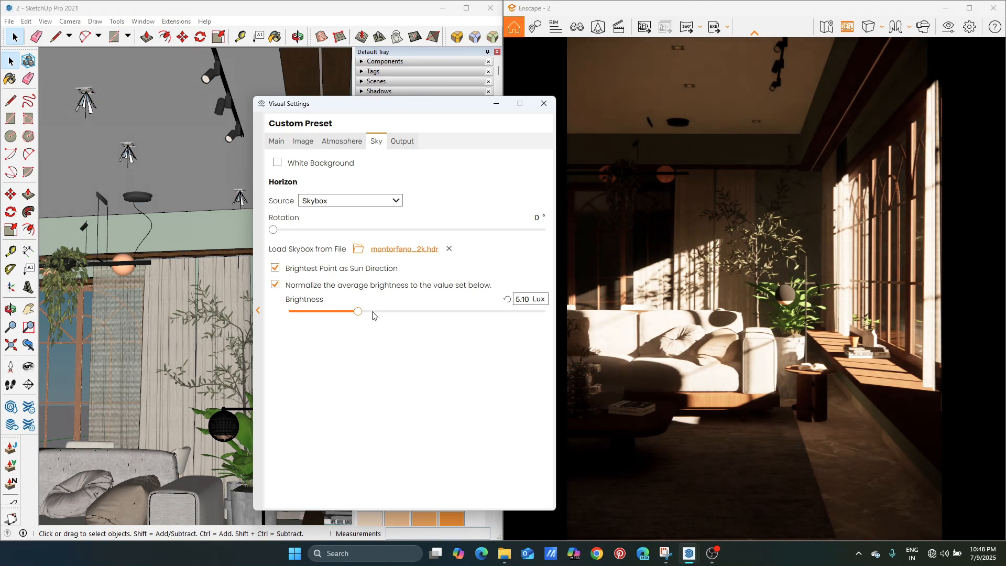
mouse_move(357, 311)
mouse_down()
mouse_move(464, 312)
mouse_move(341, 311)
mouse_move(466, 318)
mouse_move(356, 325)
mouse_up()
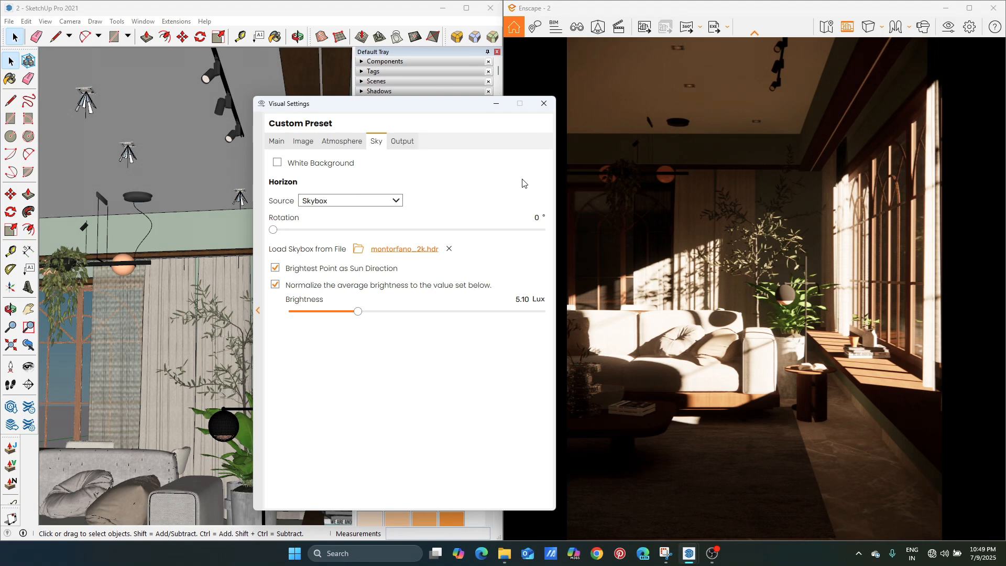
- Set the atmosphere's Sun Brightness to 0%
click(352, 142)
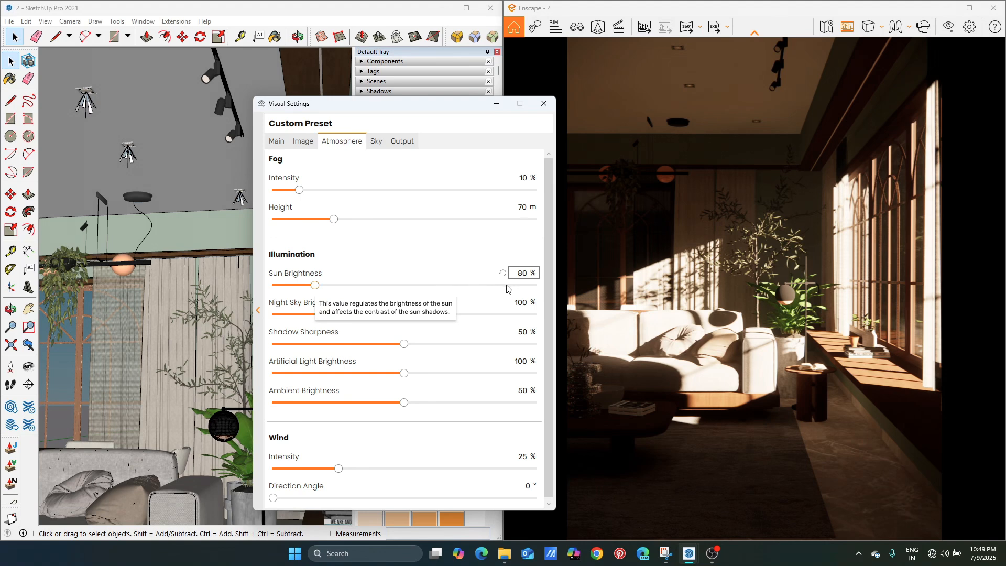
double_click(523, 276)
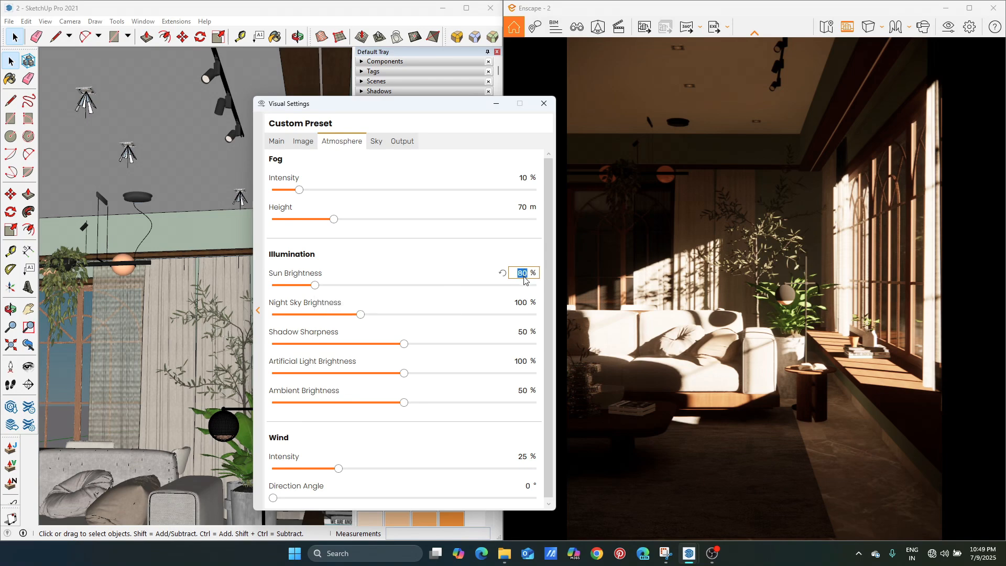
text(0)
key(Return)
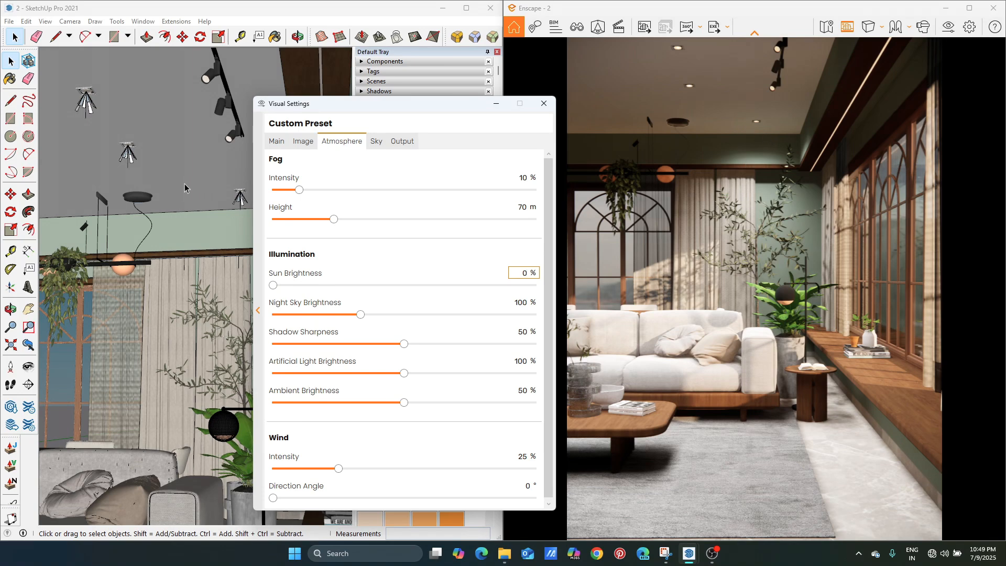
- Reopen the ceiling downlight component in SketchUp and reduce its IES light's luminous intensity to 102 cd
click(138, 178)
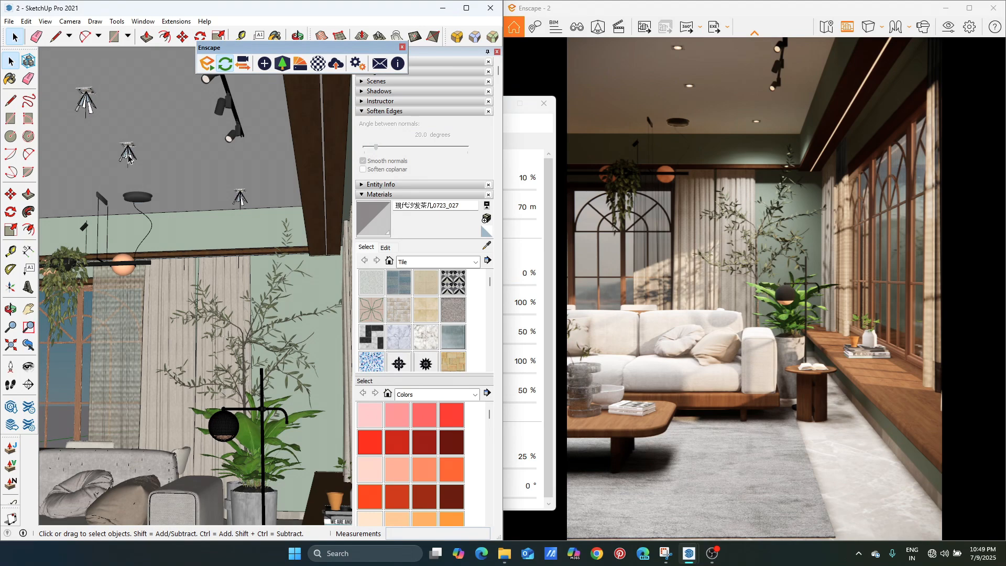
double_click(128, 155)
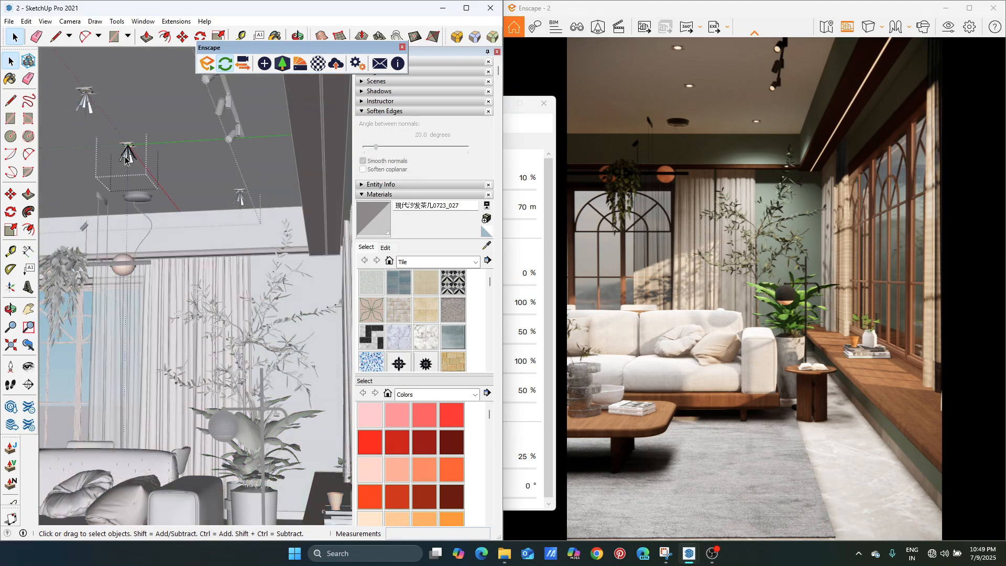
click(125, 157)
double_click(126, 157)
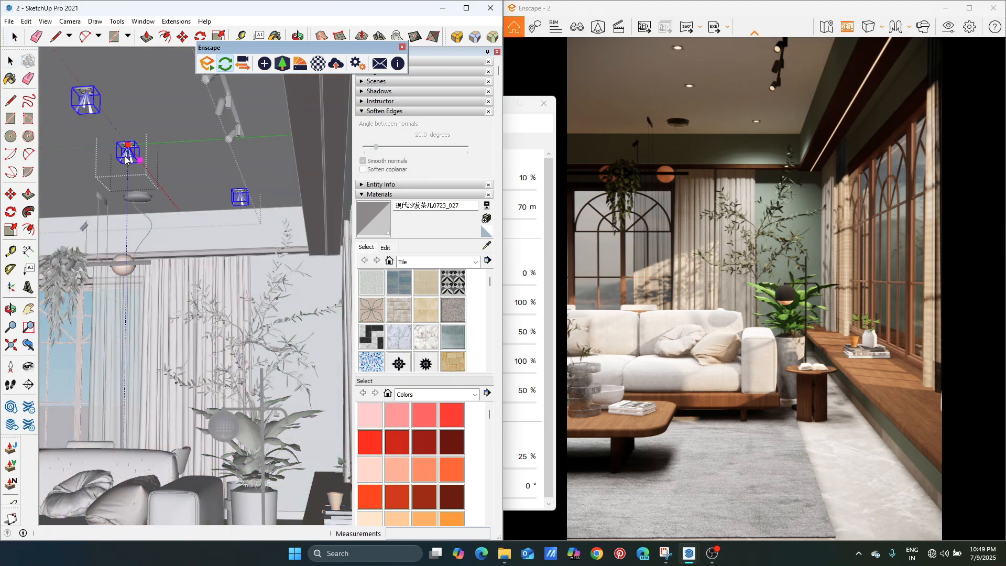
click(264, 64)
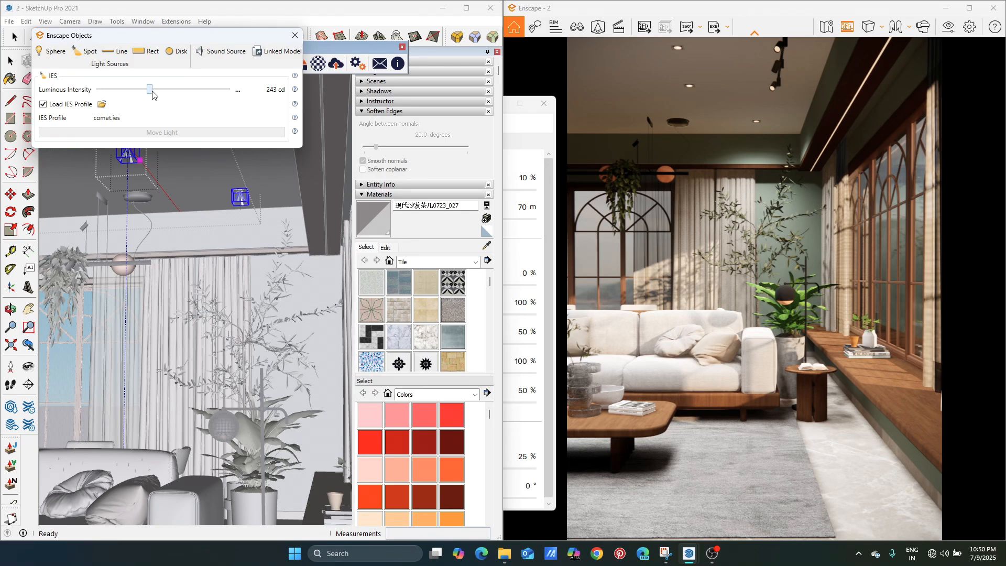
drag(151, 95, 143, 96)
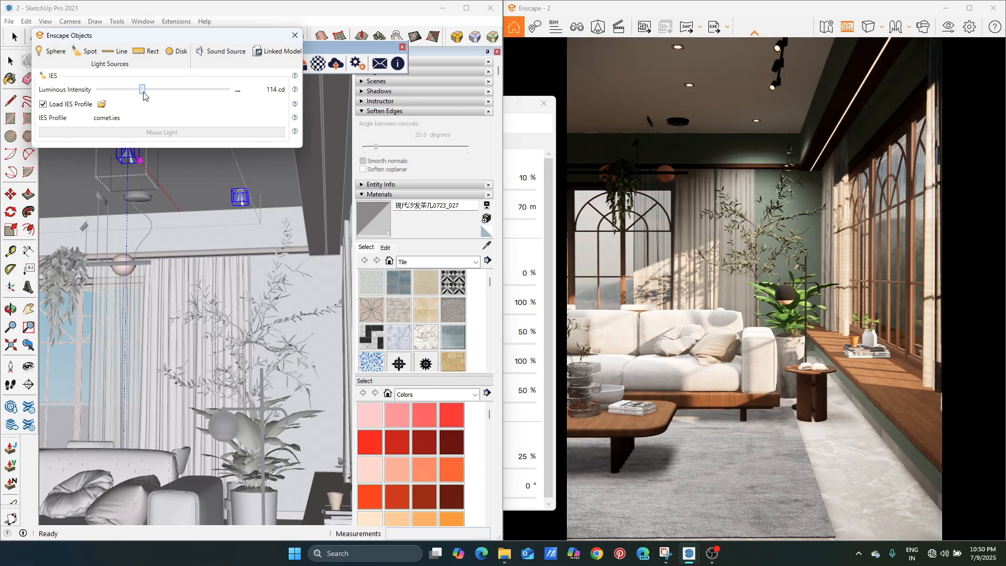
drag(143, 96, 142, 96)
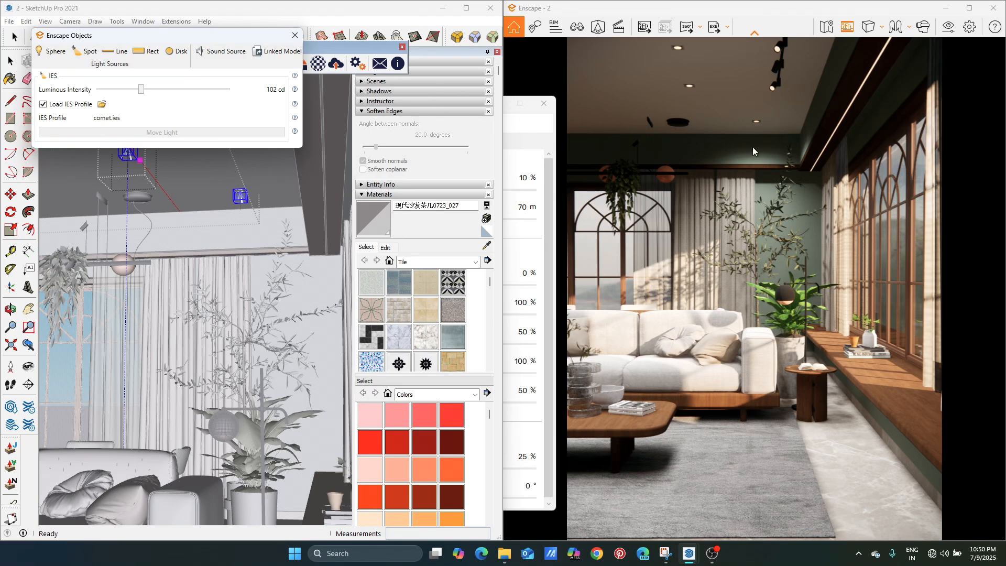
- Set the illumination to 55% Artificial Light Brightness, 58% Shadow Sharpness and 34% Ambient Brightness
click(510, 112)
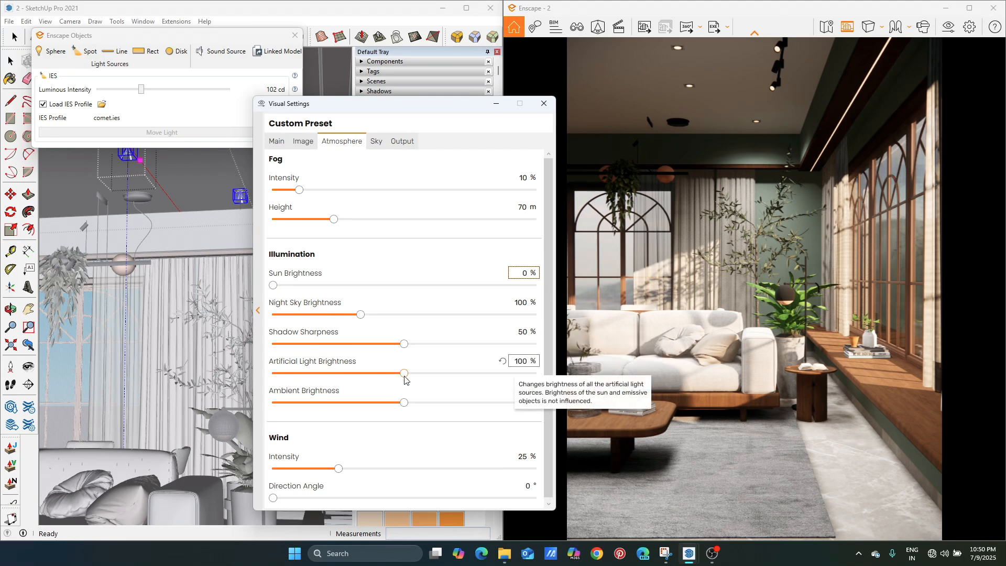
drag(404, 378, 346, 379)
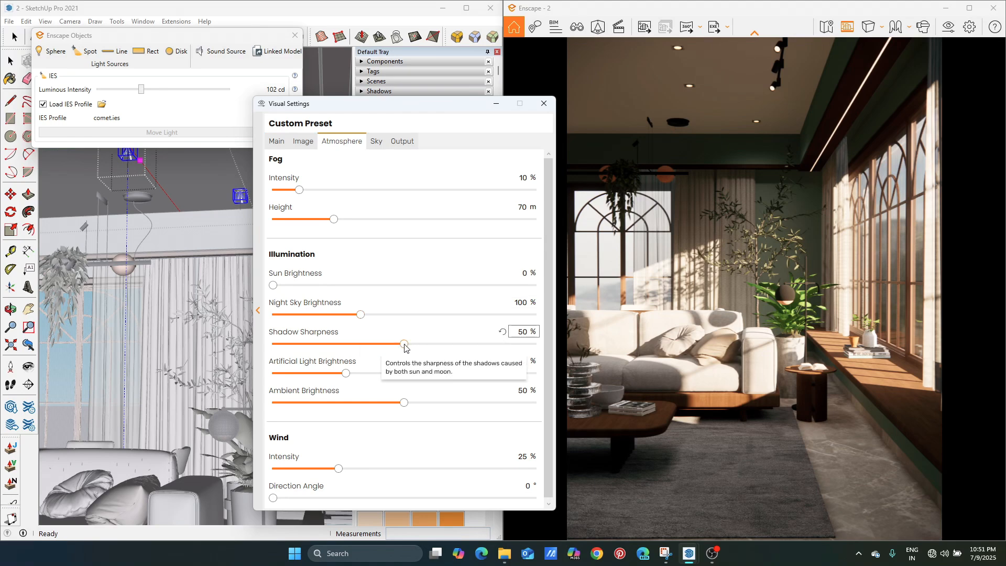
drag(404, 346, 424, 350)
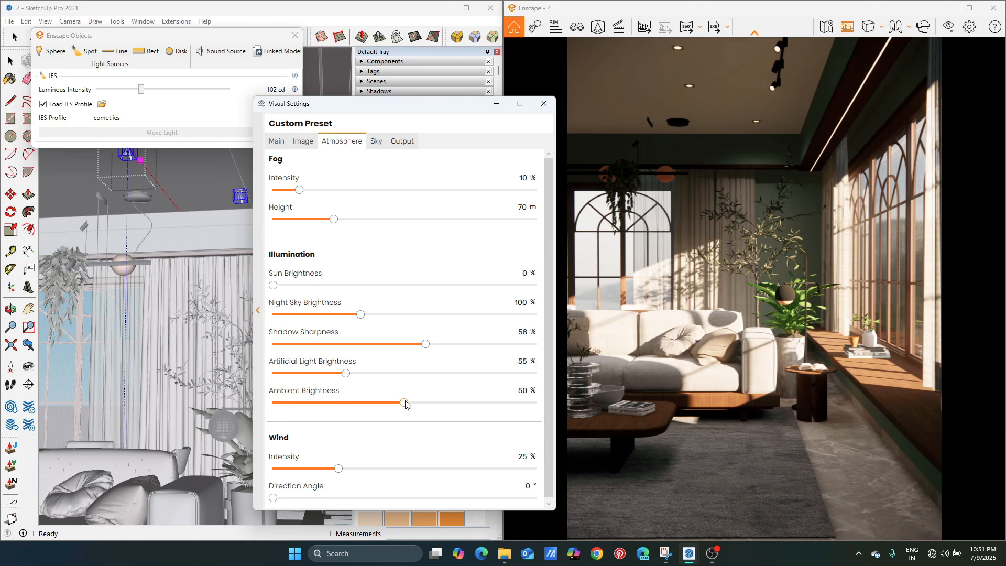
drag(405, 402, 365, 402)
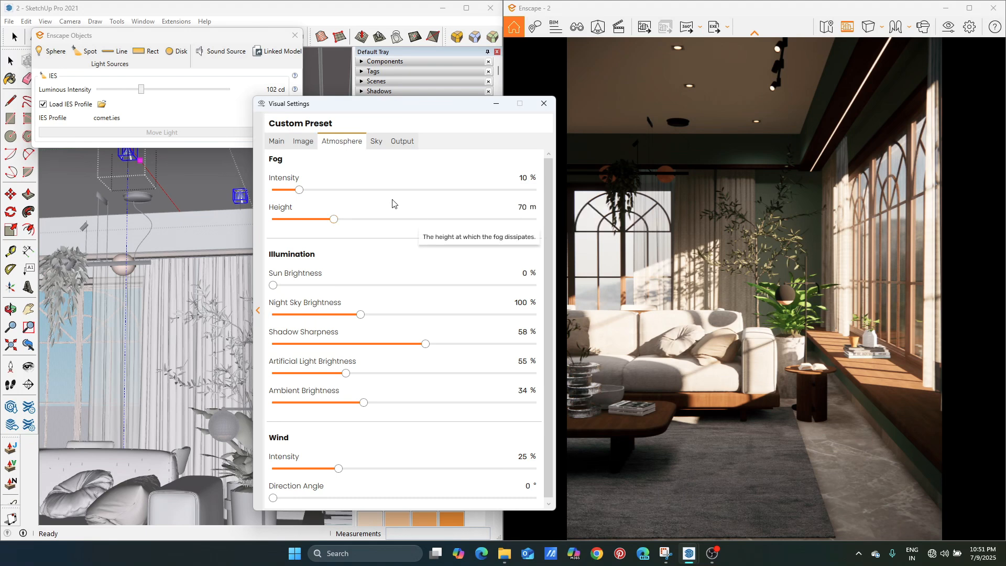
- Turn off Auto Contrast and set Motion Blur to 43%, Bloom to 4%, Vignette to 0% and Chromatic Aberration to 19%
click(307, 147)
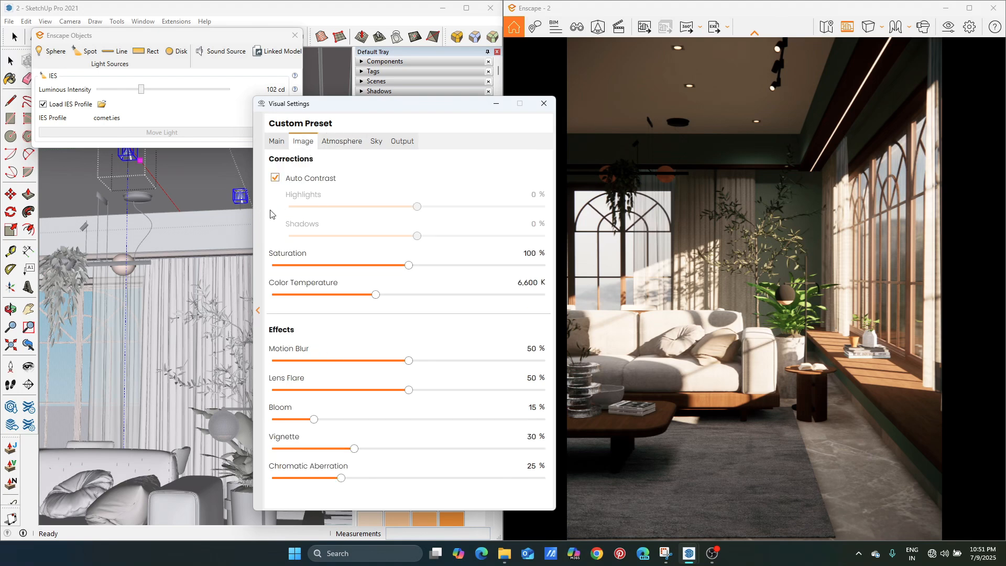
click(275, 179)
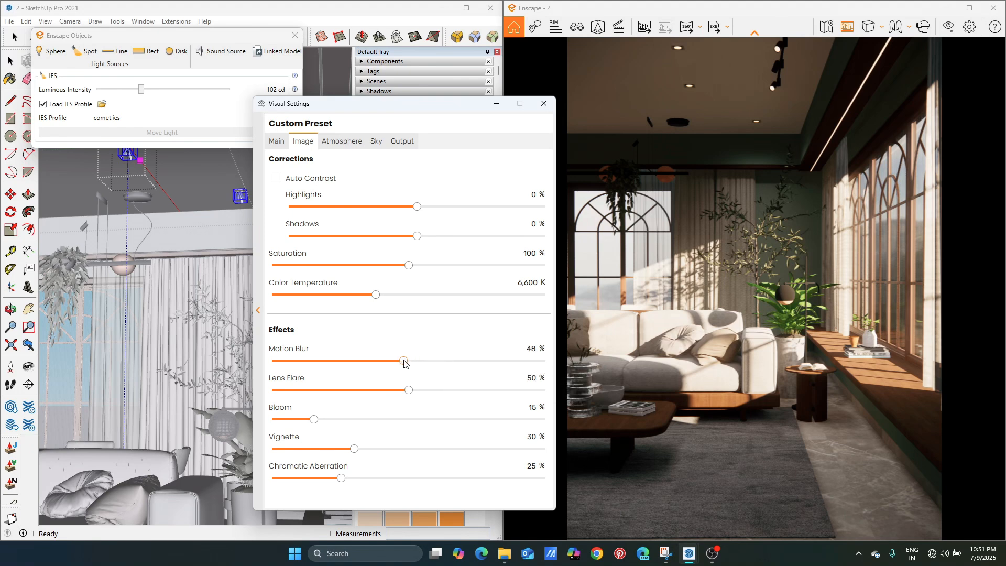
drag(409, 361, 388, 361)
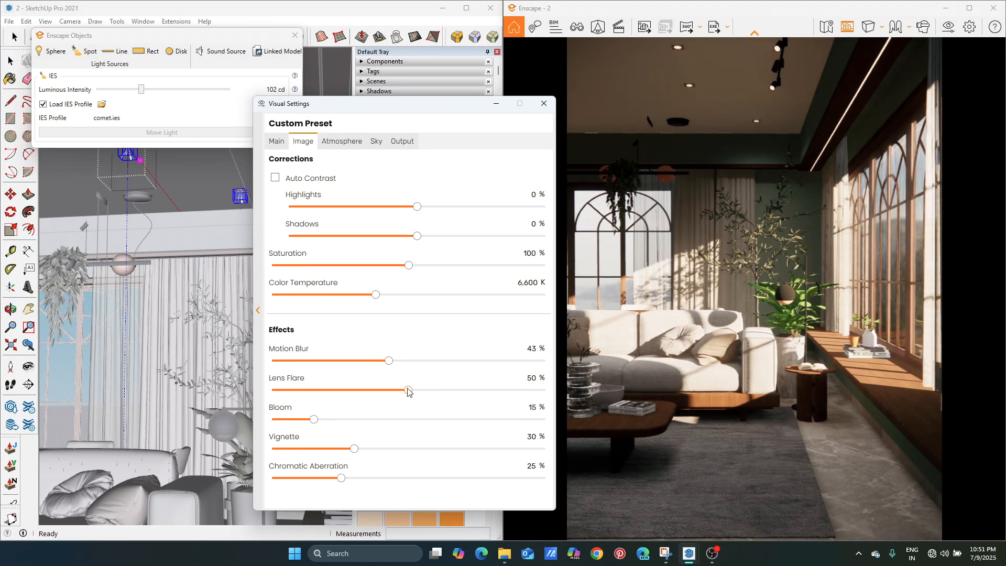
drag(317, 420, 283, 419)
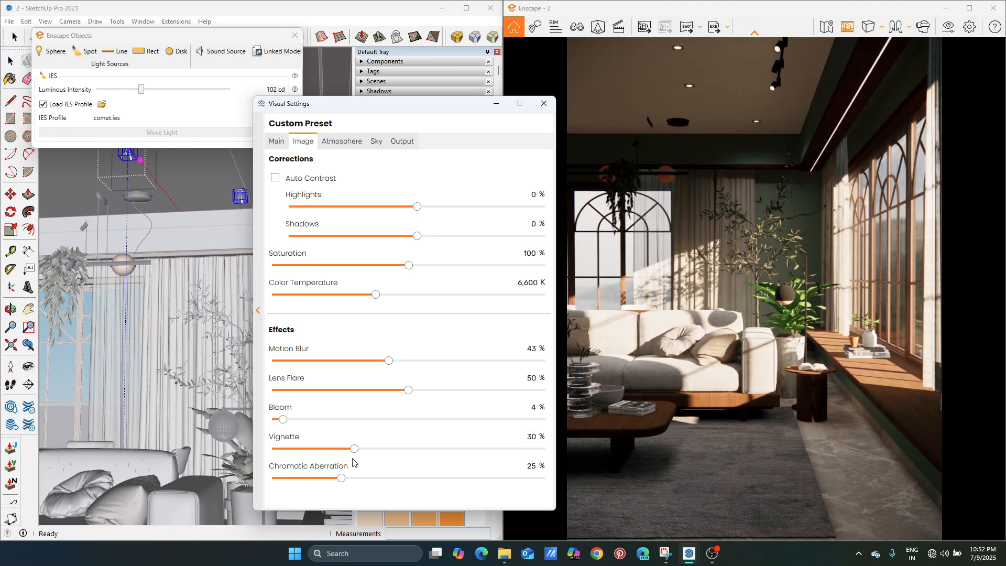
drag(354, 449, 273, 449)
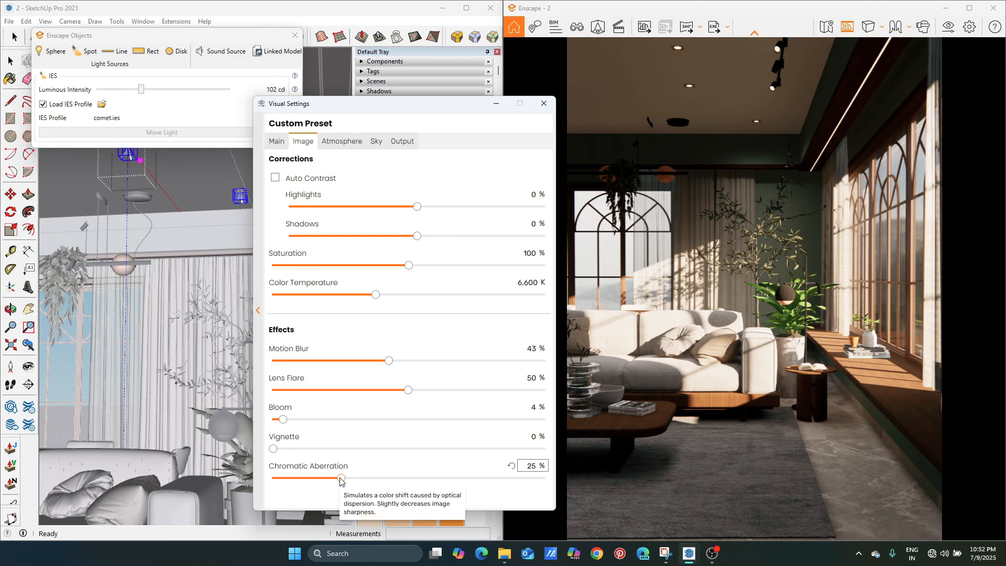
mouse_move(340, 478)
mouse_down()
mouse_move(311, 478)
mouse_move(320, 477)
mouse_up()
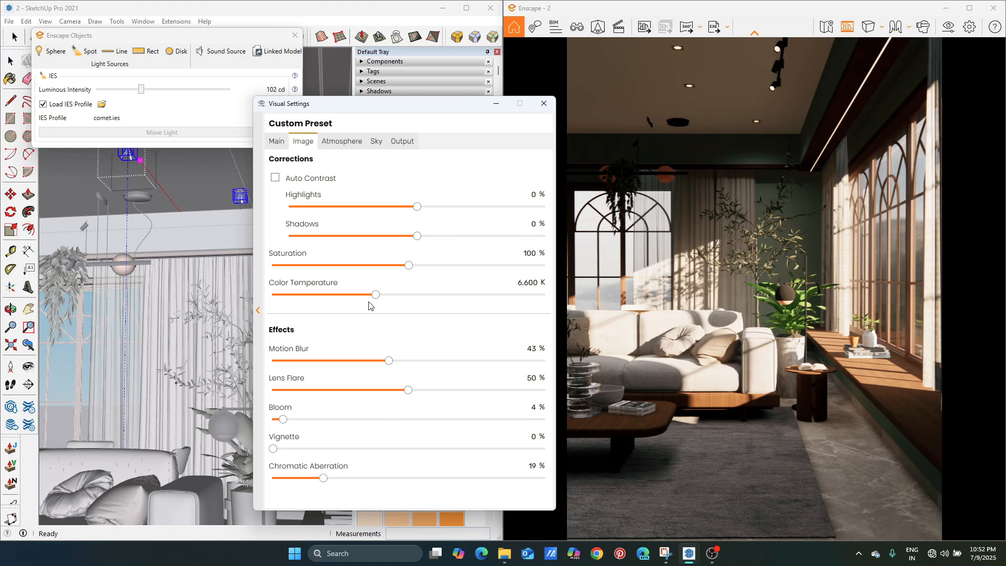
- Turn off Auto Exposure, set the camera's Exposure to 91% and change the projection to Two-Point
click(277, 142)
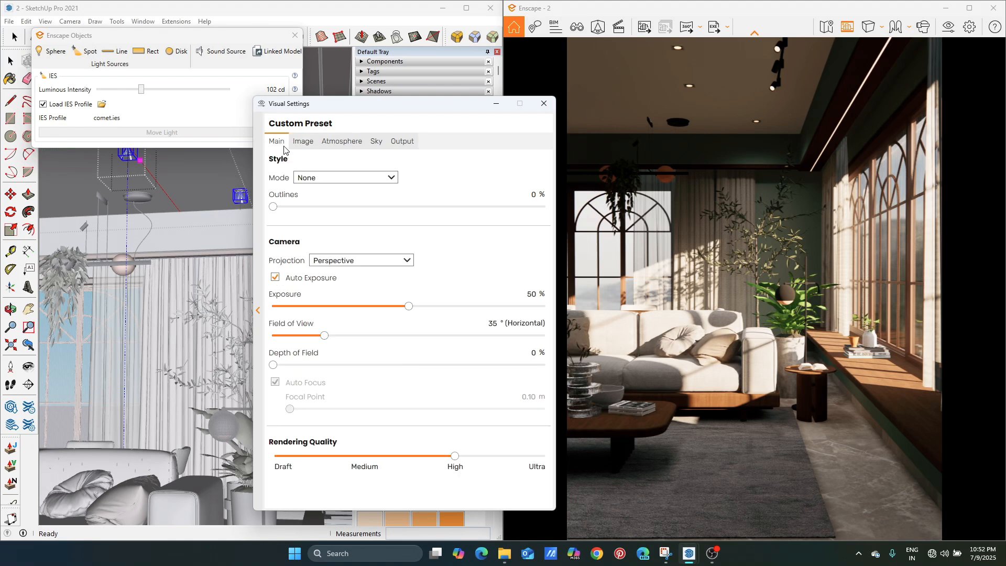
click(276, 278)
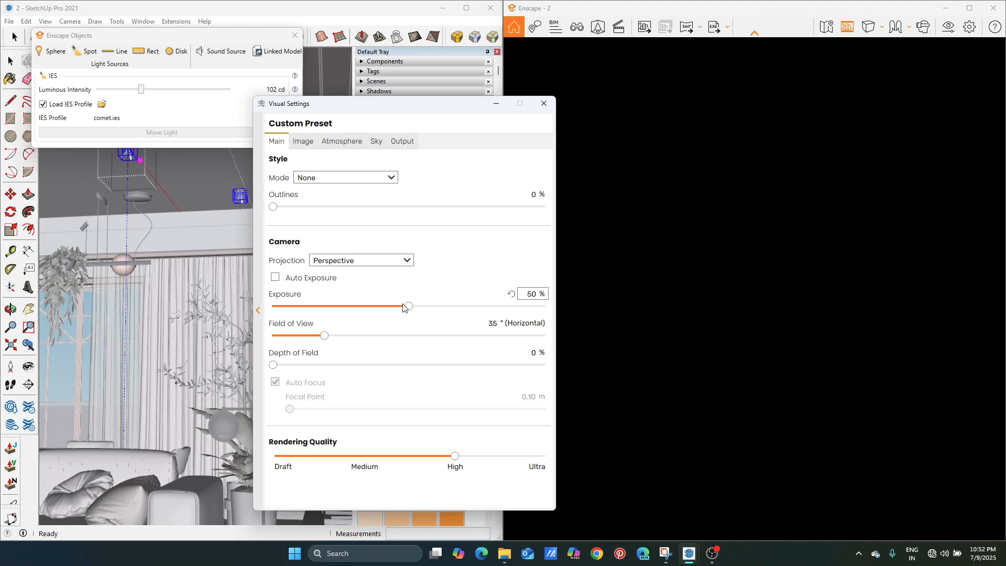
drag(405, 306, 520, 311)
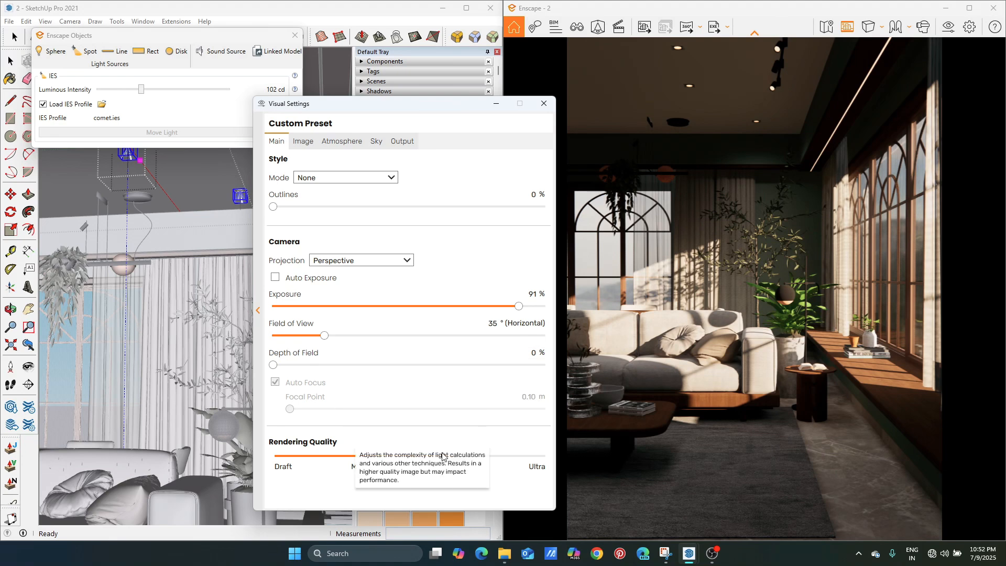
click(381, 260)
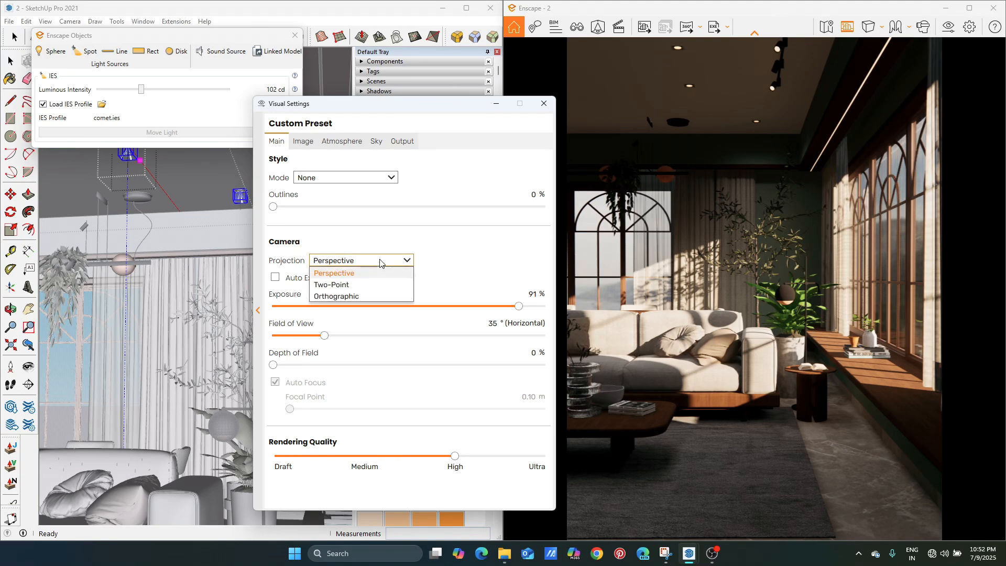
click(380, 287)
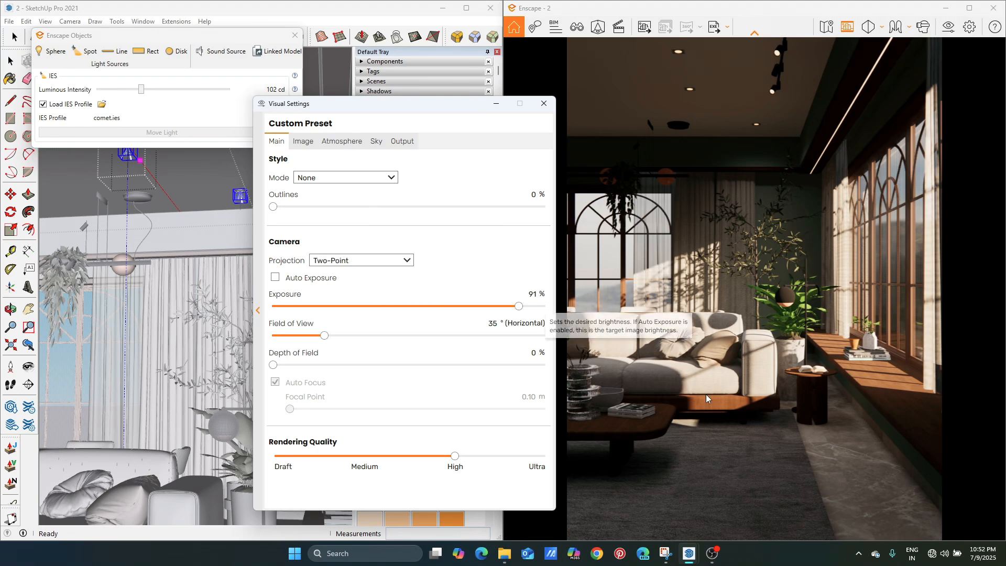
- Try a Sun Brightness of .05% in the atmosphere's illumination settings
click(341, 142)
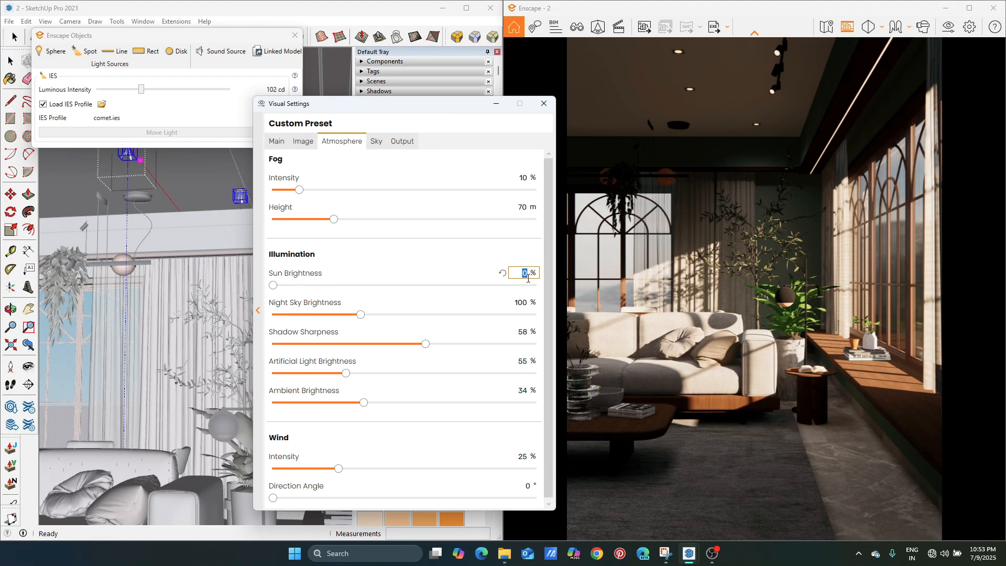
key(BackSpace)
text(05)
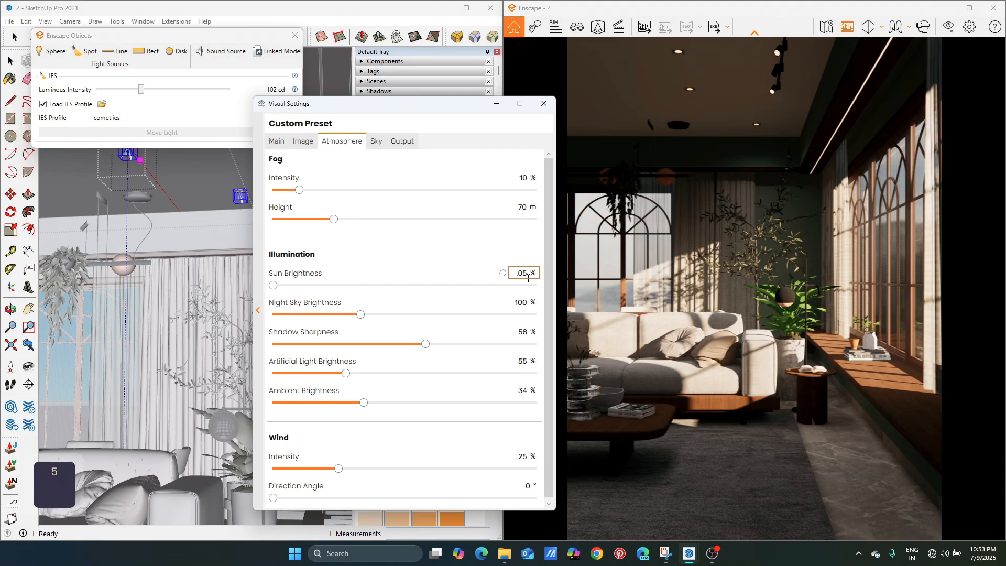
key(Return)
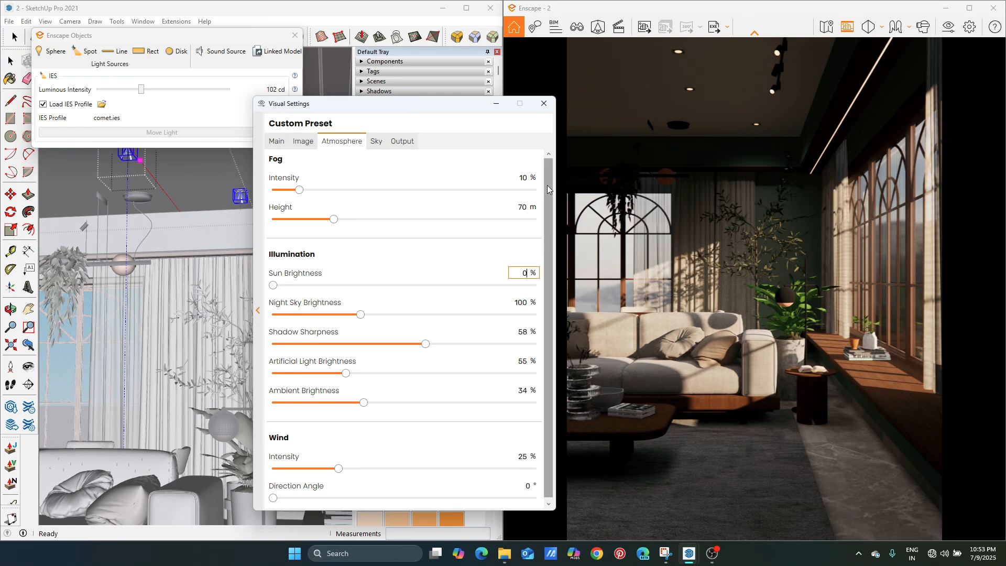
- Review the preset's main, image, atmosphere, sky and output settings
click(280, 143)
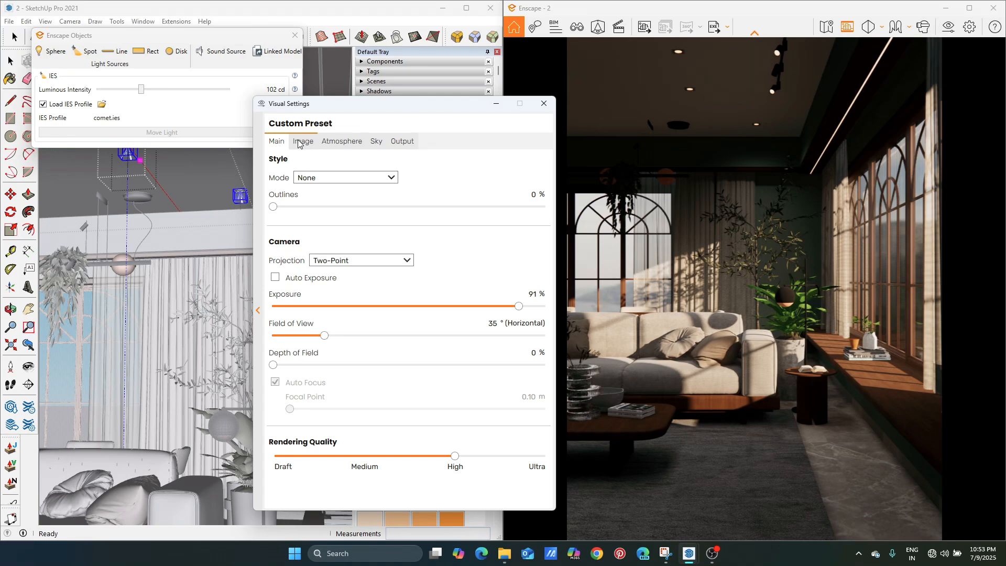
click(298, 142)
click(333, 142)
click(373, 141)
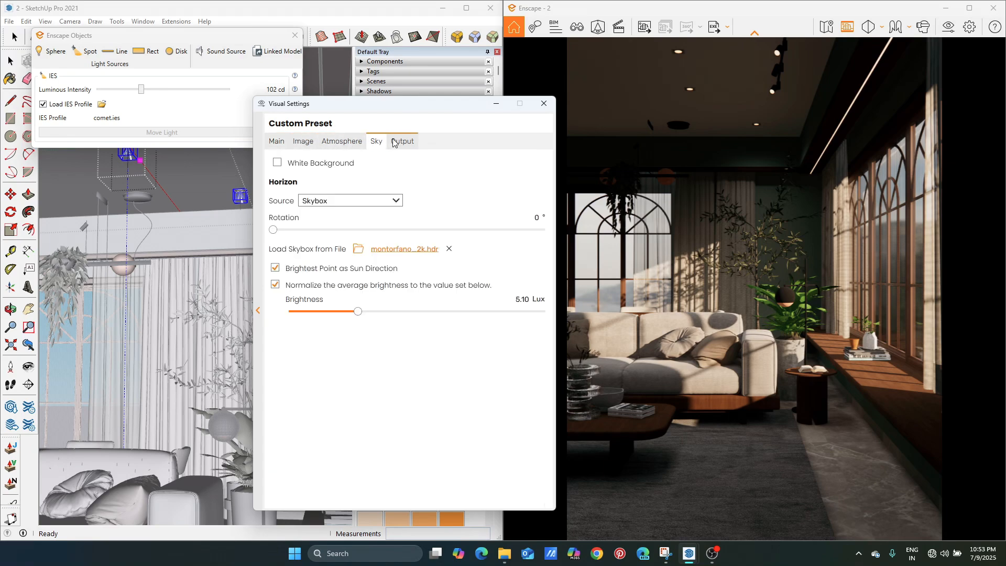
click(400, 144)
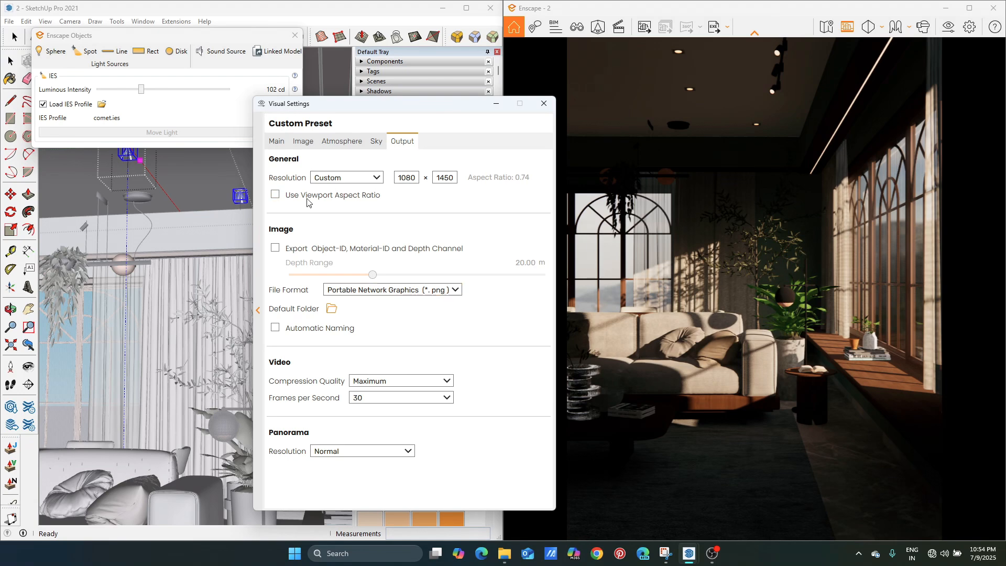
click(276, 142)
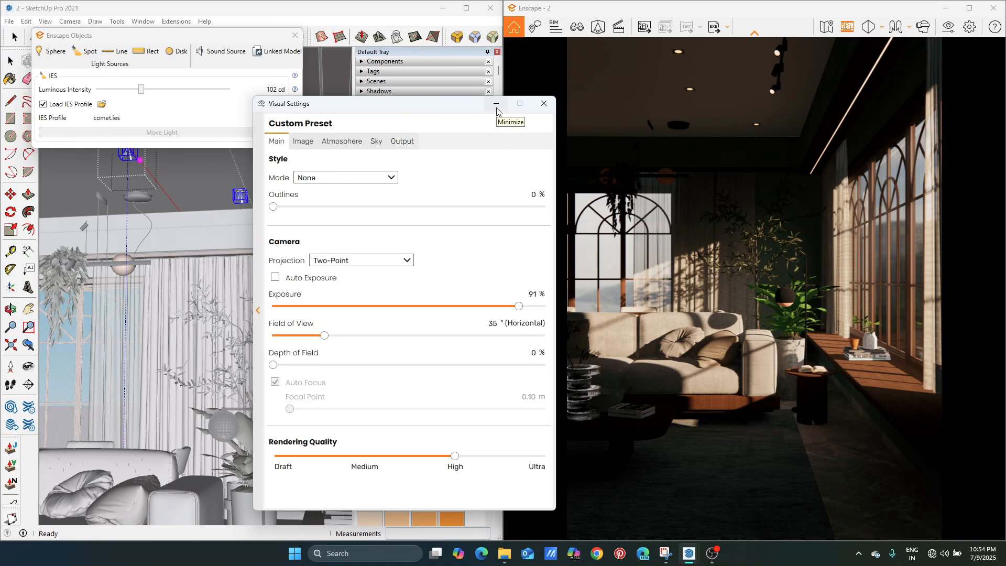
click(343, 144)
click(376, 145)
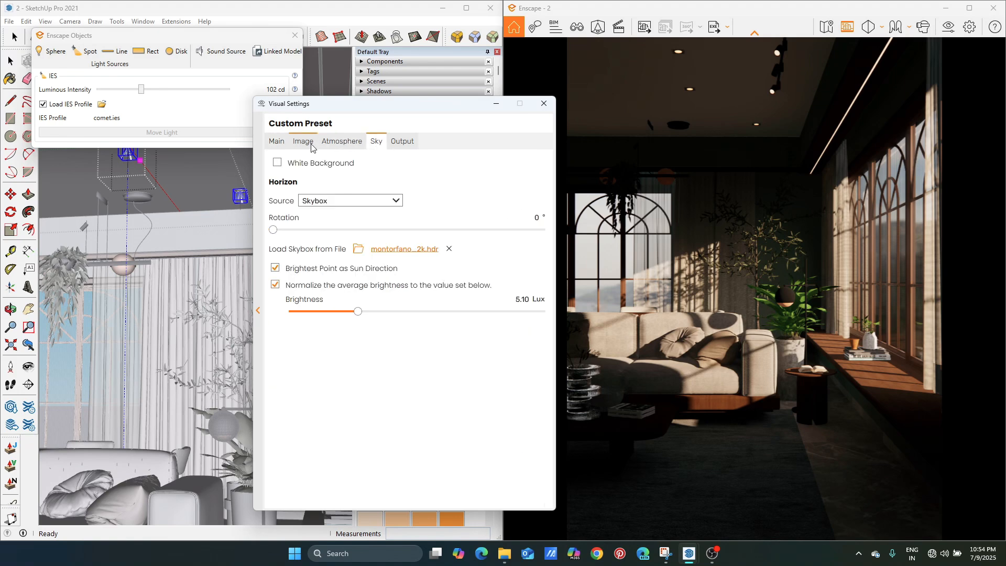
click(351, 145)
click(303, 141)
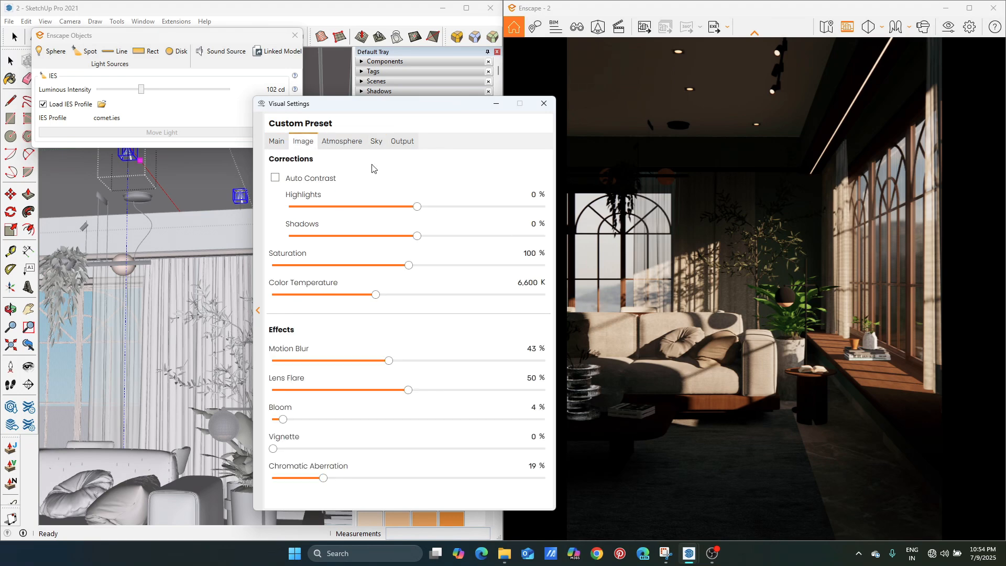
- Re-enter the atmosphere's Sun Brightness as .05%, replace it with .0% and minimize the visual settings
click(342, 143)
click(522, 273)
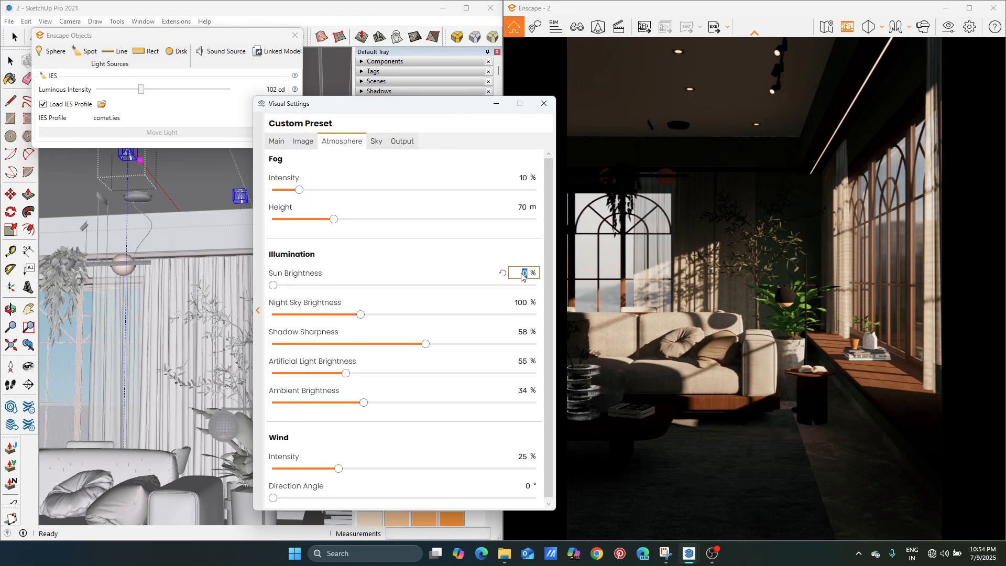
text(05)
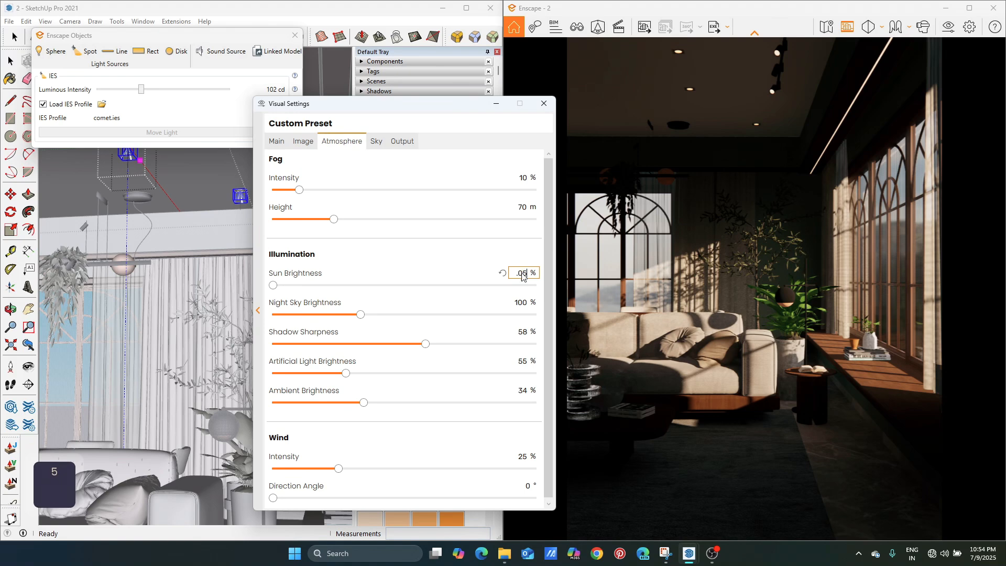
key(Return)
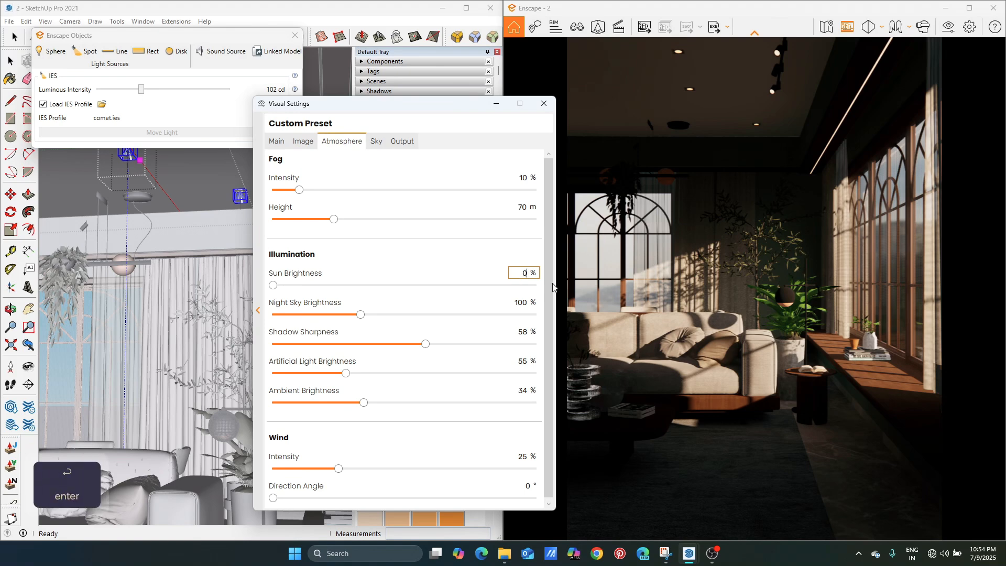
click(526, 274)
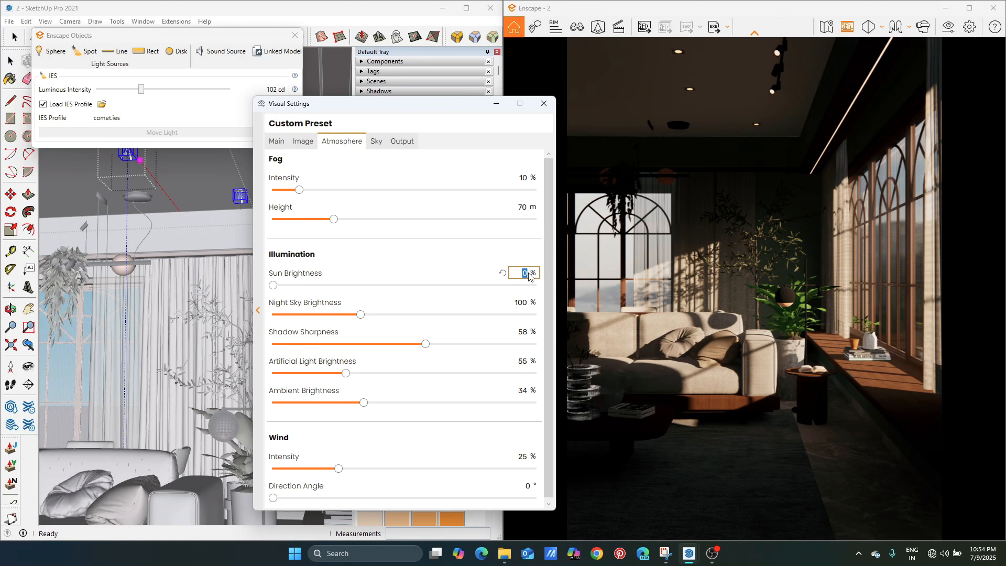
text(.0)
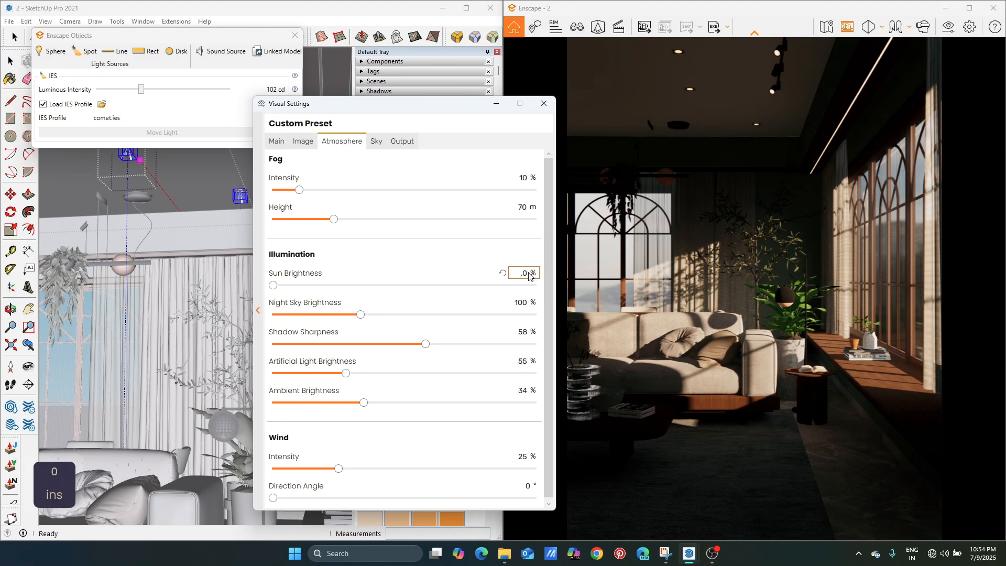
key(Return)
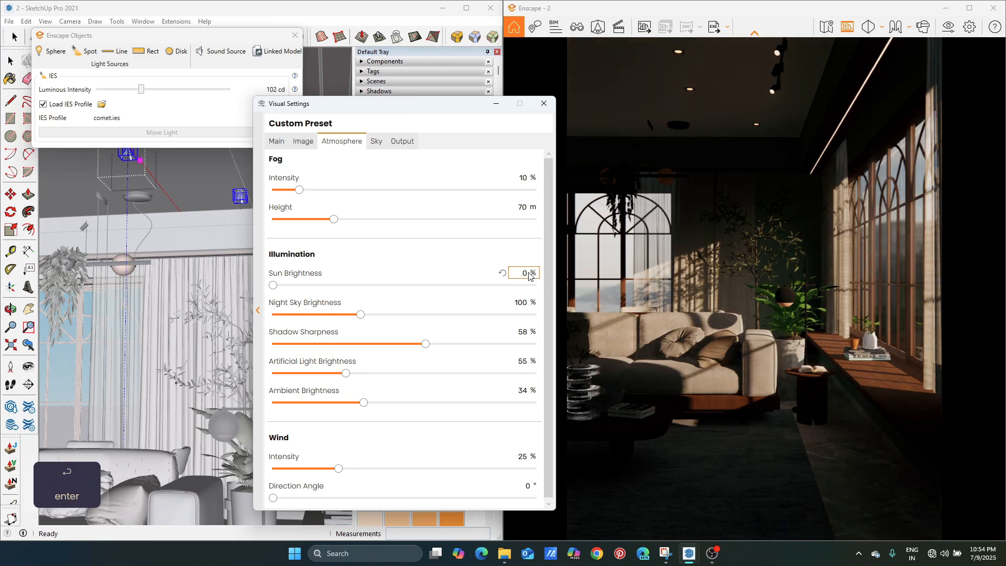
click(498, 107)
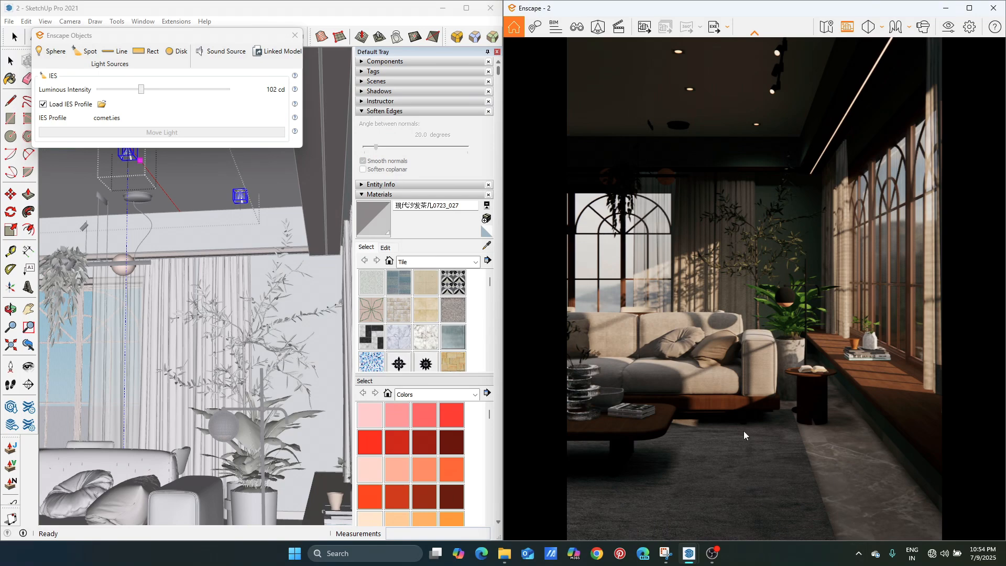
- Close the IES light's Enscape Objects settings and exit the ceiling downlight component in the SketchUp model
click(295, 35)
mouse_move(243, 201)
middle_down()
mouse_move(242, 275)
mouse_move(279, 227)
middle_up()
key(space)
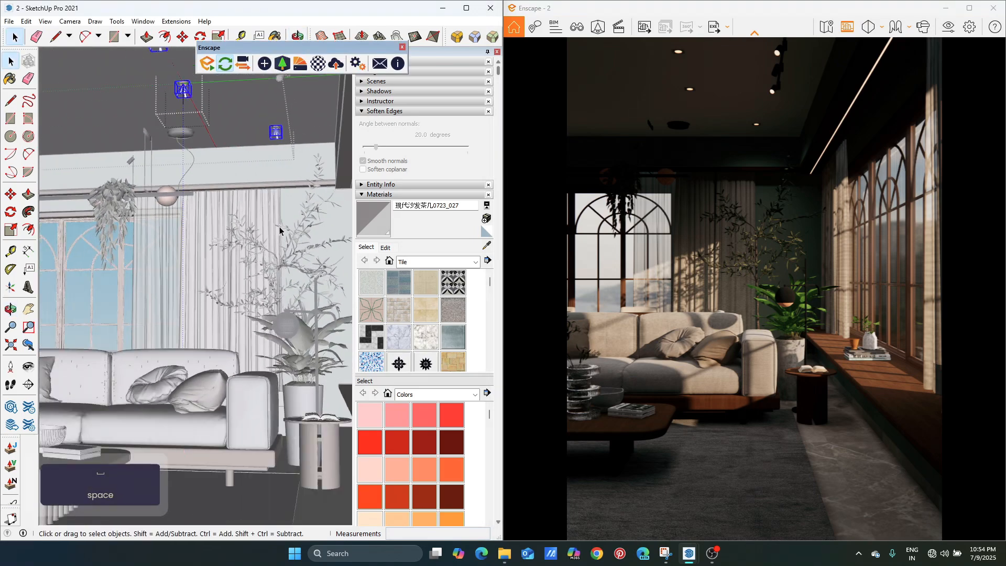
key(Escape)
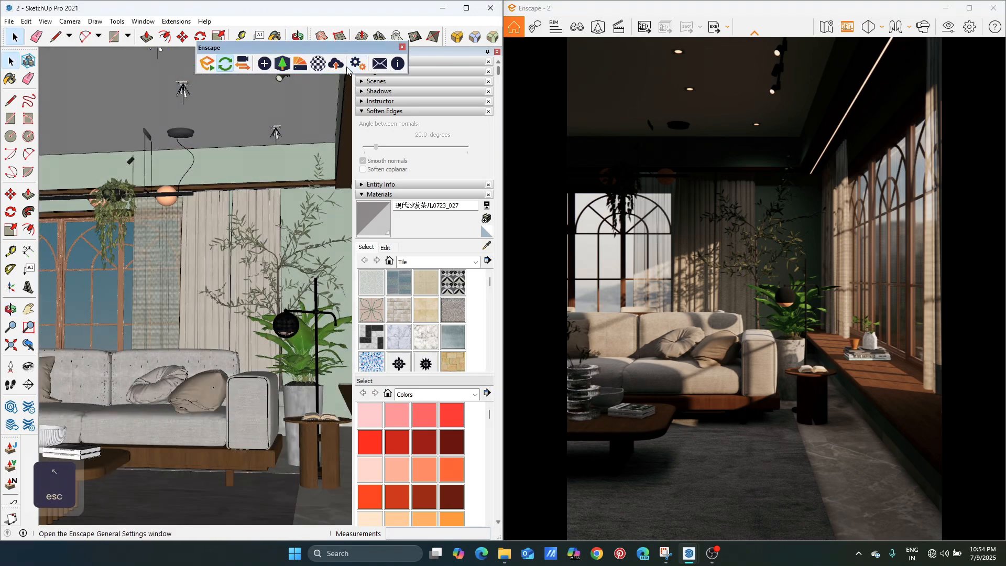
- Open the Enscape Material Editor and sample the stone floor material below the round side table
click(318, 64)
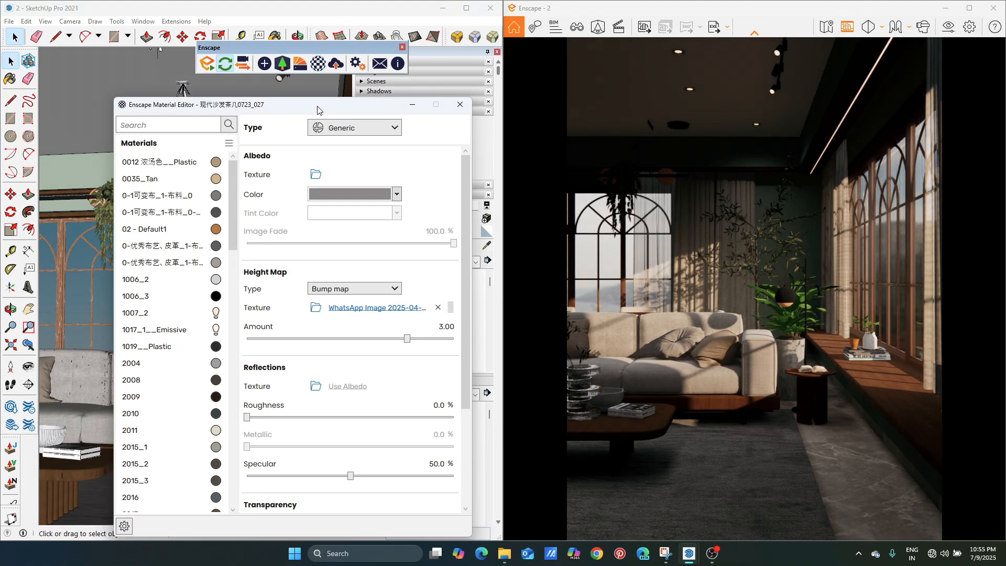
mouse_move(317, 112)
mouse_down()
mouse_move(469, 98)
mouse_move(450, 218)
mouse_move(96, 171)
mouse_move(95, 151)
mouse_move(116, 133)
mouse_move(111, 112)
mouse_up()
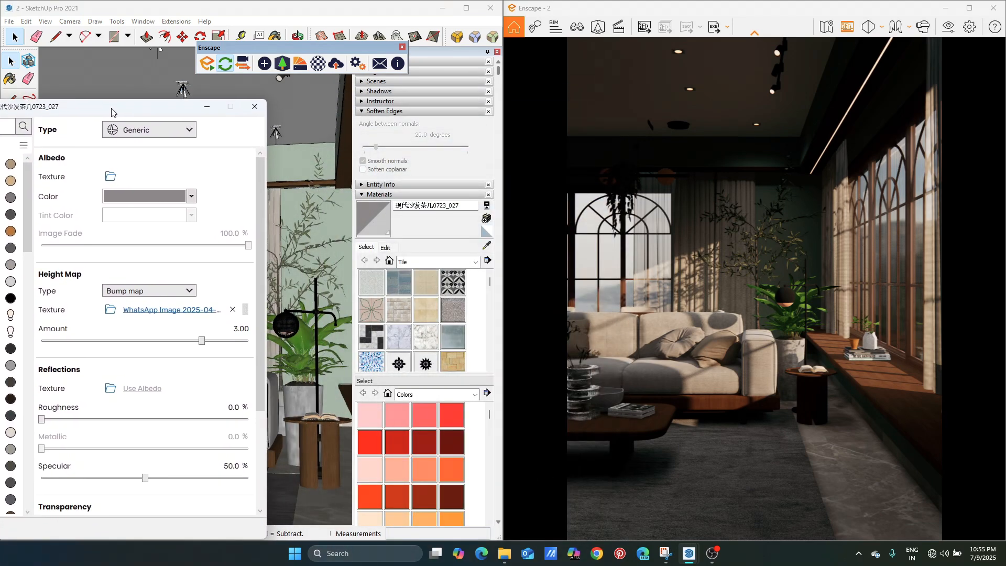
click(486, 247)
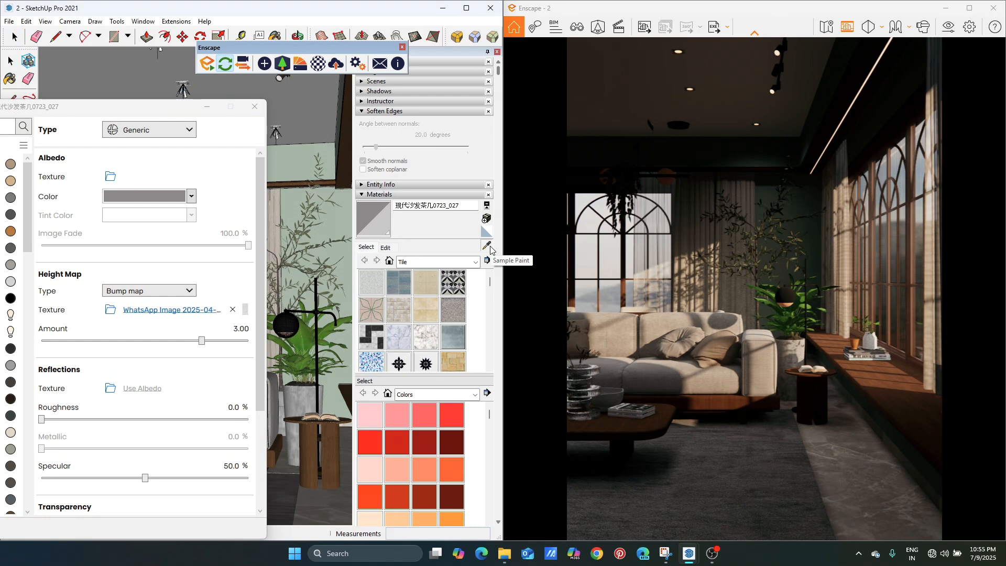
click(322, 507)
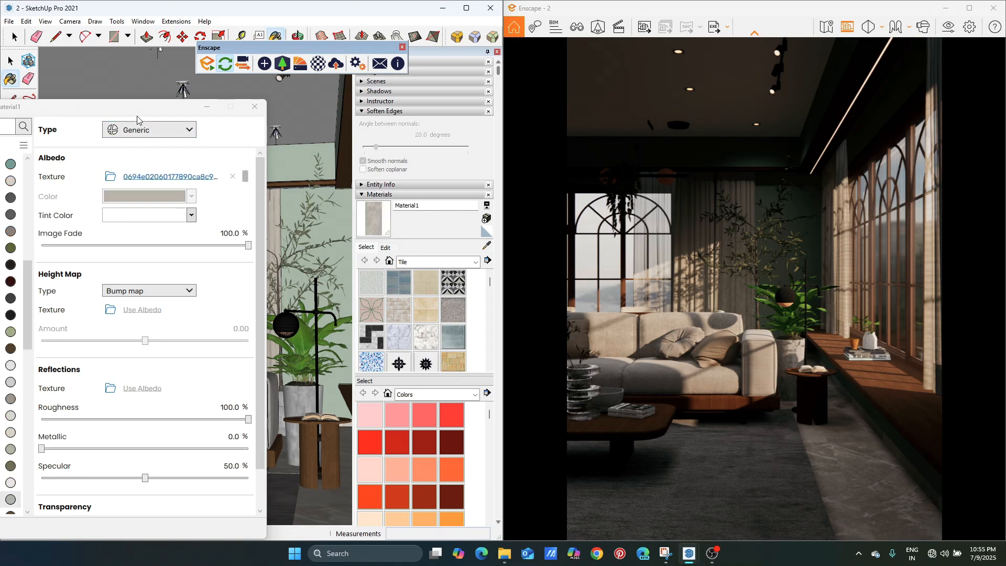
drag(144, 113, 265, 81)
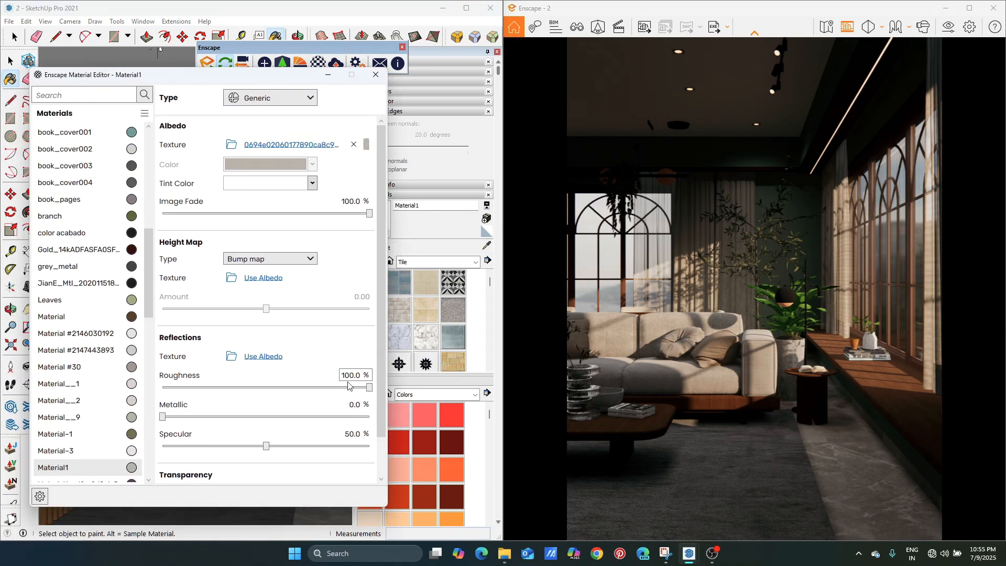
- Try different reflection roughness levels on the stone floor material, down to 0%, and set it to 45%
click(368, 388)
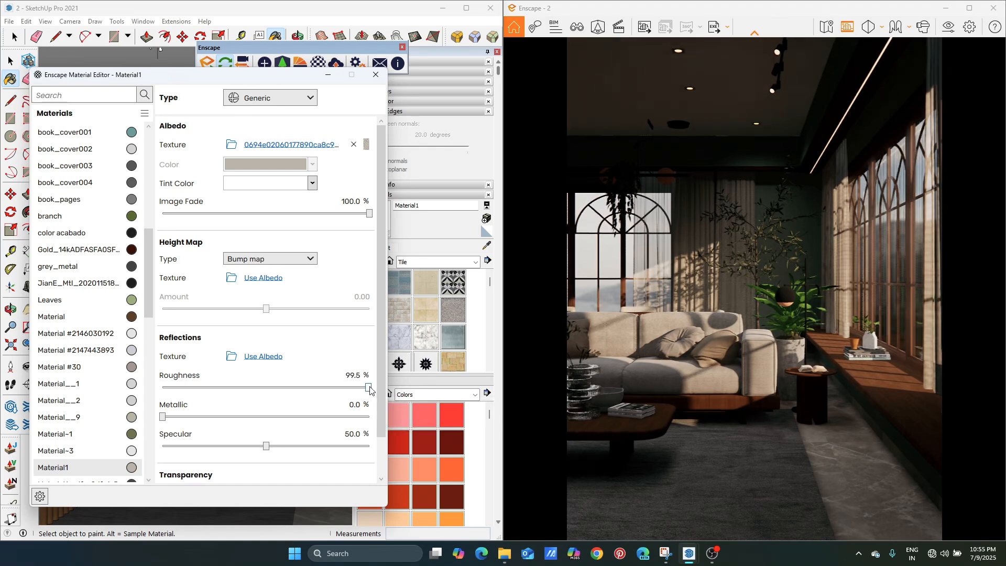
drag(369, 388, 154, 402)
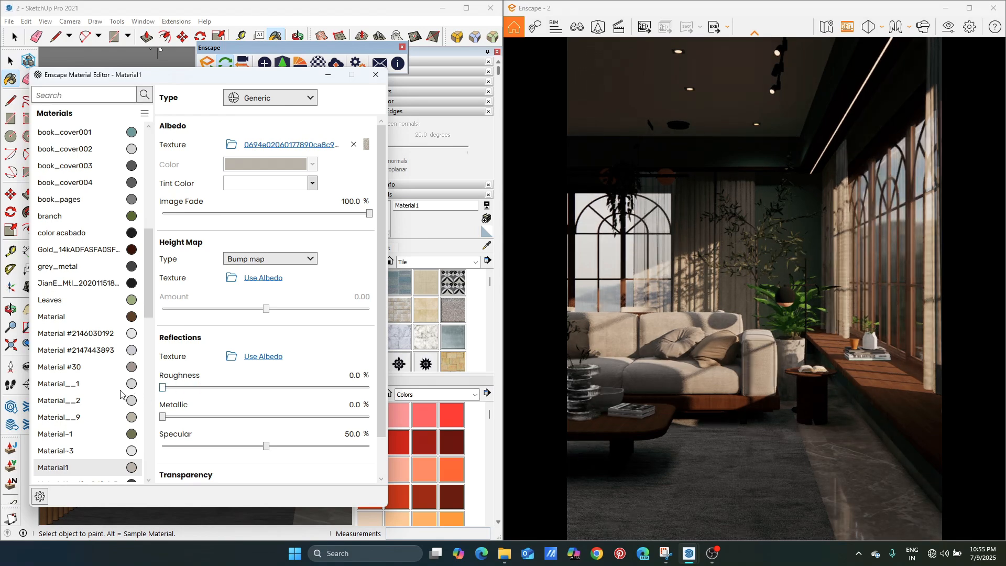
drag(161, 388, 255, 388)
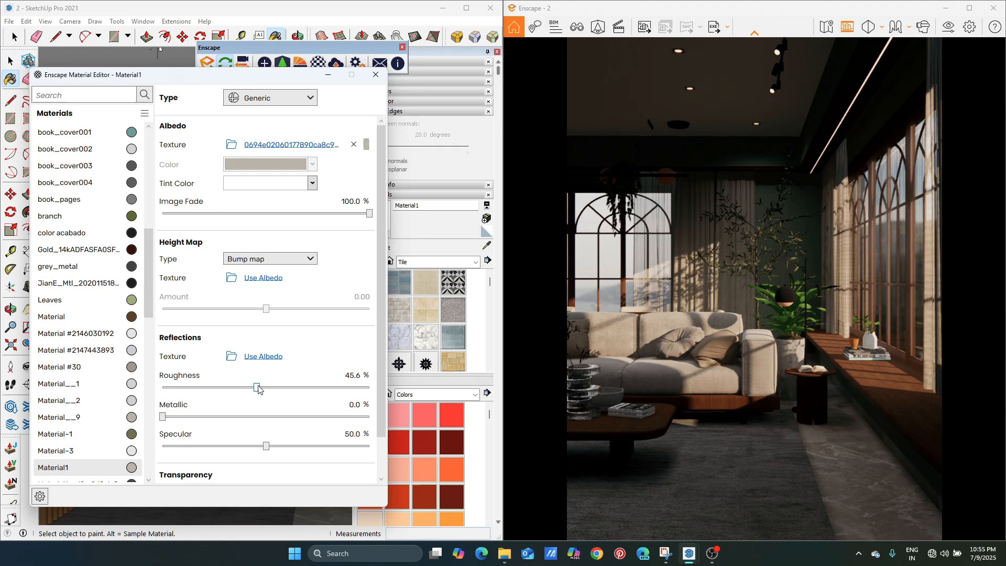
double_click(357, 375)
text(45)
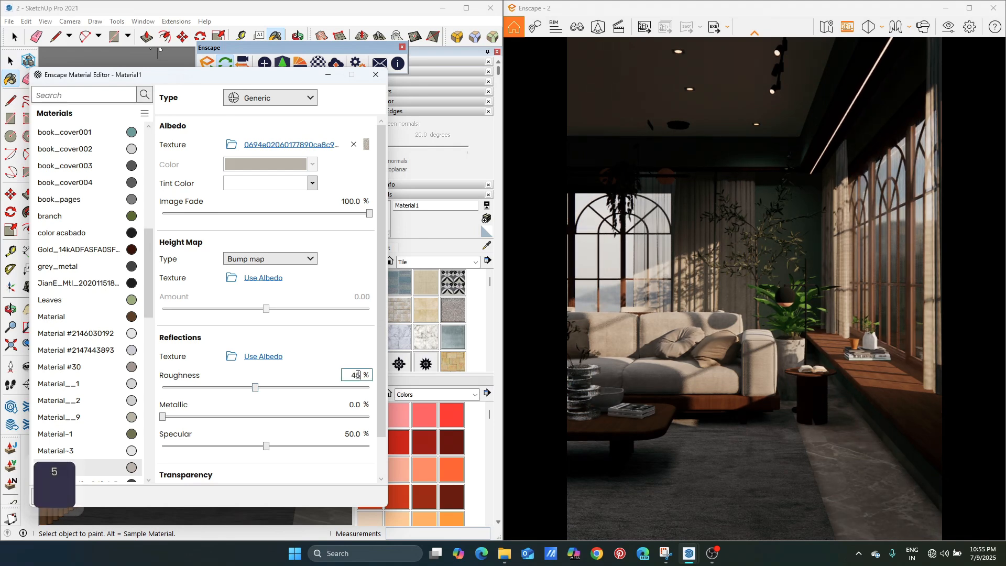
key(Return)
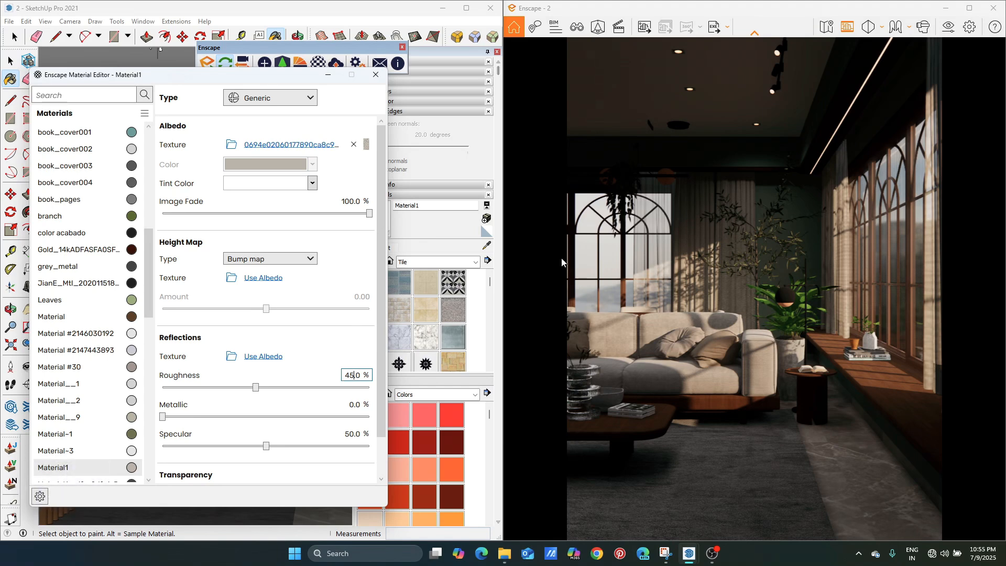
- Sample the dark wood of the sofa's base to load its material in the Enscape Material Editor
mouse_move(279, 81)
mouse_down()
mouse_move(277, 126)
mouse_move(444, 340)
mouse_move(551, 423)
mouse_move(556, 382)
mouse_up()
click(486, 245)
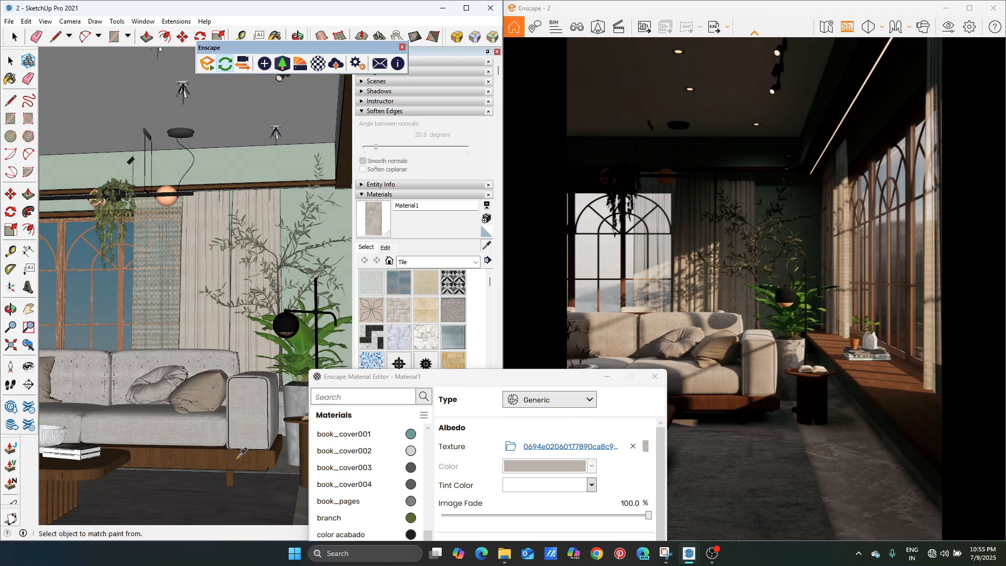
click(238, 458)
mouse_move(499, 379)
mouse_down()
mouse_move(393, 146)
mouse_move(387, 66)
mouse_up()
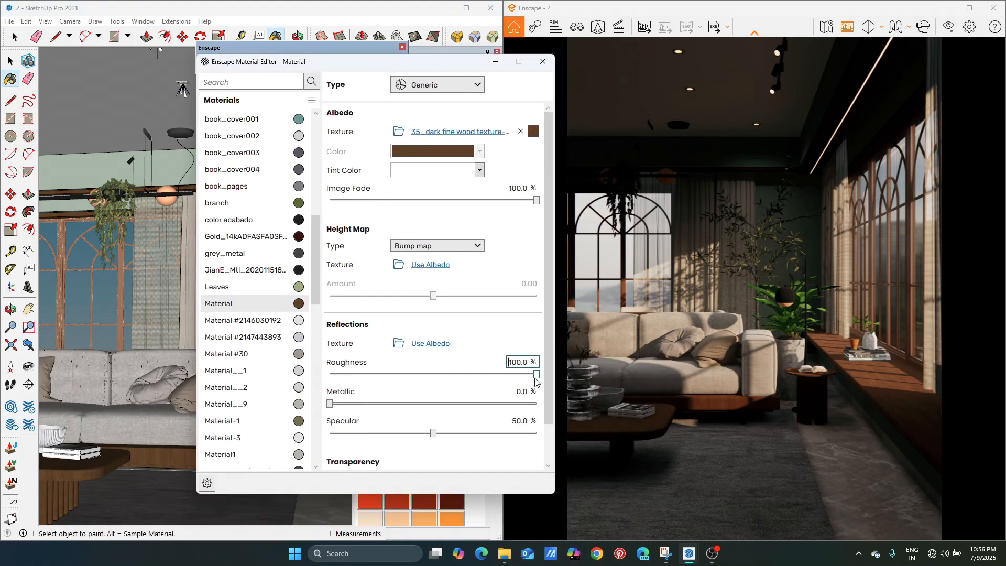
- Reduce the reflection roughness of the sofa base's dark wood material and set it to 50%
drag(536, 374, 449, 375)
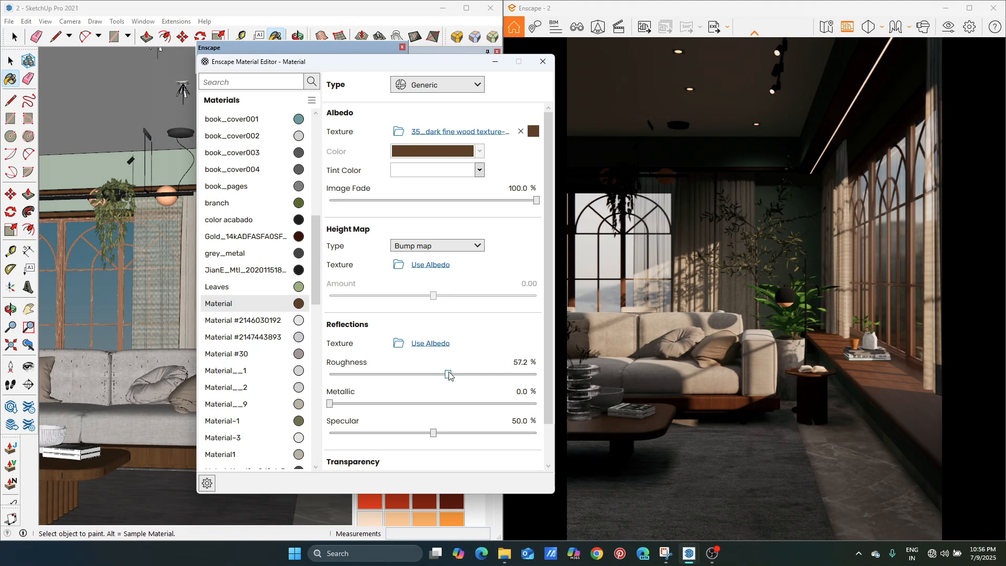
drag(449, 375, 443, 375)
click(519, 362)
text(50)
key(Return)
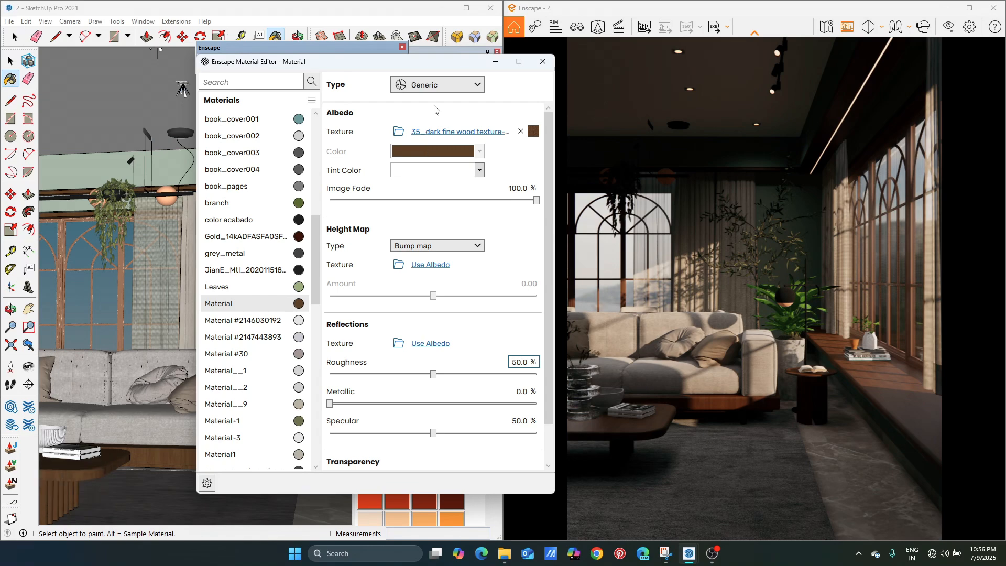
- Sample the black shade of the floor lamp beside the sofa to load its material in the Enscape Material Editor
mouse_move(401, 66)
mouse_down()
mouse_move(541, 295)
mouse_move(651, 268)
mouse_up()
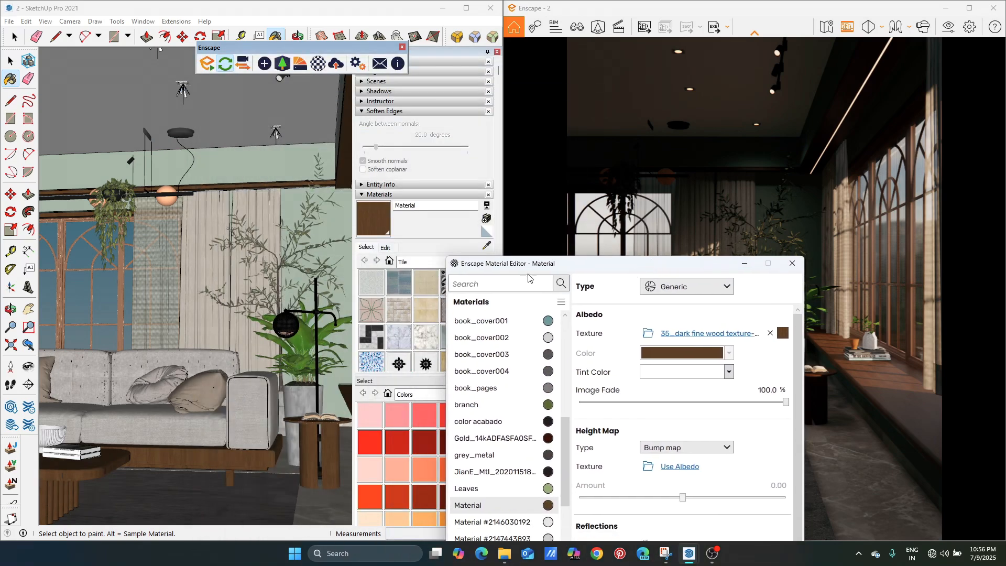
click(488, 247)
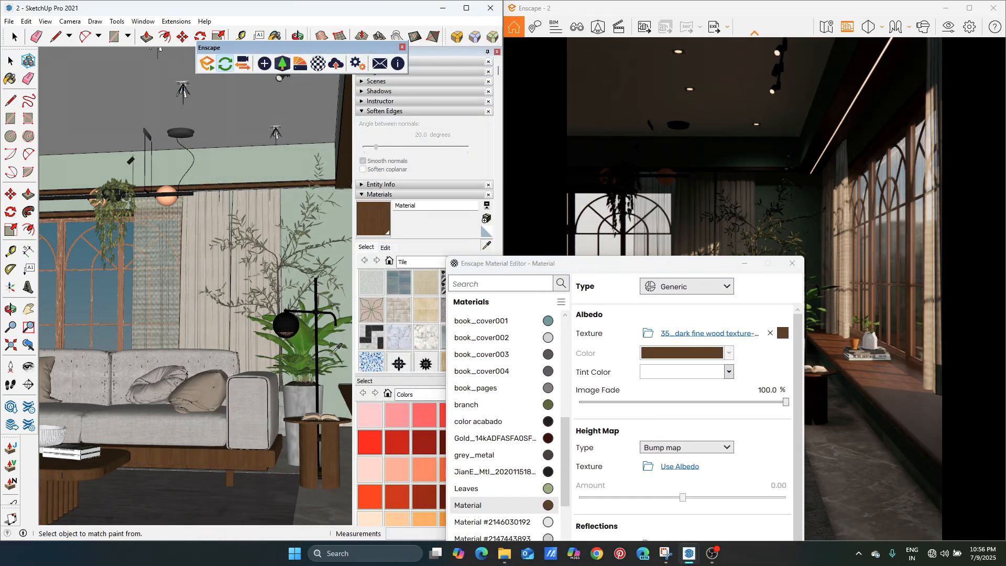
scroll(291, 314, up, 5)
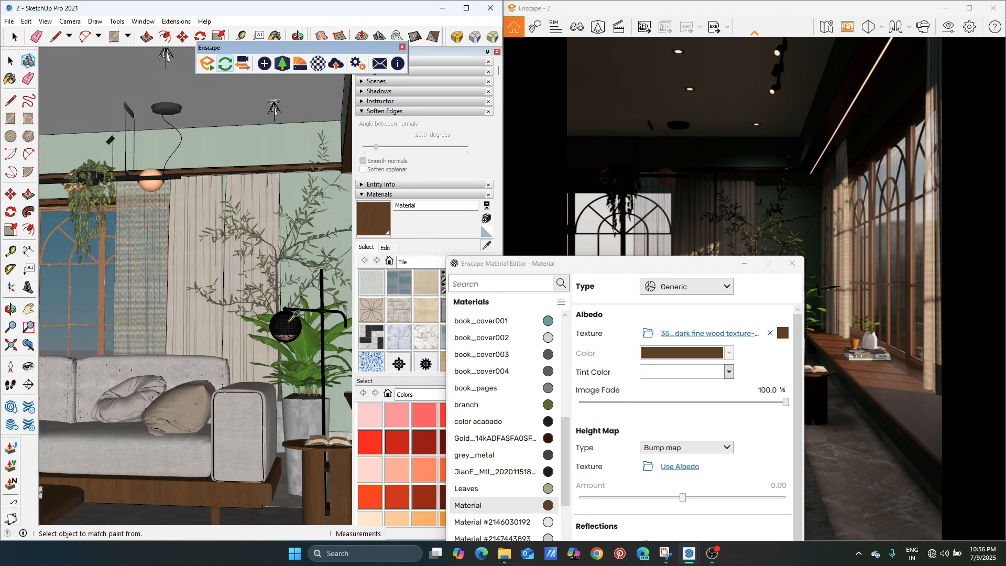
click(293, 315)
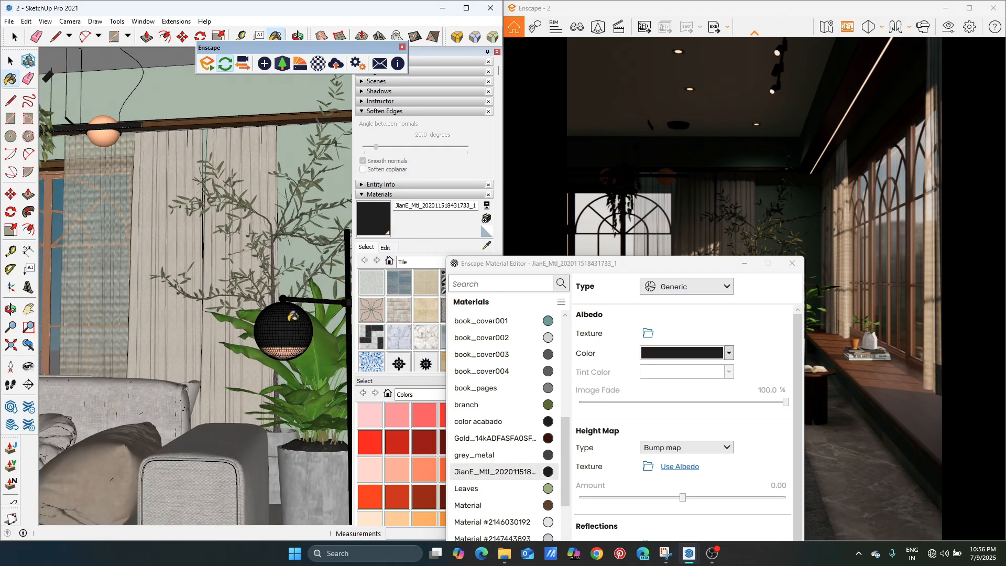
- Set the black lamp shade material's reflection roughness to about 53.5% and its metallic value to about 65%
drag(344, 166, 307, 99)
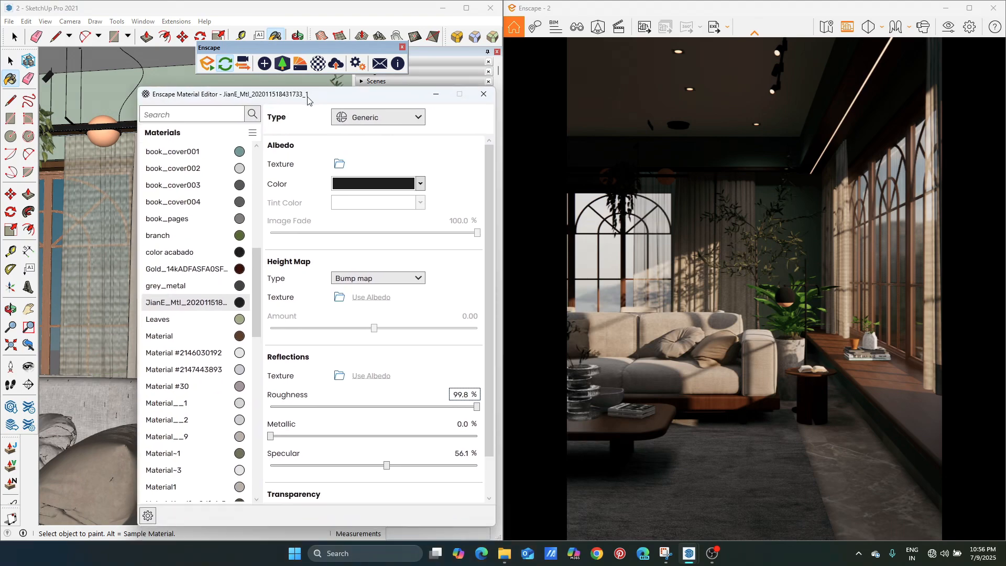
drag(477, 412, 381, 414)
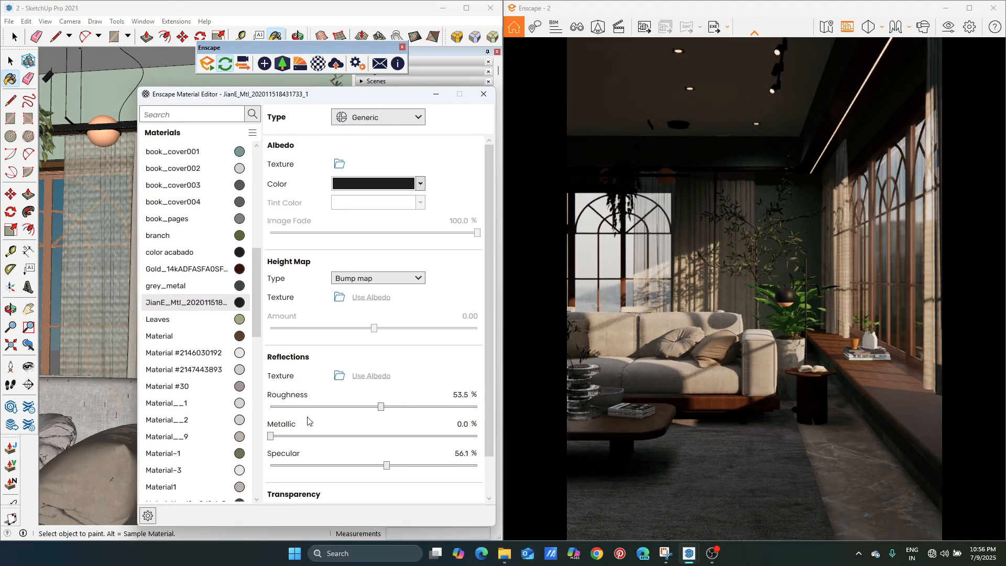
drag(271, 436, 404, 437)
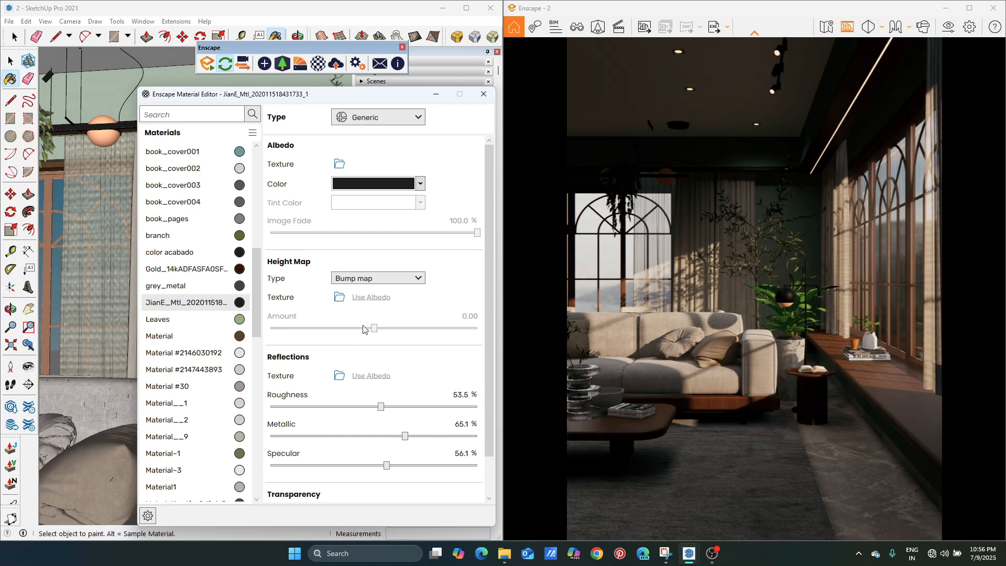
- Sample the peach-coloured underside of the floor lamp's globe to load its material in the Enscape Material Editor
mouse_move(394, 95)
mouse_down()
mouse_move(501, 270)
mouse_move(691, 314)
mouse_up()
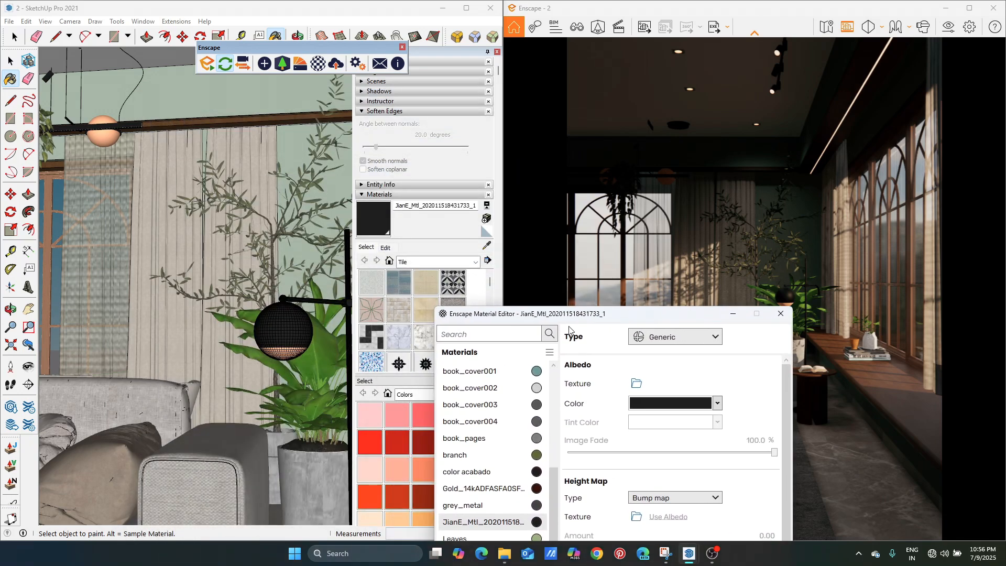
click(487, 246)
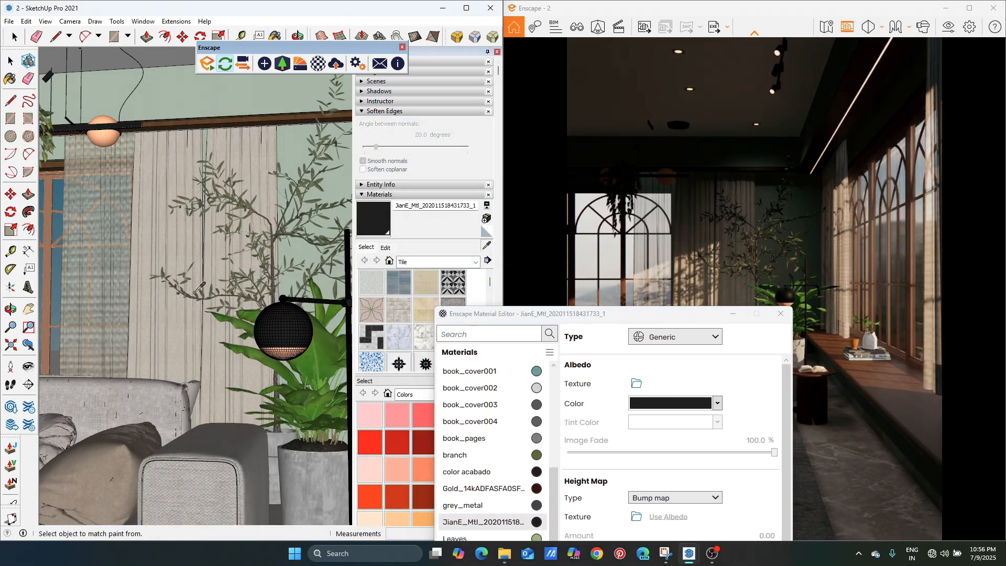
scroll(294, 340, up, 6)
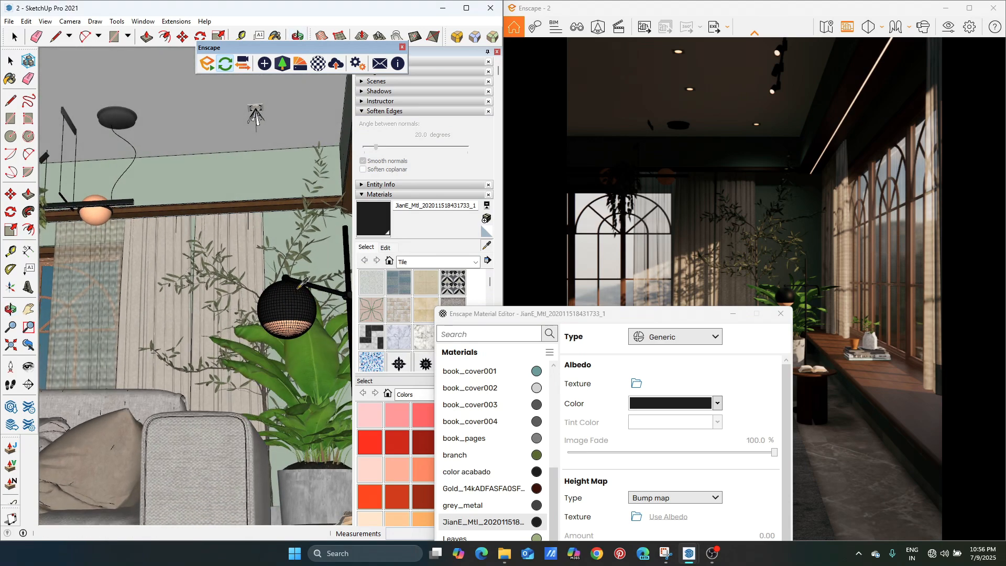
scroll(290, 303, up, 2)
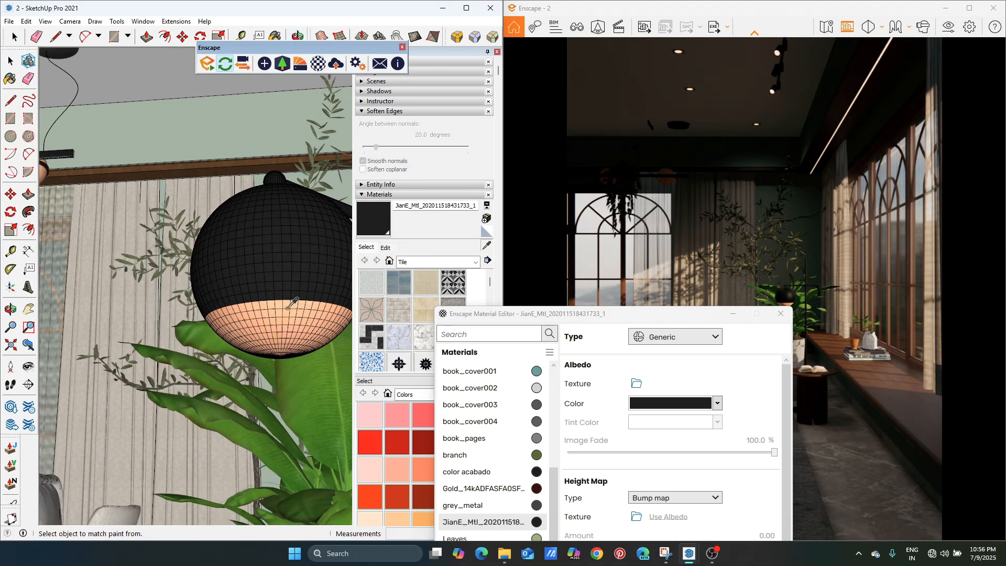
click(287, 306)
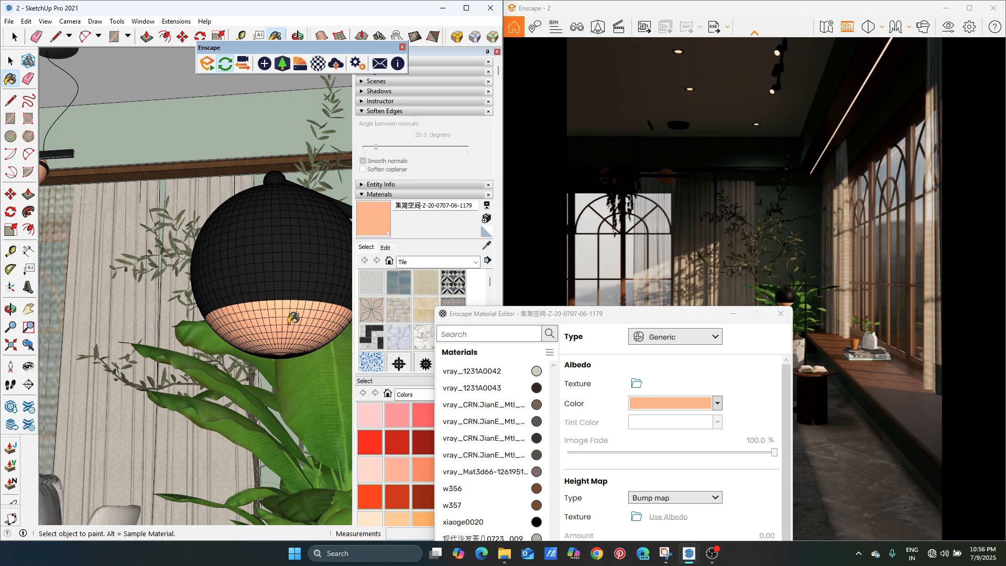
drag(490, 318, 454, 319)
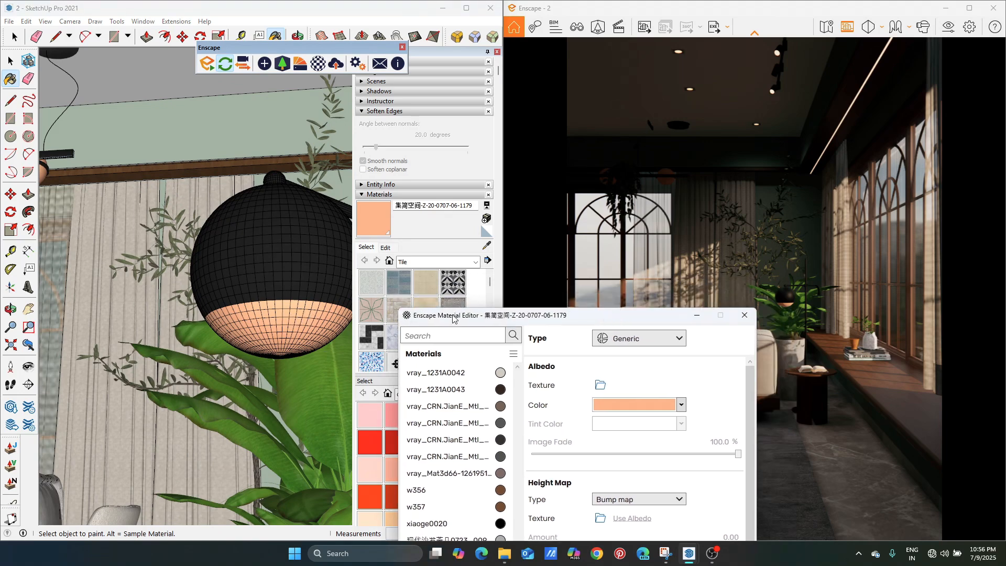
scroll(180, 239, down, 5)
key(shift)
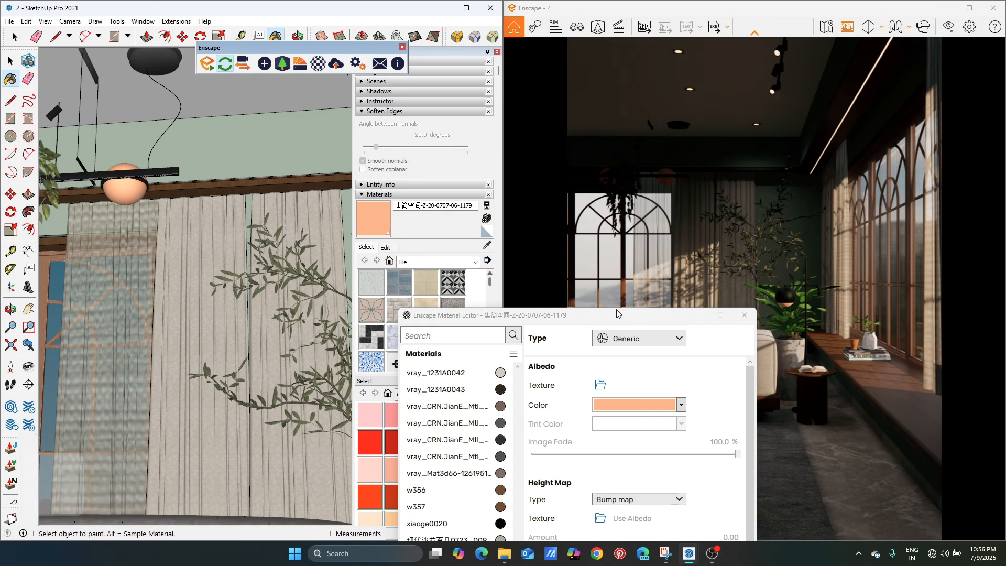
- Change the peach lamp material to the Self-illuminated type, lower its luminance to 18 cd/m², and minimize the editor
drag(616, 315, 471, 128)
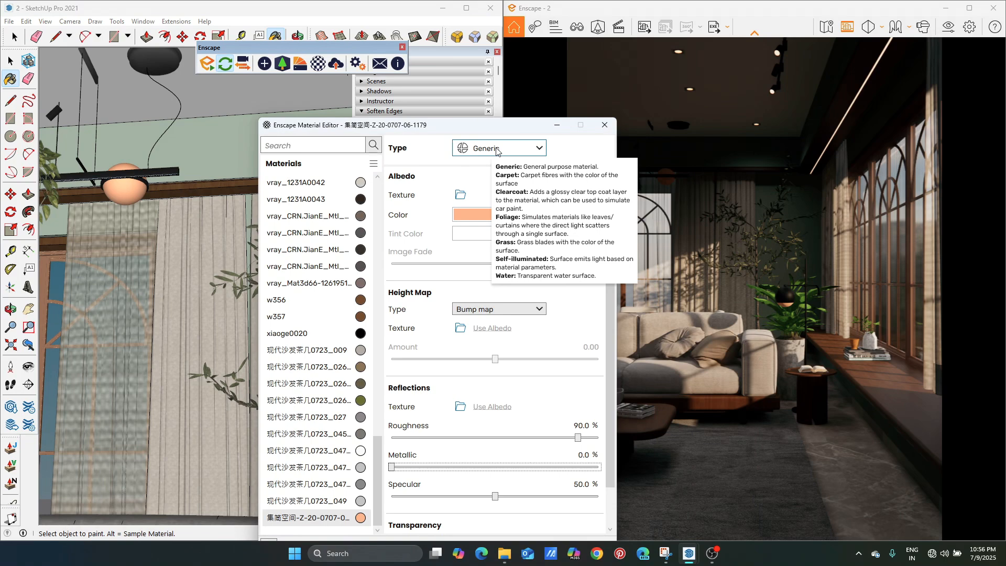
click(516, 153)
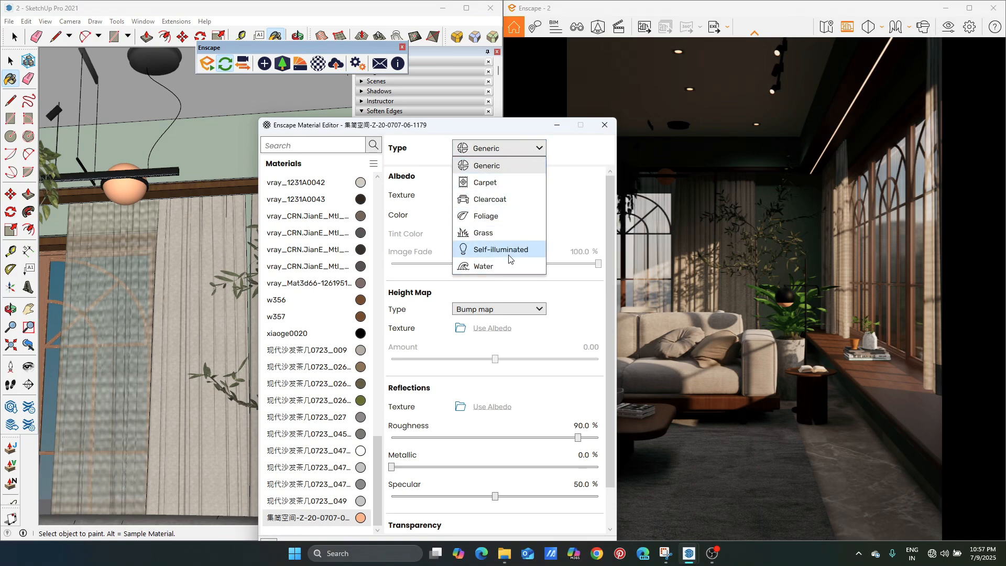
click(507, 251)
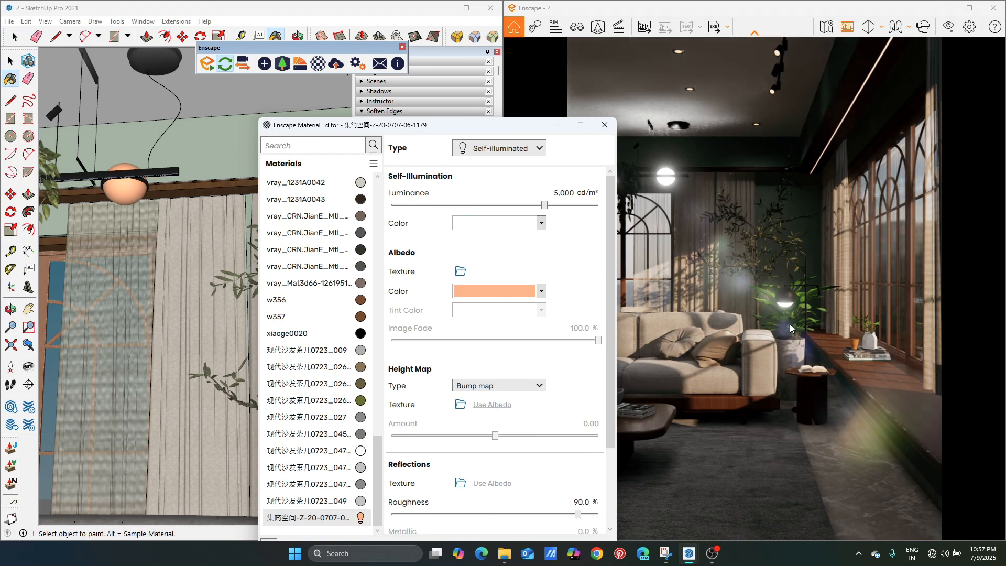
click(452, 205)
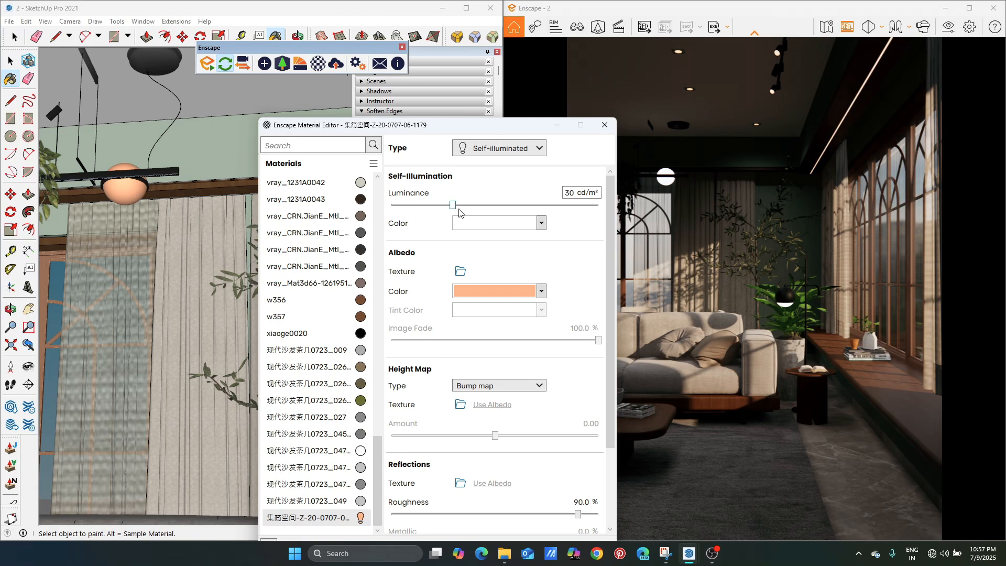
drag(453, 205, 443, 205)
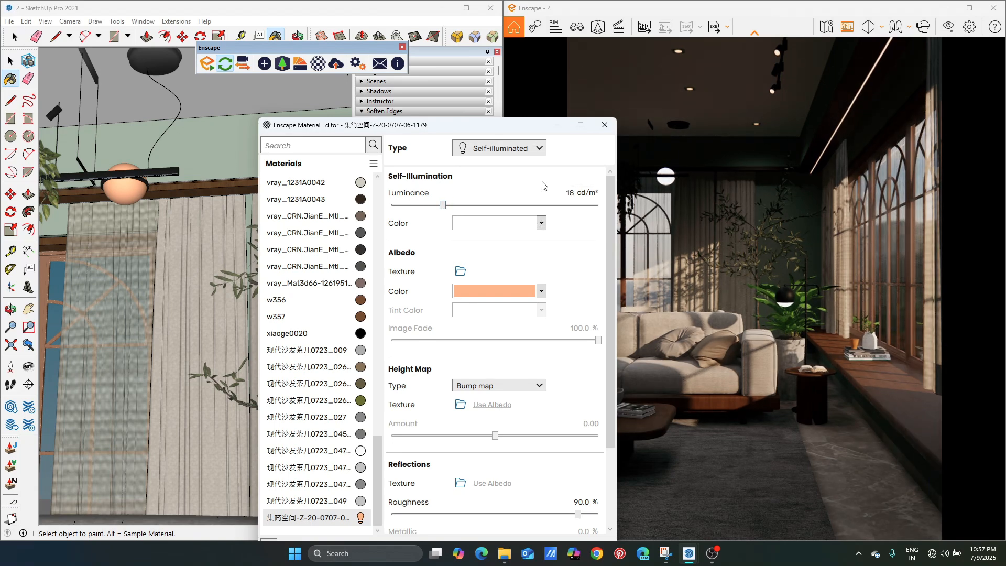
click(557, 124)
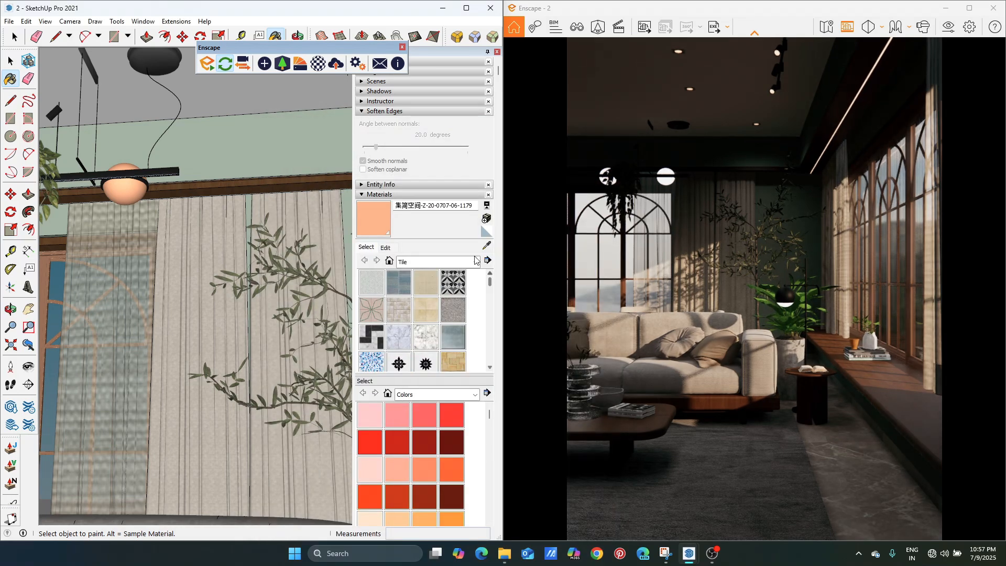
- Sample the sheer curtain next to the window sill and bring up its material in the Enscape Material Editor
scroll(333, 222, down, 3)
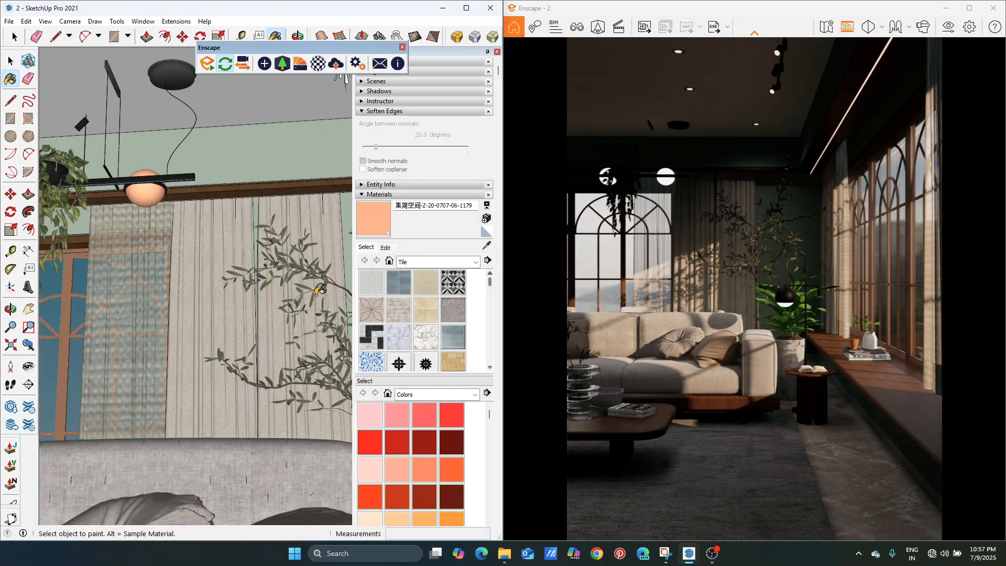
mouse_move(262, 256)
middle_down()
mouse_move(225, 329)
mouse_move(379, 394)
middle_up()
key(space)
scroll(265, 302, up, 4)
key(space)
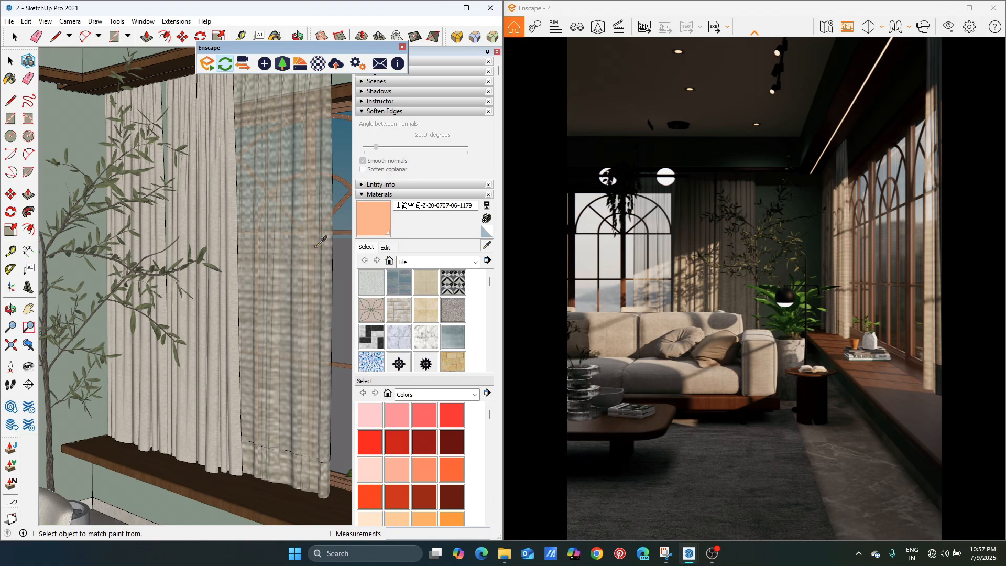
alt+click(326, 230)
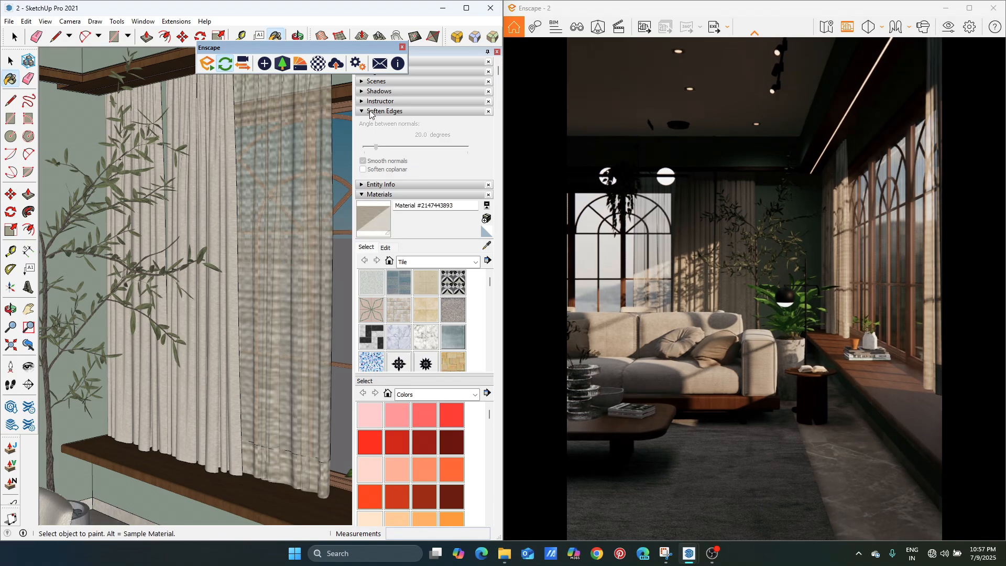
click(320, 65)
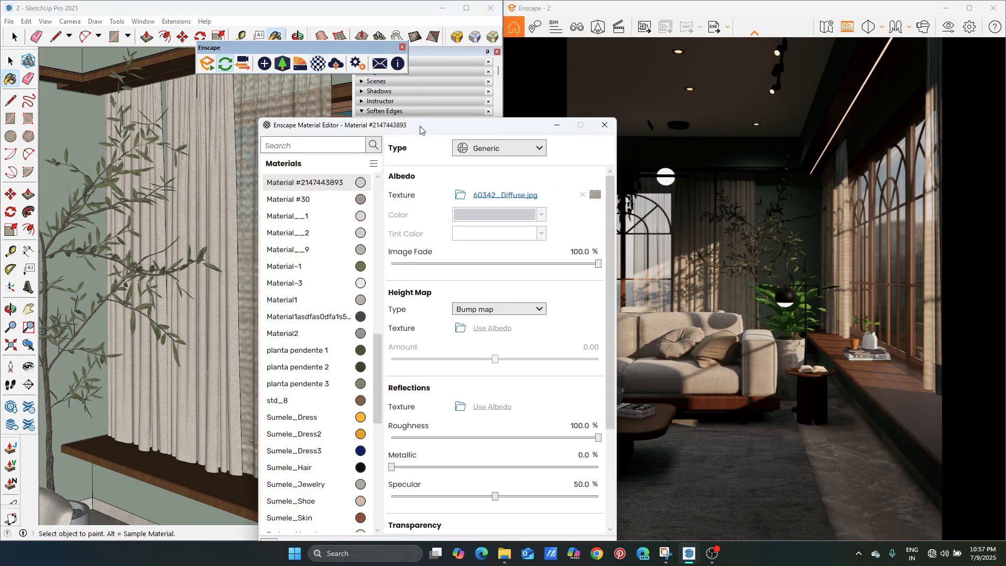
- Change the sheer curtain material's transparency type from Transmittance to Cutout
drag(421, 130, 383, 73)
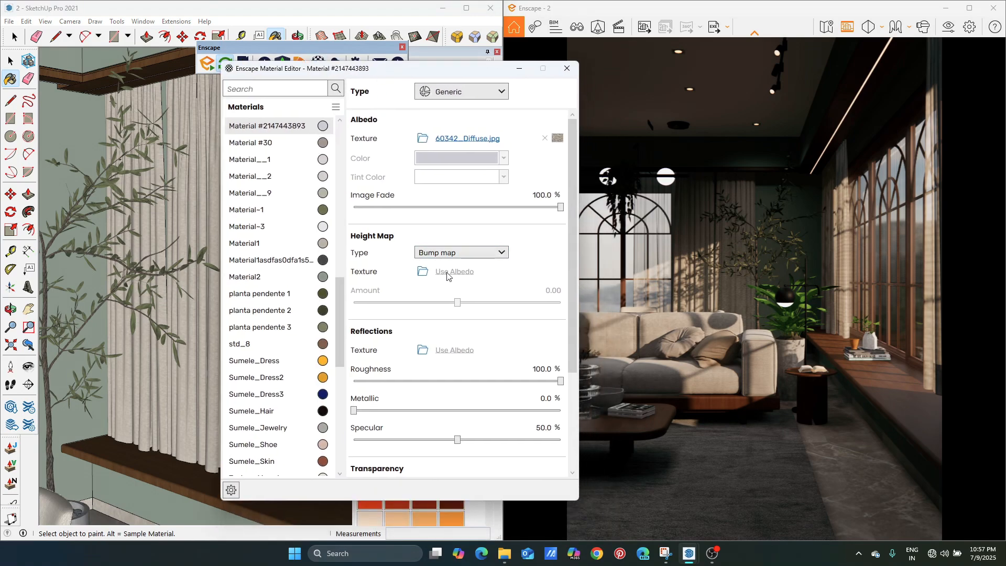
scroll(447, 276, down, 5)
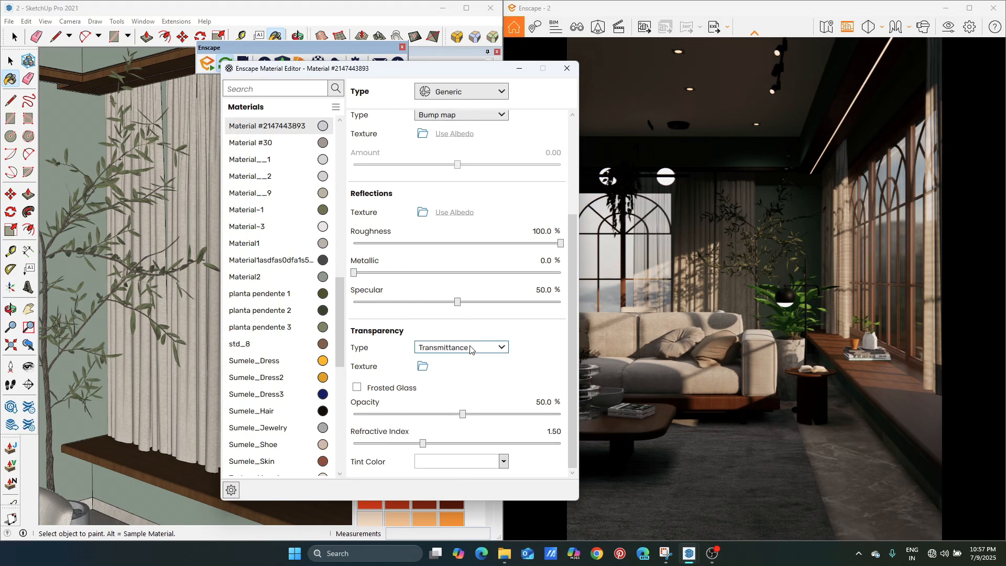
click(471, 348)
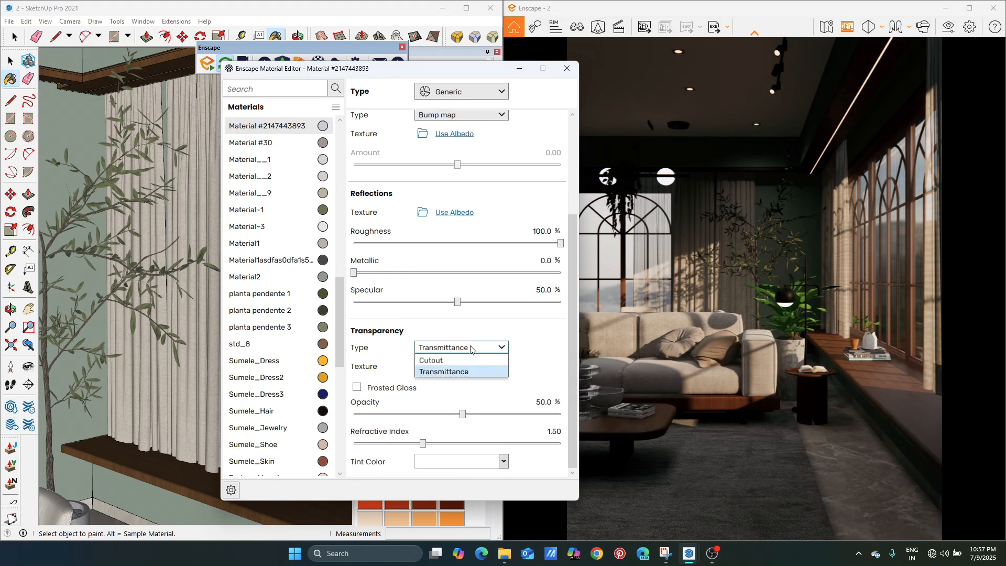
click(467, 360)
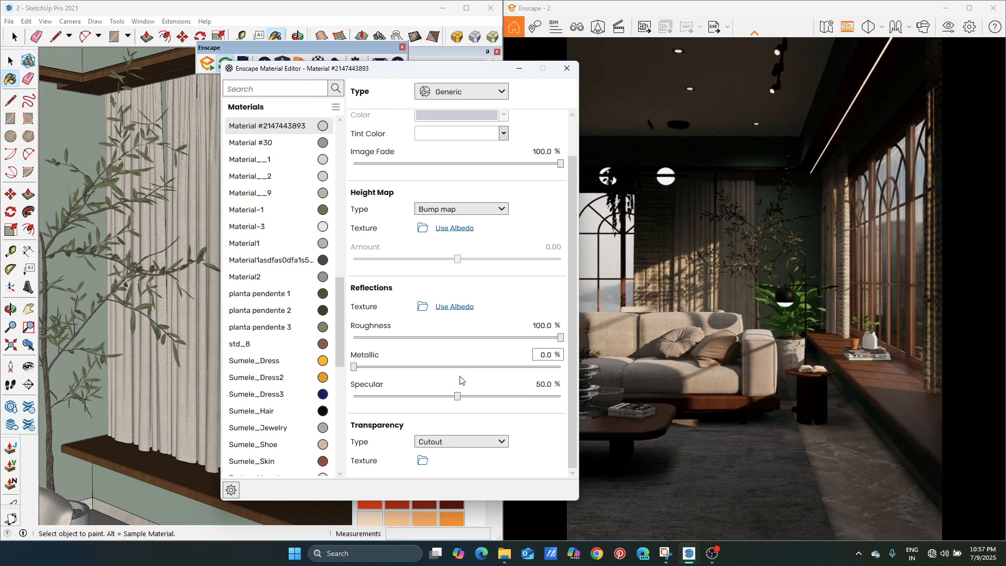
- Load 60342_Diffuse from the fabric folder as the curtain's cutout texture and inspect the curtain up close in the render
mouse_move(423, 463)
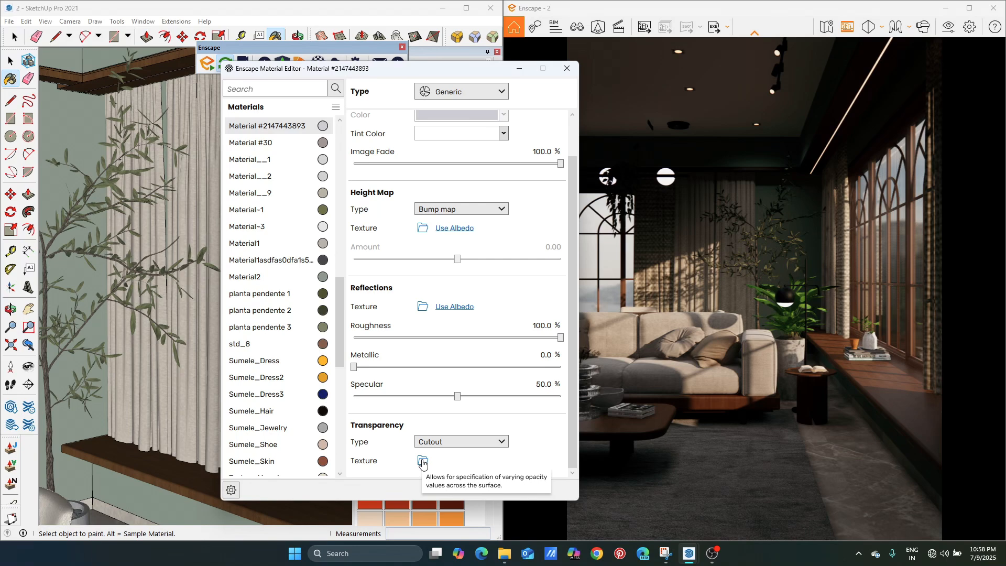
click(423, 461)
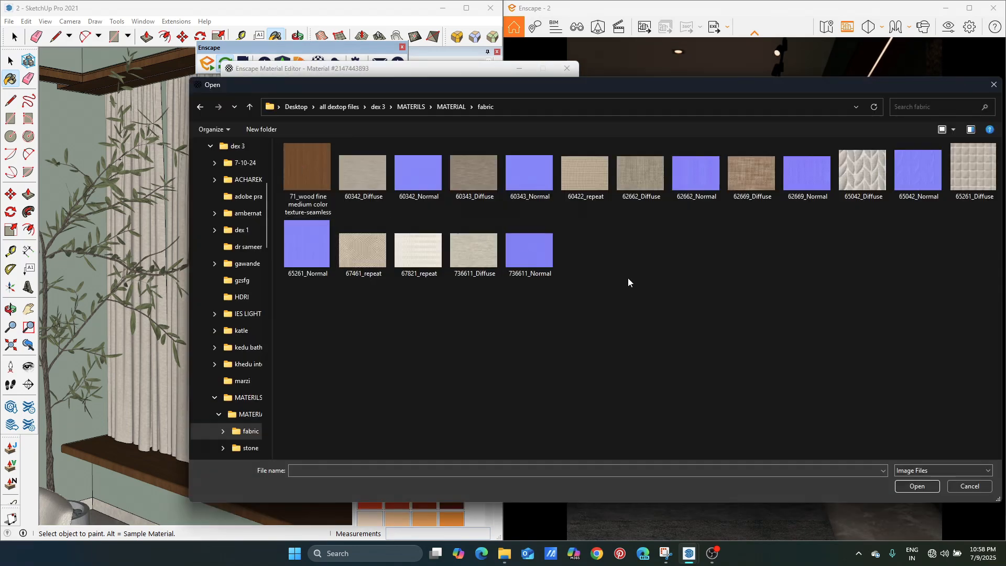
click(369, 181)
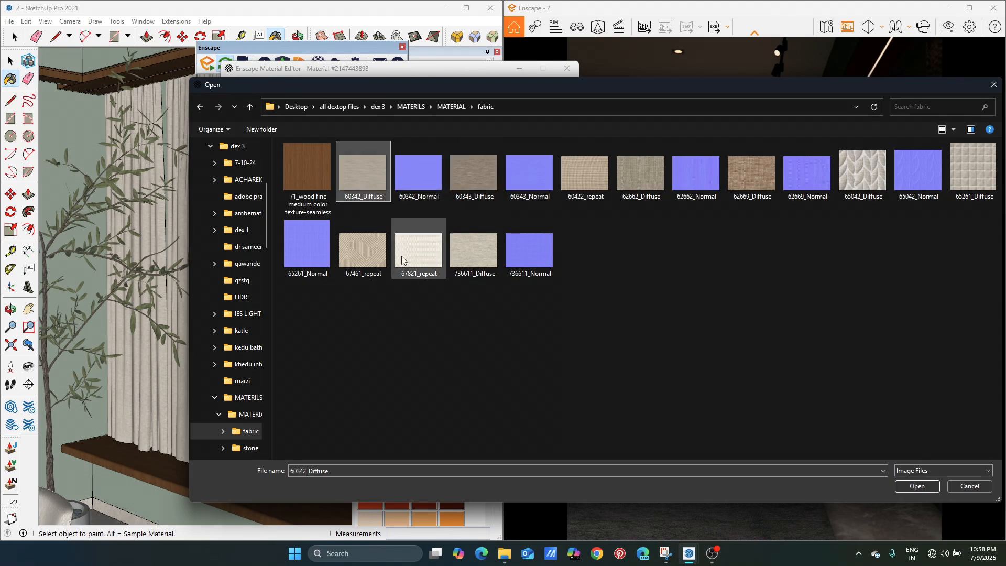
click(916, 486)
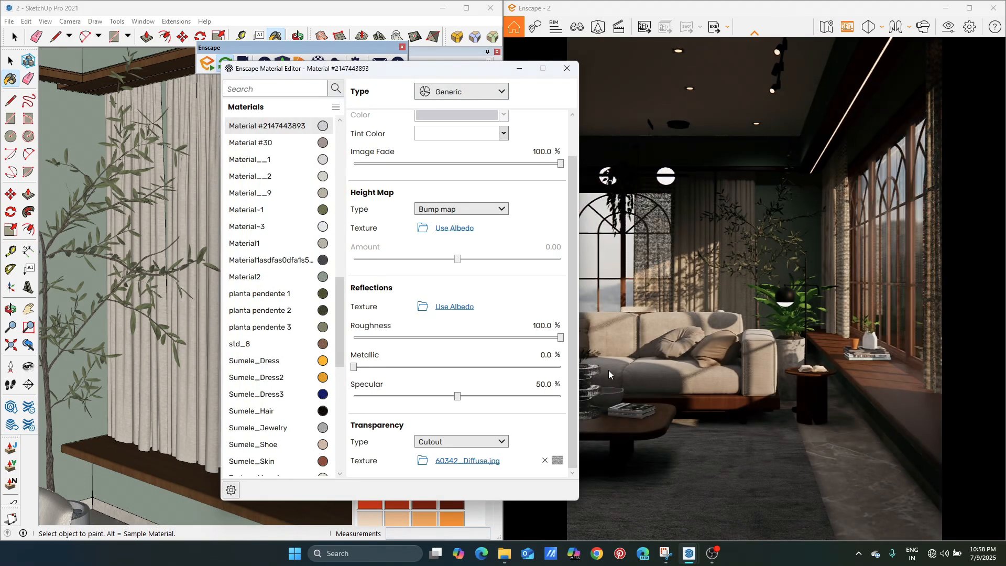
scroll(645, 261, up, 3)
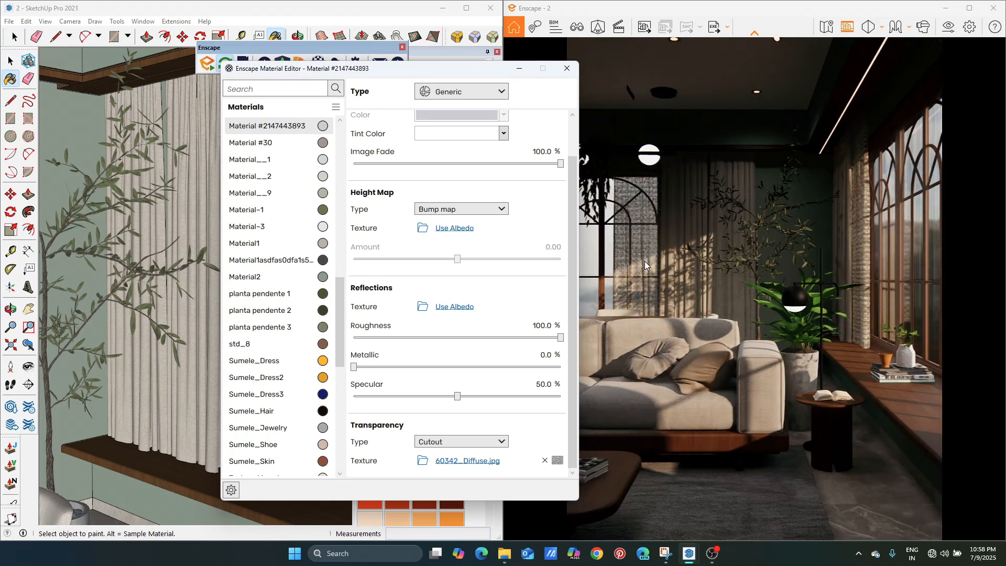
- Zoom in on the sheer curtain in the render and invert its 60342_Diffuse cutout texture
scroll(645, 261, up, 6)
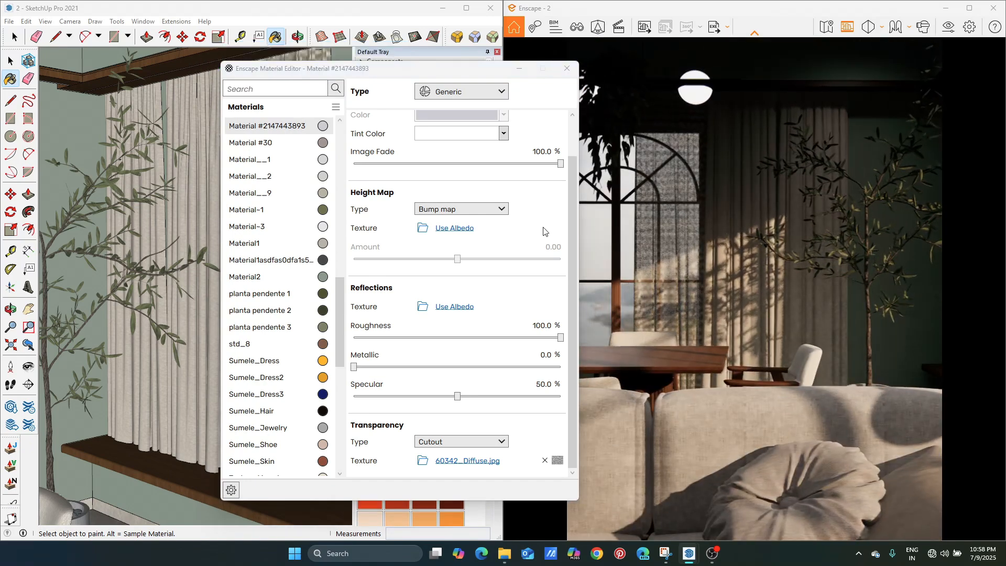
scroll(672, 245, up, 3)
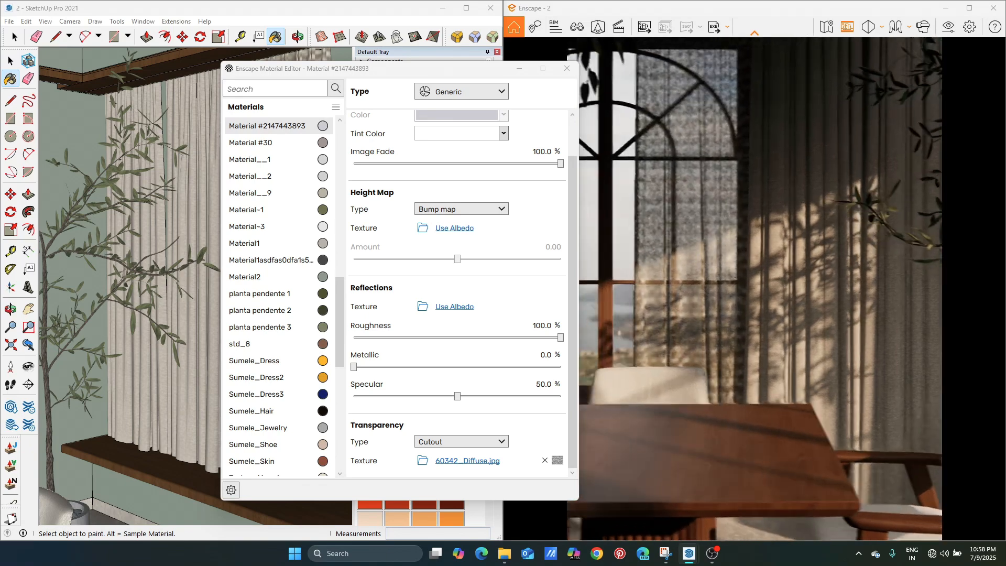
drag(672, 245, 640, 272)
scroll(762, 297, up, 3)
drag(761, 297, 732, 325)
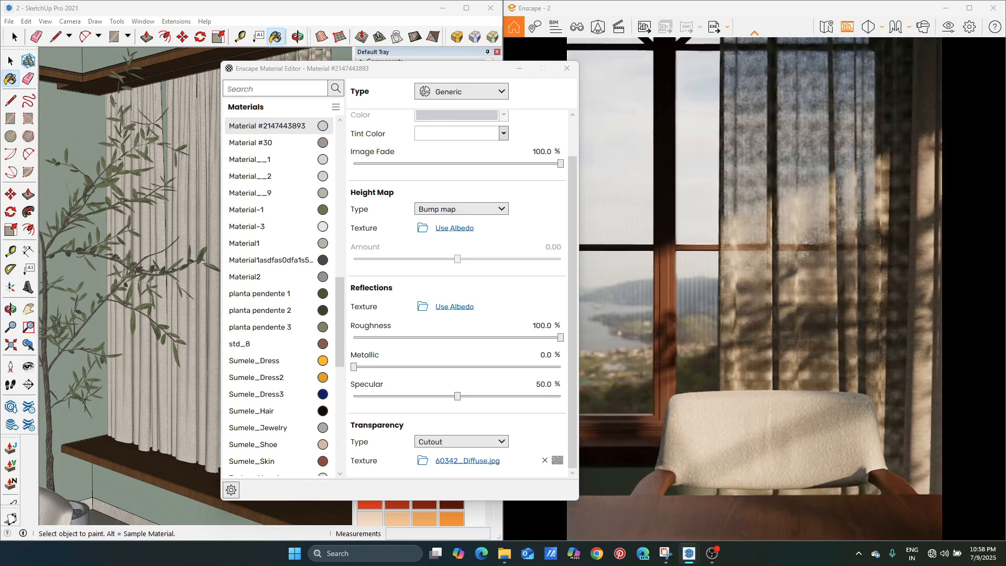
middle_drag(731, 294, 694, 346)
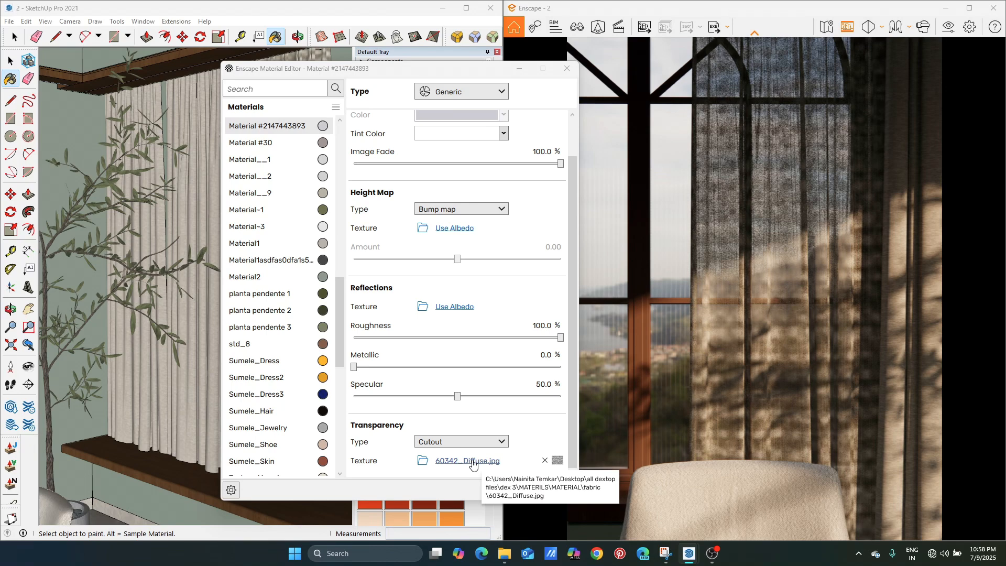
click(474, 465)
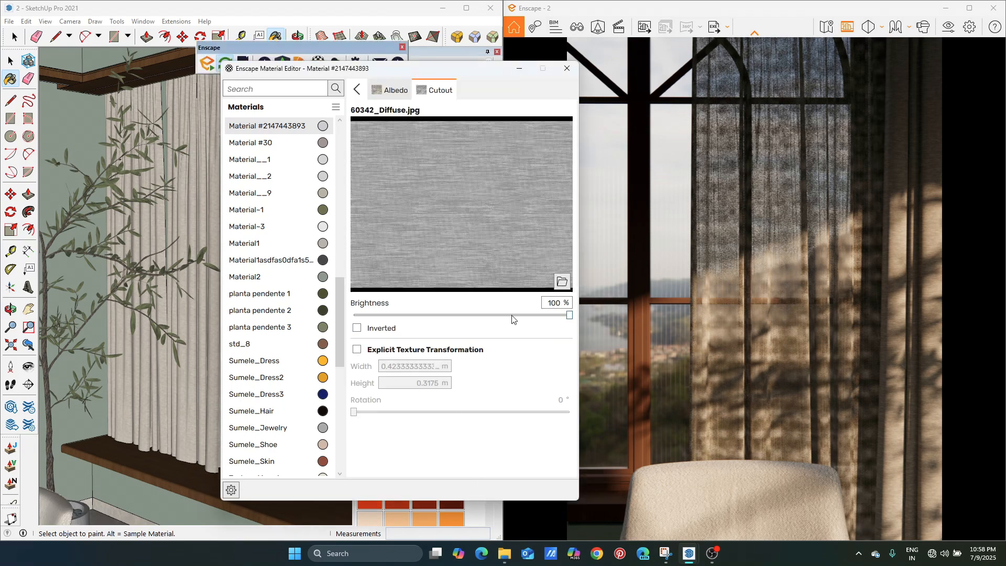
click(358, 329)
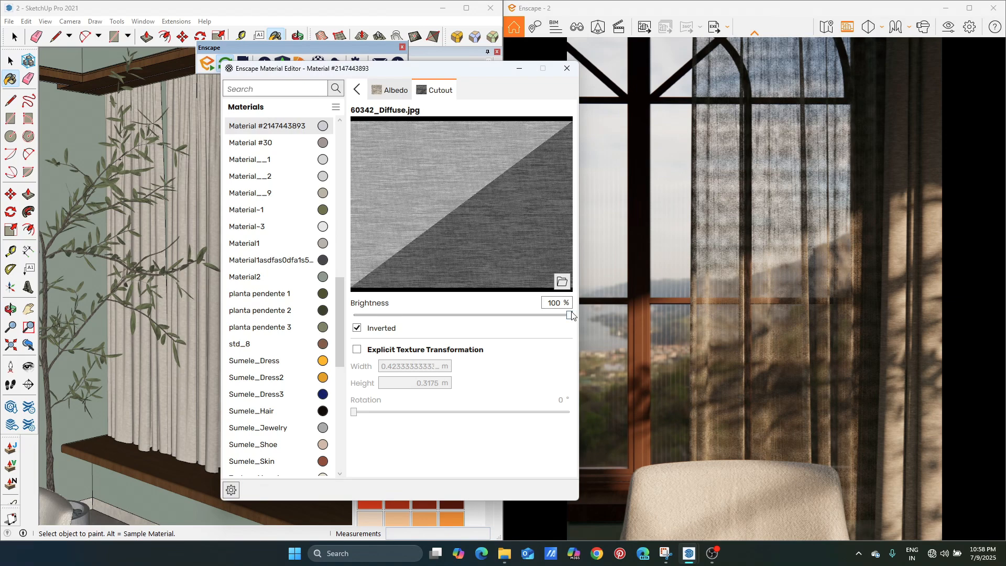
- Lower the curtain cutout texture's brightness to 94%, check the curtain in the room view and minimize the material editor
drag(570, 318, 559, 320)
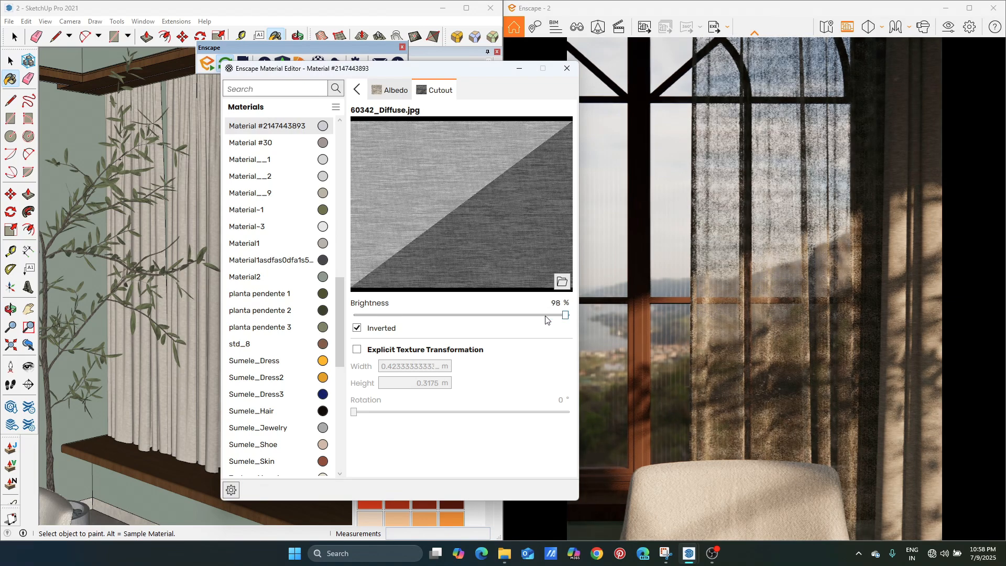
drag(484, 315, 557, 315)
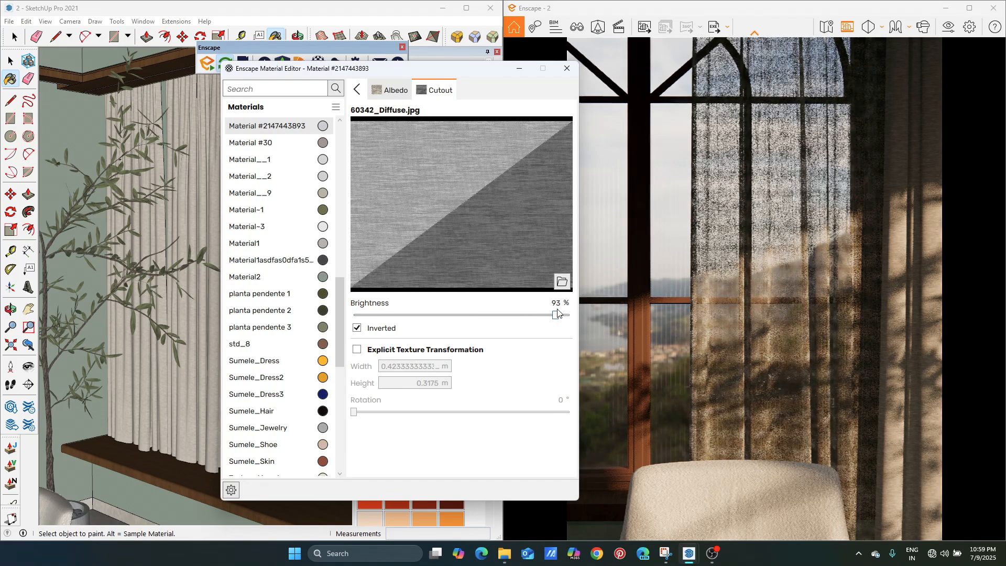
scroll(776, 305, down, 10)
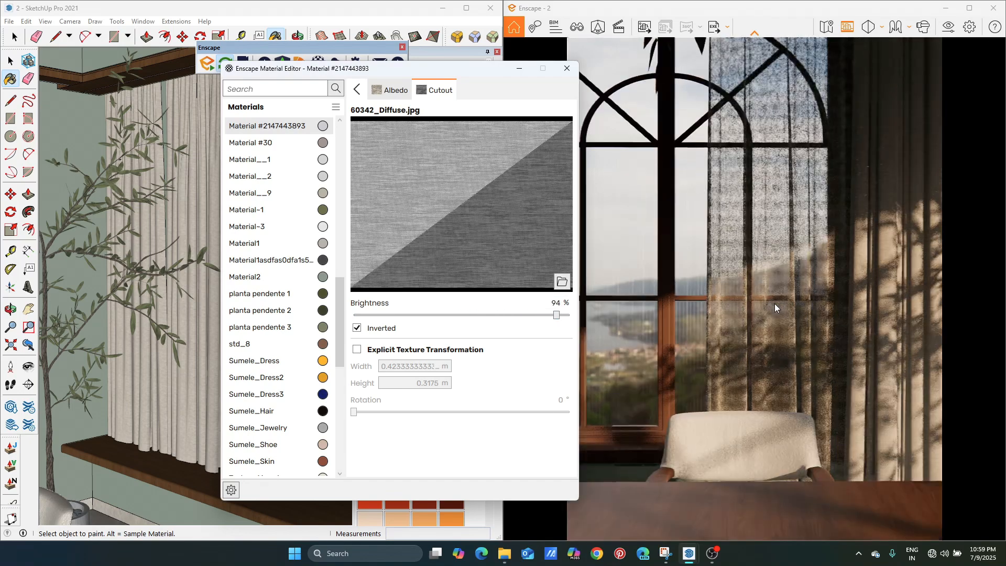
drag(776, 305, 849, 305)
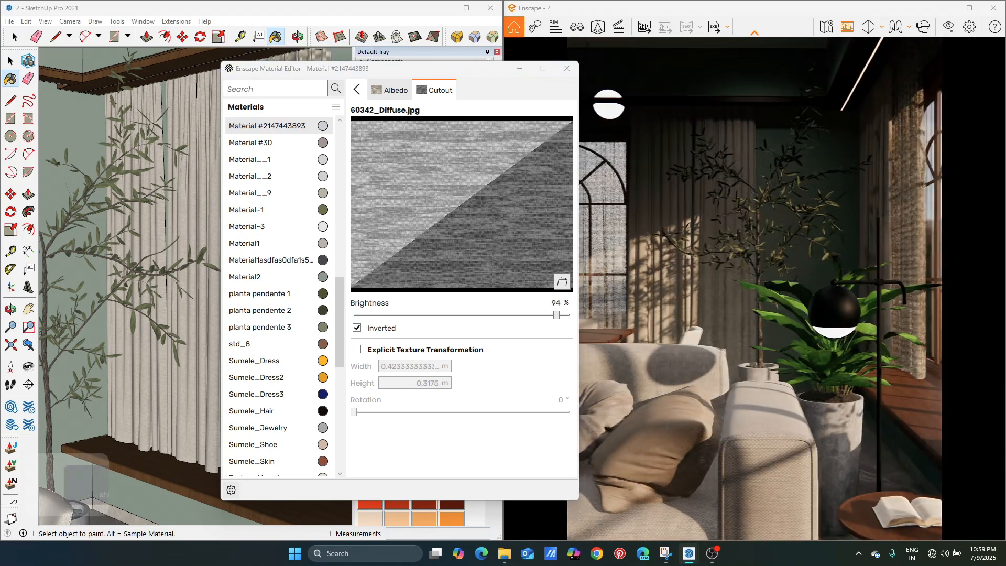
shift+scroll(775, 305, down, 2)
mouse_move(769, 367)
shift+middle_down()
mouse_move(764, 319)
mouse_move(756, 362)
shift+middle_up()
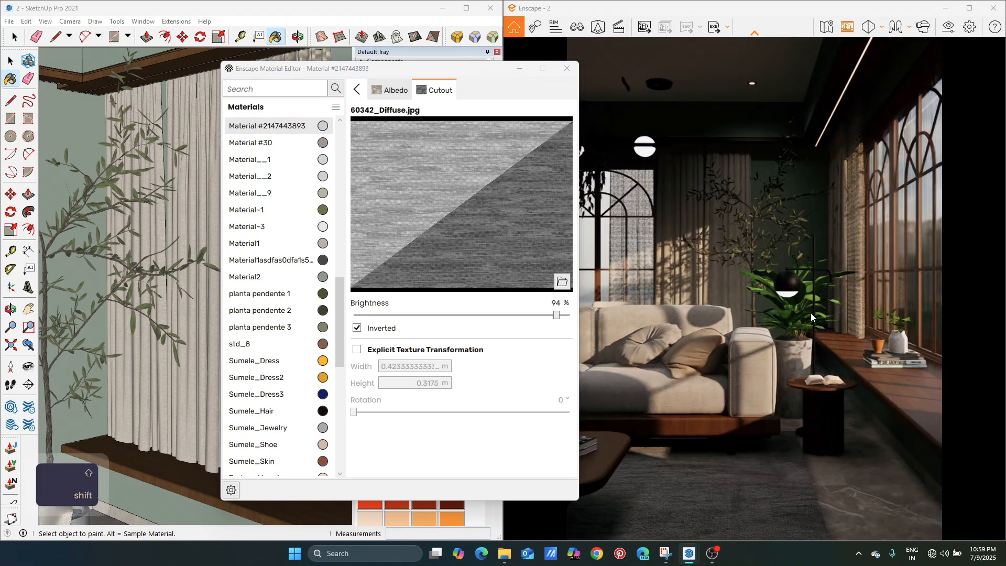
click(519, 70)
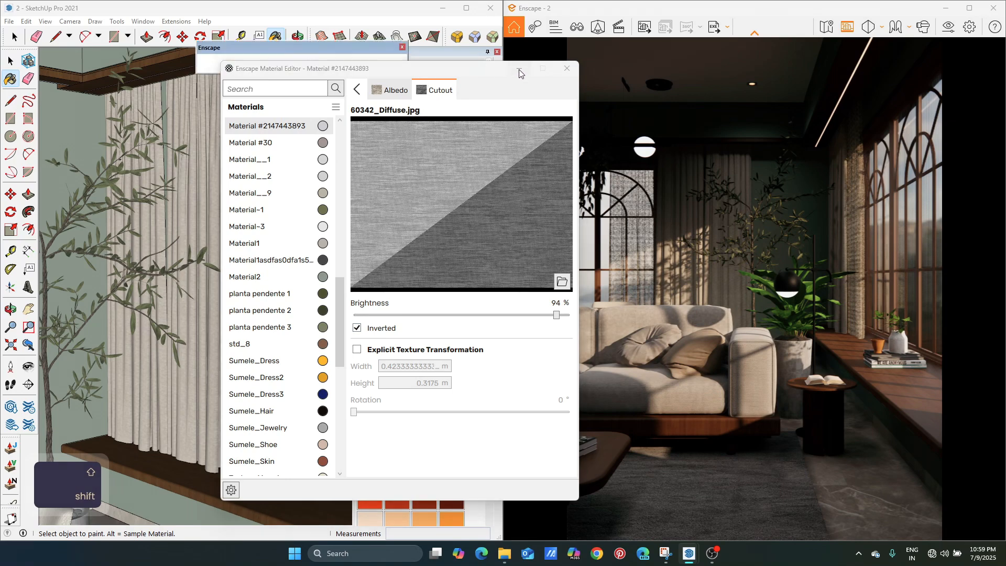
- Sample the sofa's fabric in the SketchUp model and bring up its general settings in the Enscape Material Editor
click(487, 245)
scroll(484, 245, down, 1)
scroll(419, 240, down, 3)
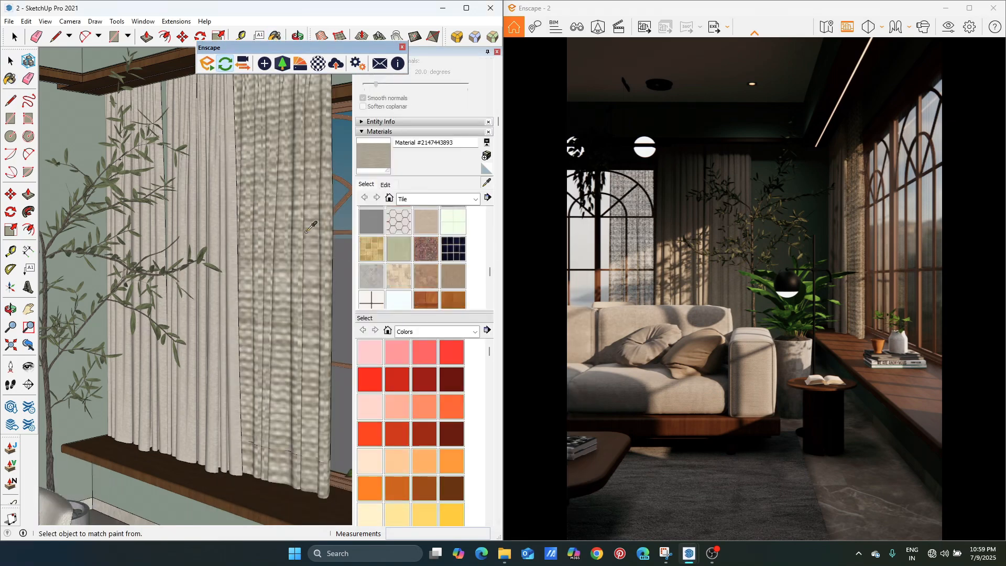
scroll(257, 223, down, 5)
scroll(324, 330, up, 5)
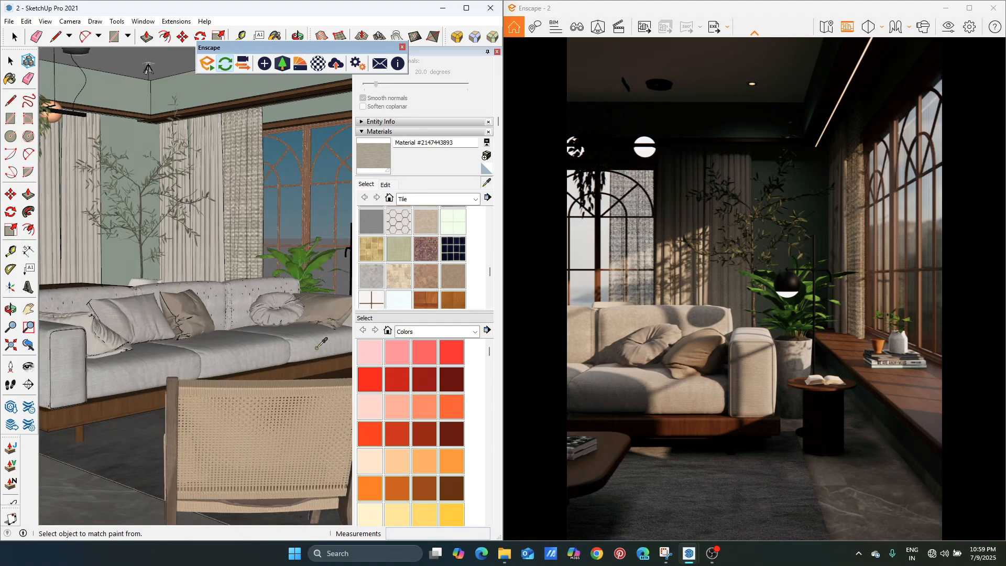
shift+middle_drag(324, 331, 251, 363)
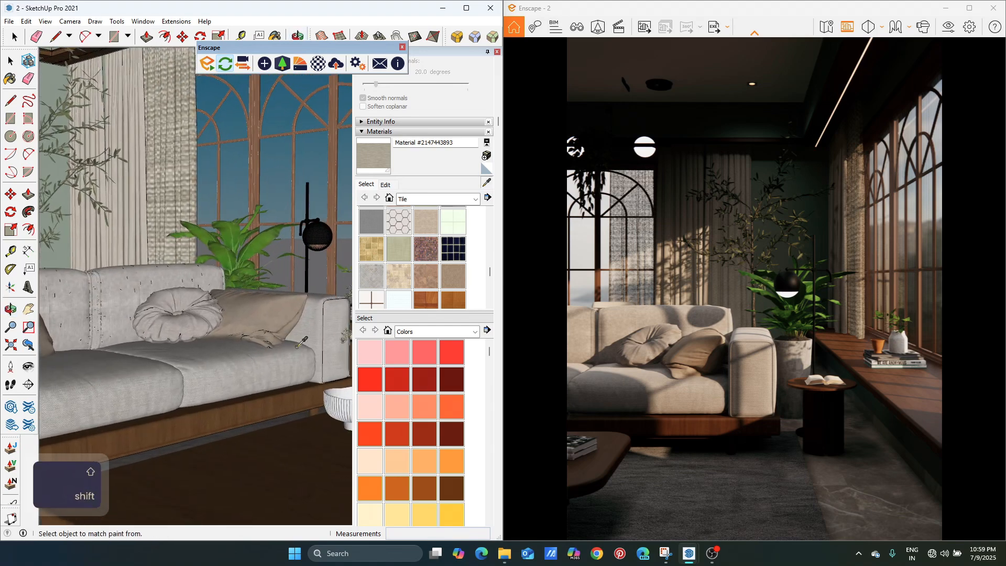
click(334, 310)
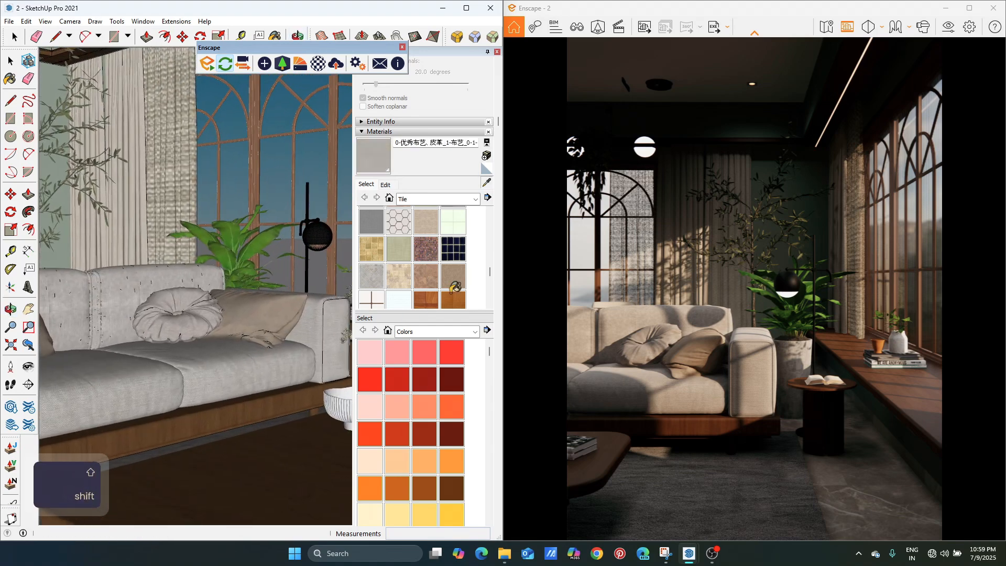
click(319, 64)
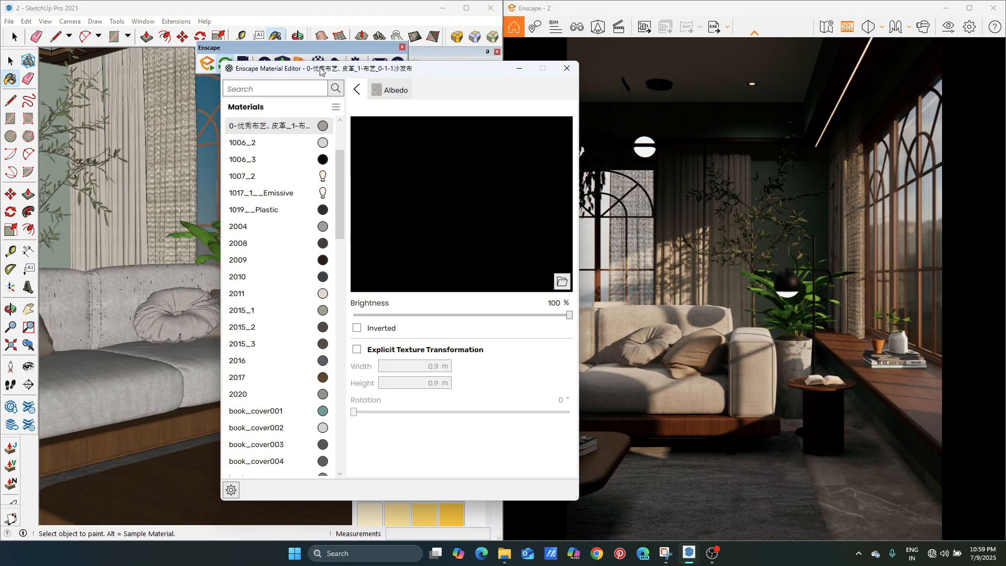
click(356, 92)
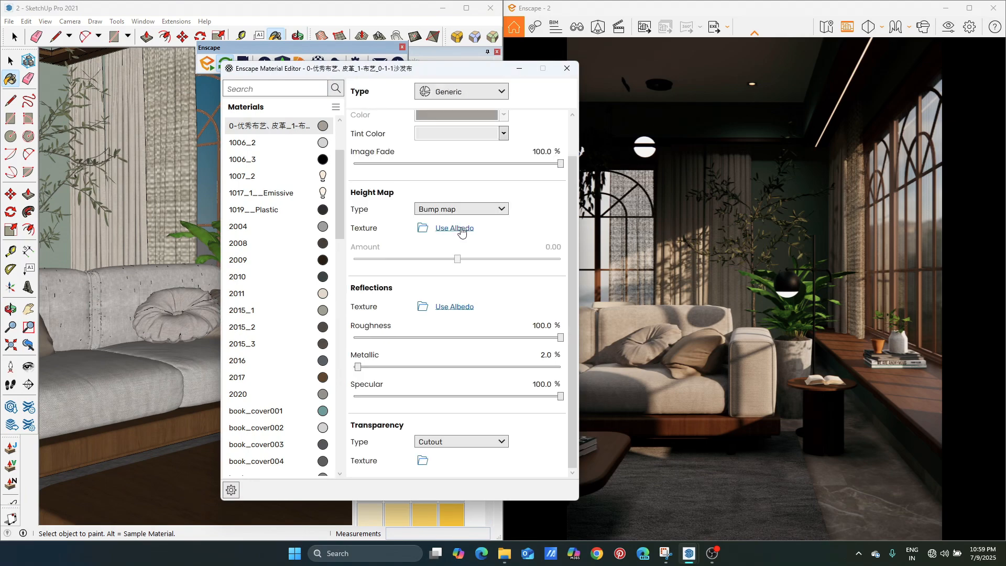
- Use the sofa fabric's albedo texture as its bump map and inspect the weave up close in the render
click(462, 232)
scroll(697, 403, up, 5)
right_drag(694, 409, 750, 394)
shift+middle_drag(701, 409, 725, 401)
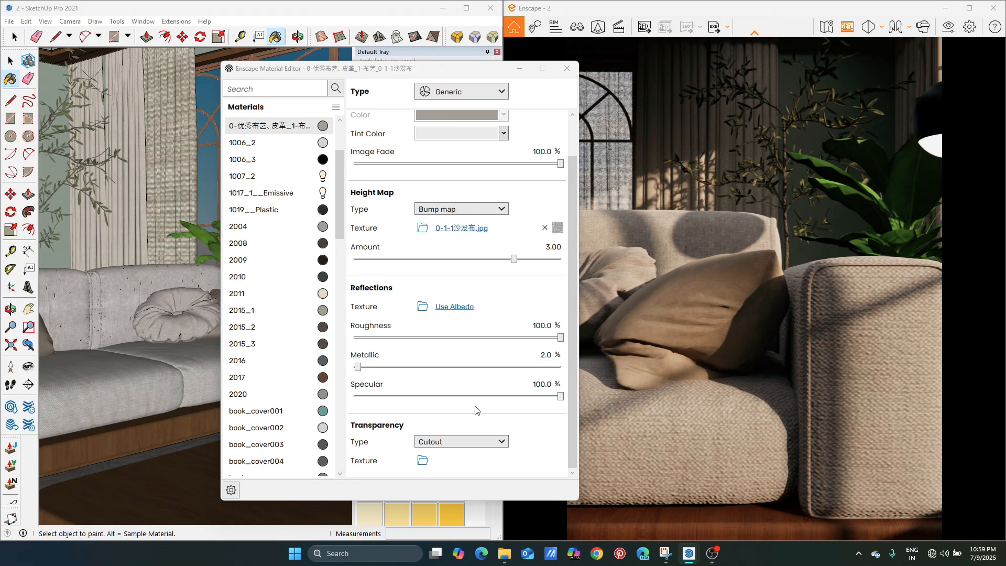
- Set the sofa fabric's roughness to 42.8% and check the sofa in the wider room view
drag(561, 339, 442, 337)
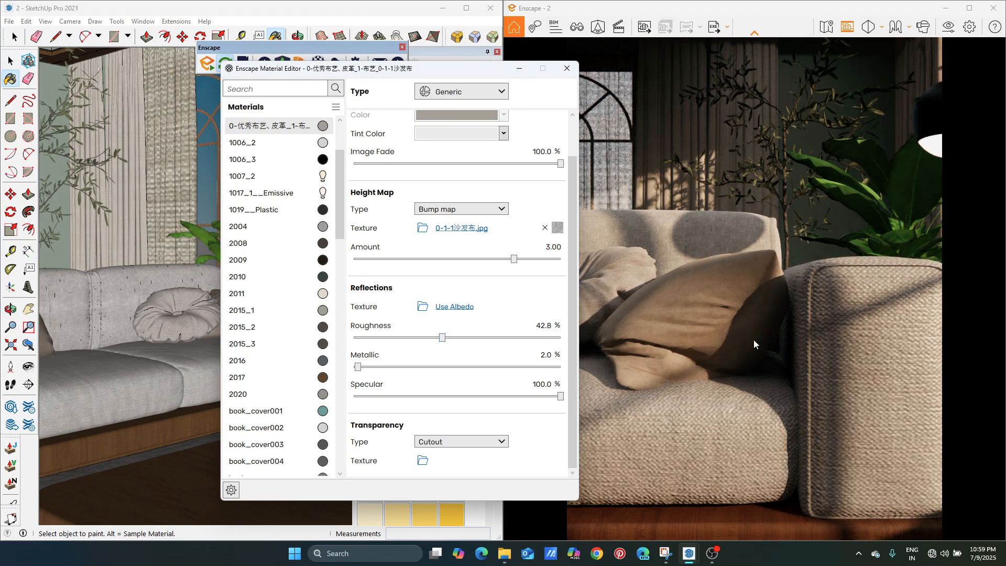
scroll(753, 340, down, 3)
scroll(700, 353, down, 2)
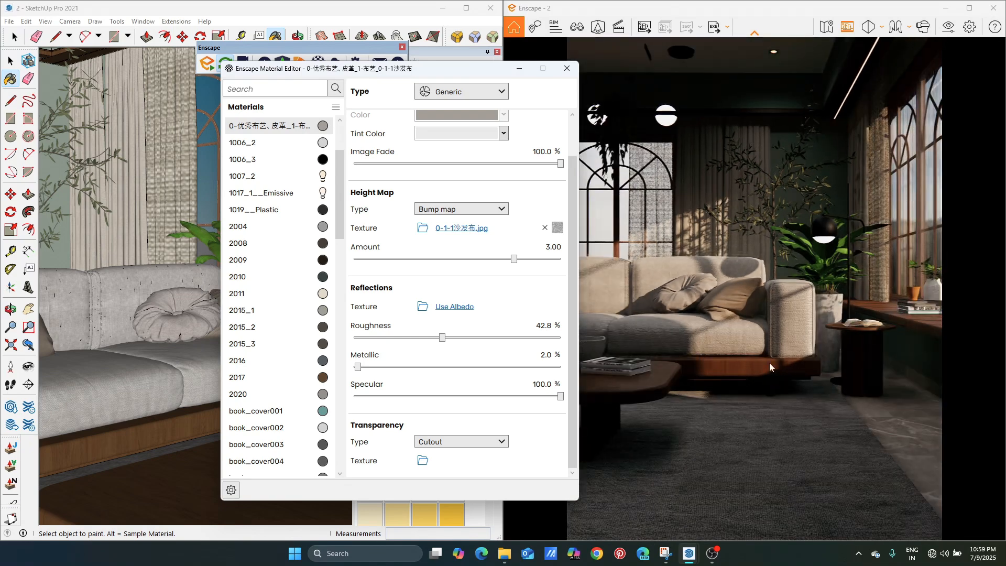
shift+middle_drag(769, 363, 801, 343)
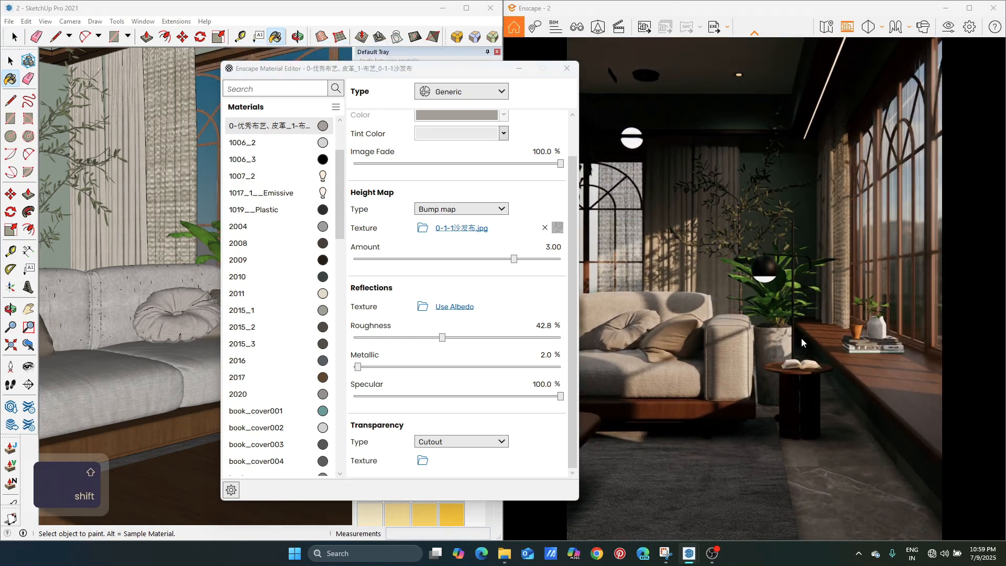
- Reduce the sofa fabric's bump map amount to 2.13 and minimize the material editor
drag(514, 262, 505, 262)
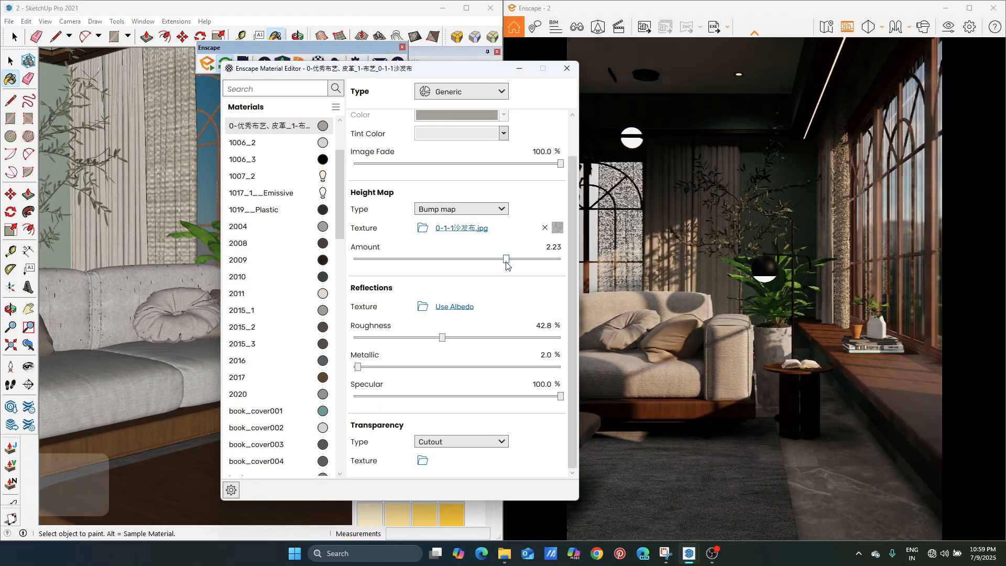
scroll(786, 320, down, 3)
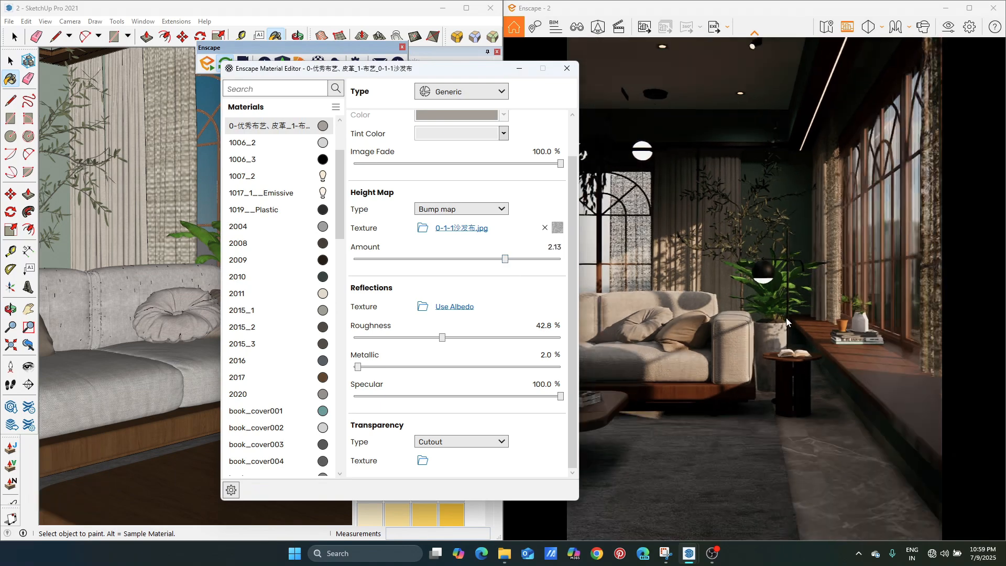
click(515, 70)
- Fine-tune the camera framing and save a render screenshot named living room 1 as a JPEG Image in the renders folder
shift+middle_drag(720, 237, 736, 236)
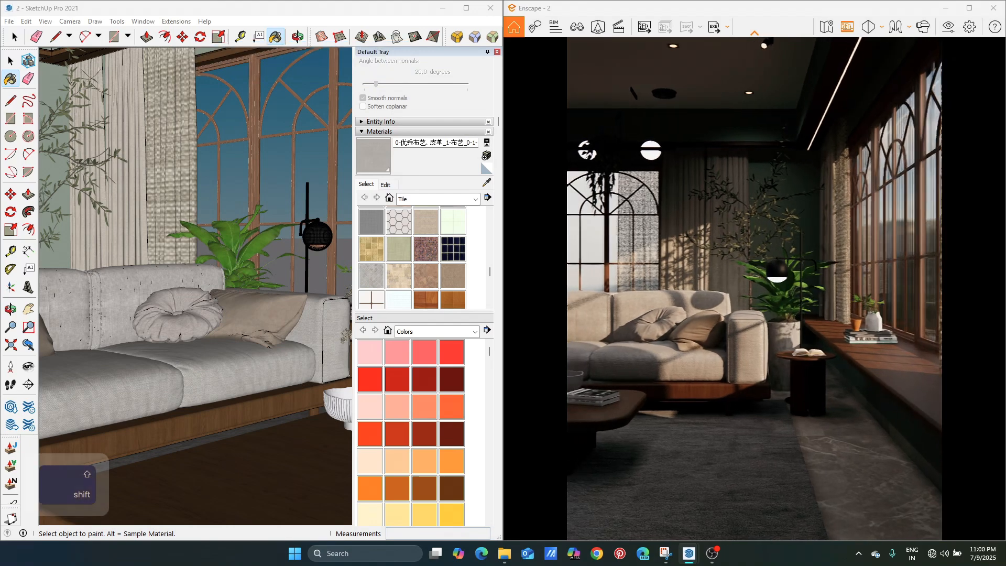
shift+middle_drag(768, 281, 770, 298)
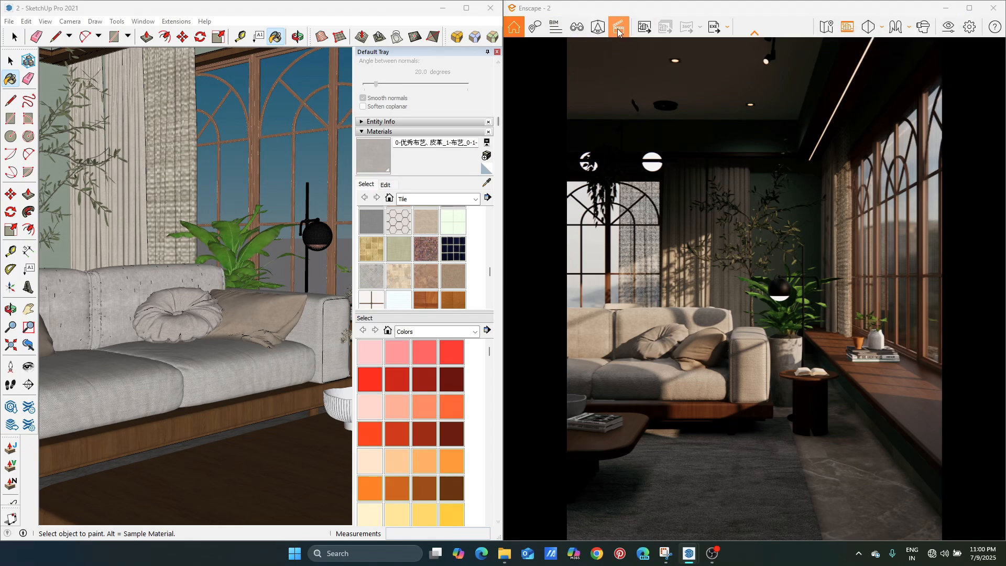
click(649, 32)
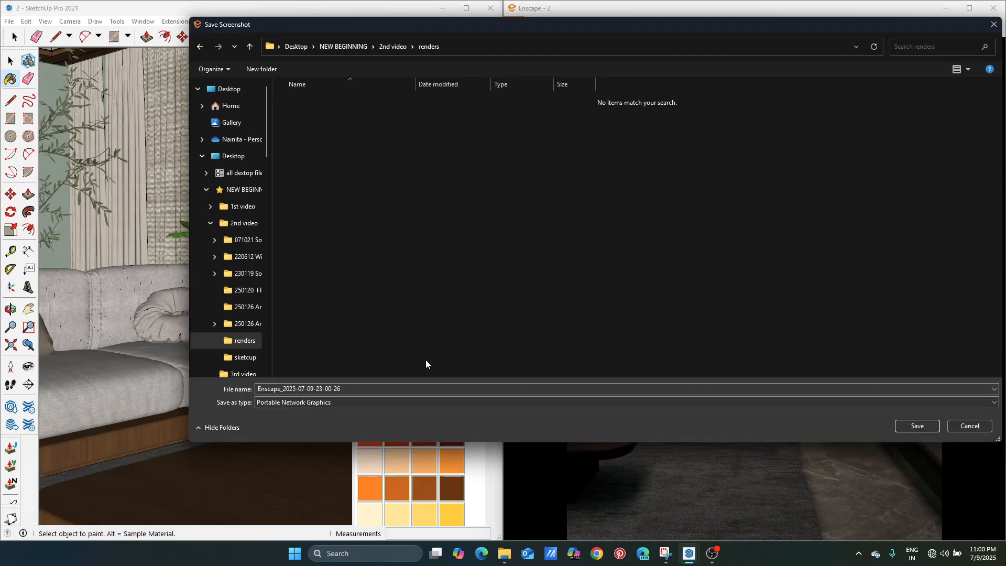
click(413, 403)
click(389, 387)
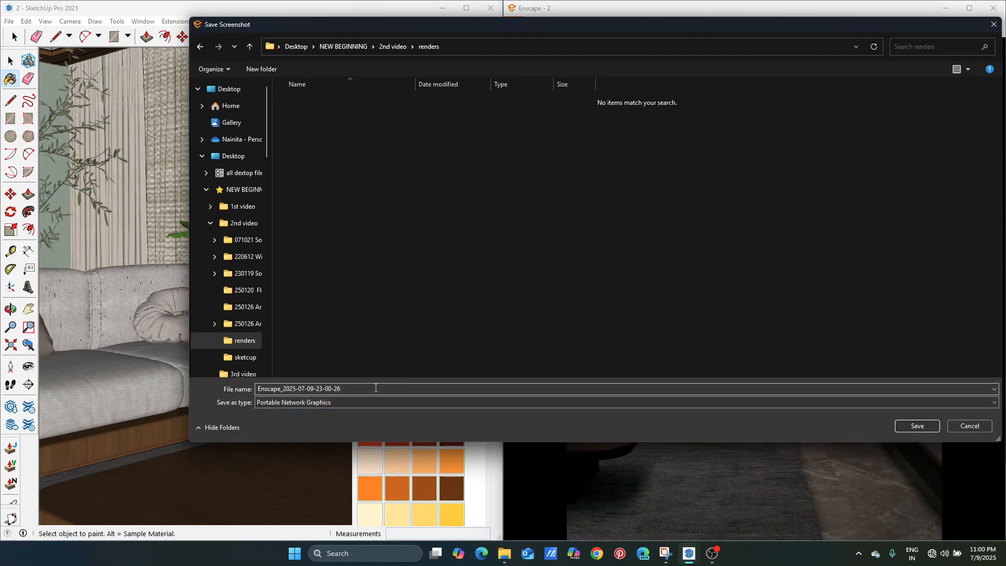
click(377, 388)
text(liv)
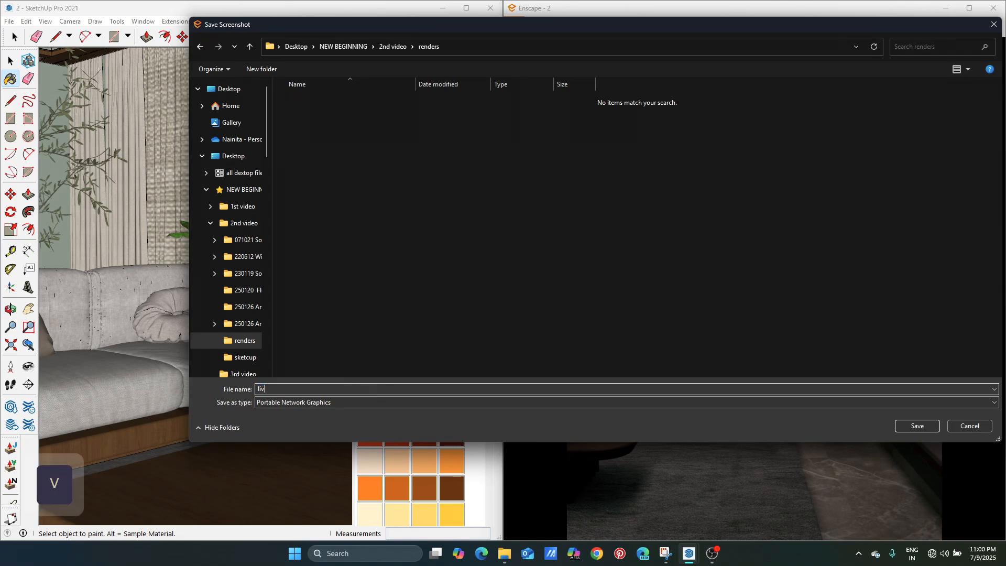
text(ing r)
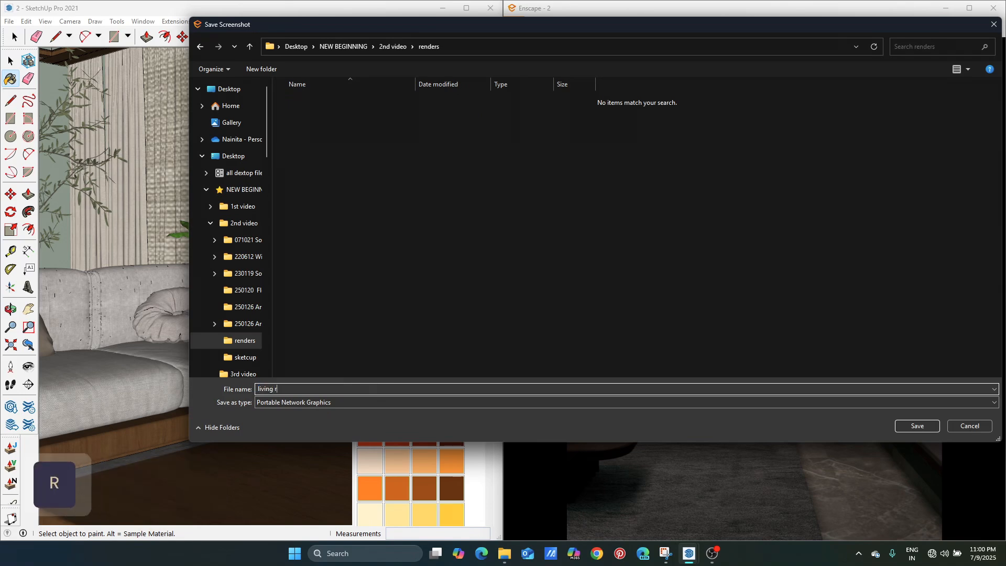
text(oom 1)
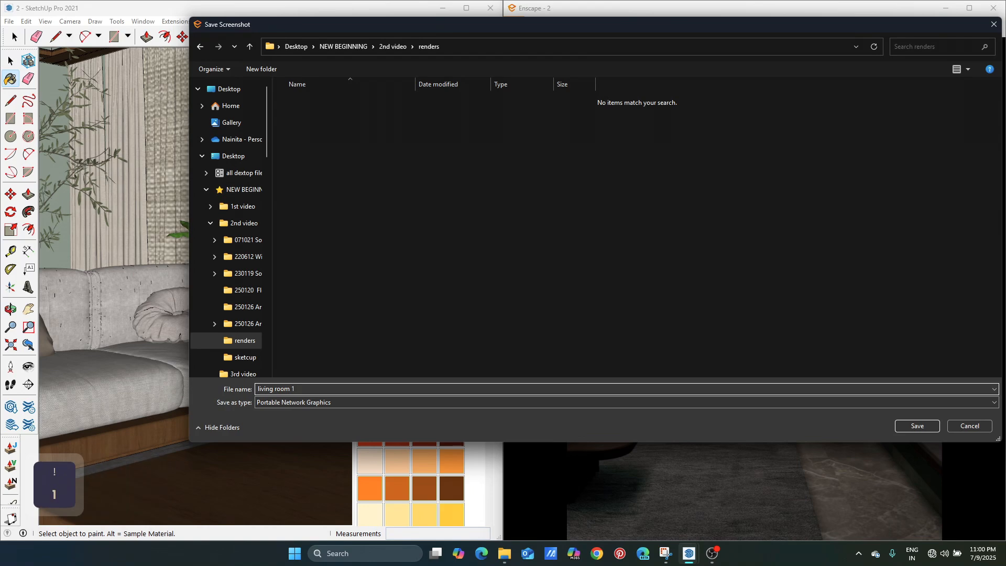
click(443, 406)
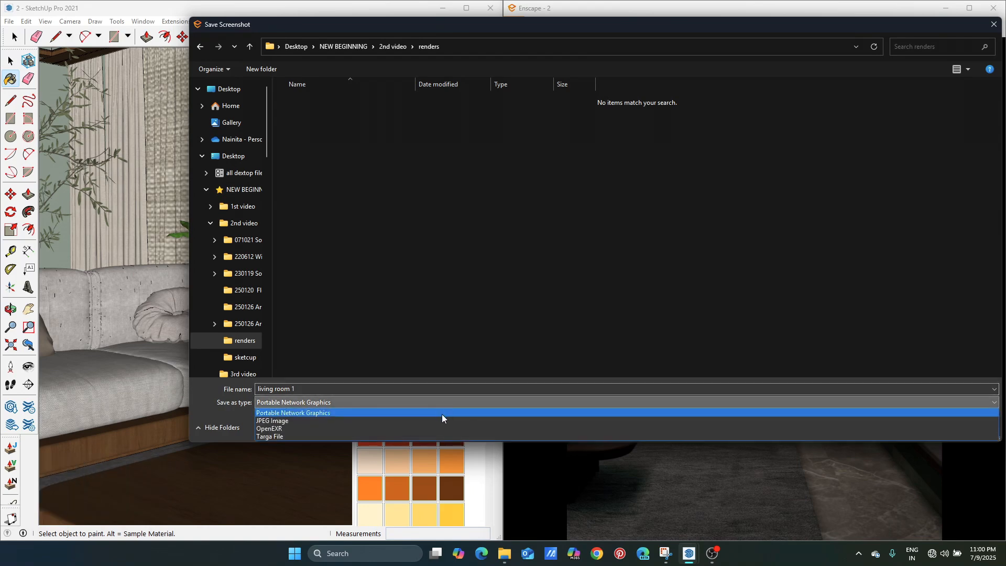
click(438, 423)
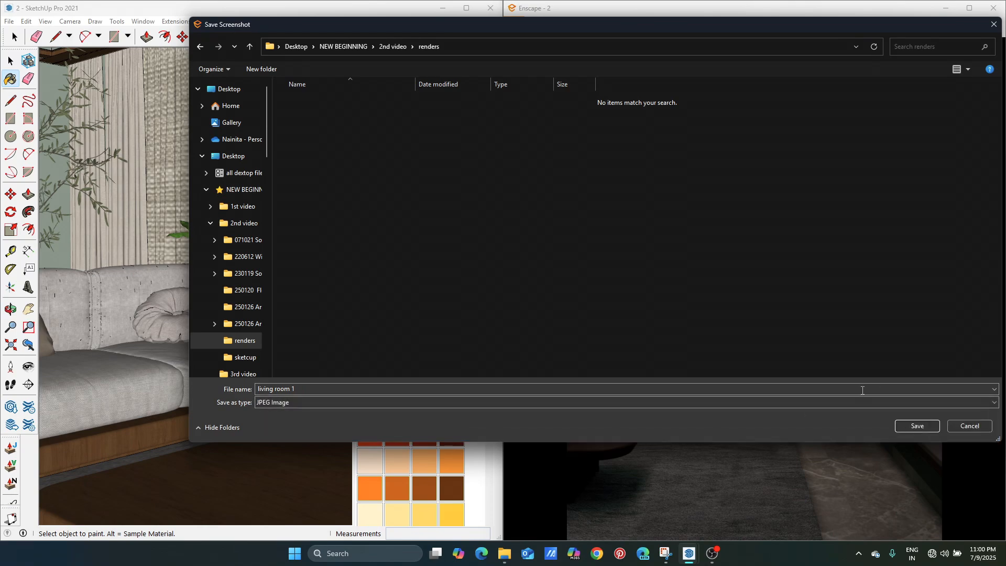
click(917, 426)
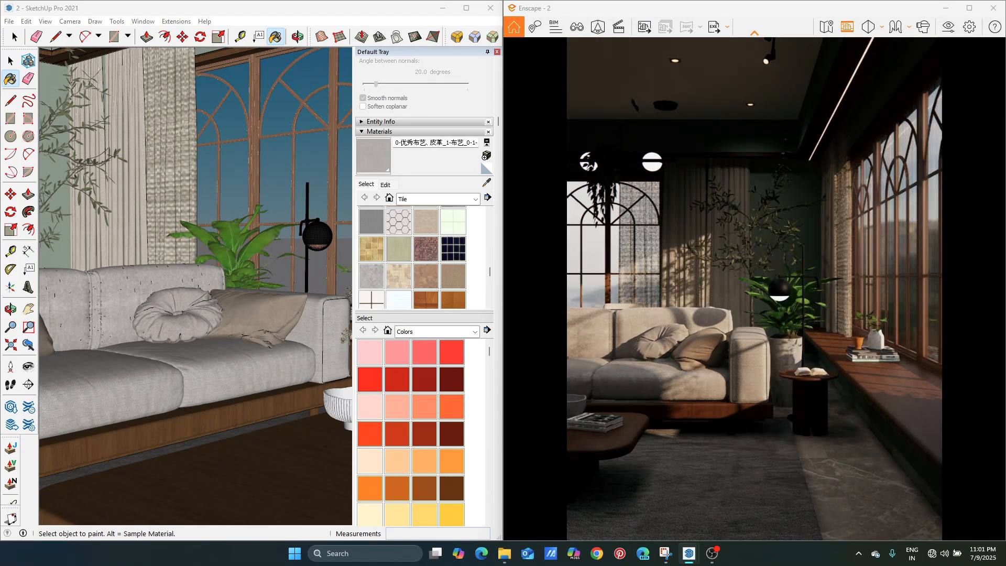
- Switch to File Explorer and view the saved living room 1 render in a maximized photo viewer
click(507, 553)
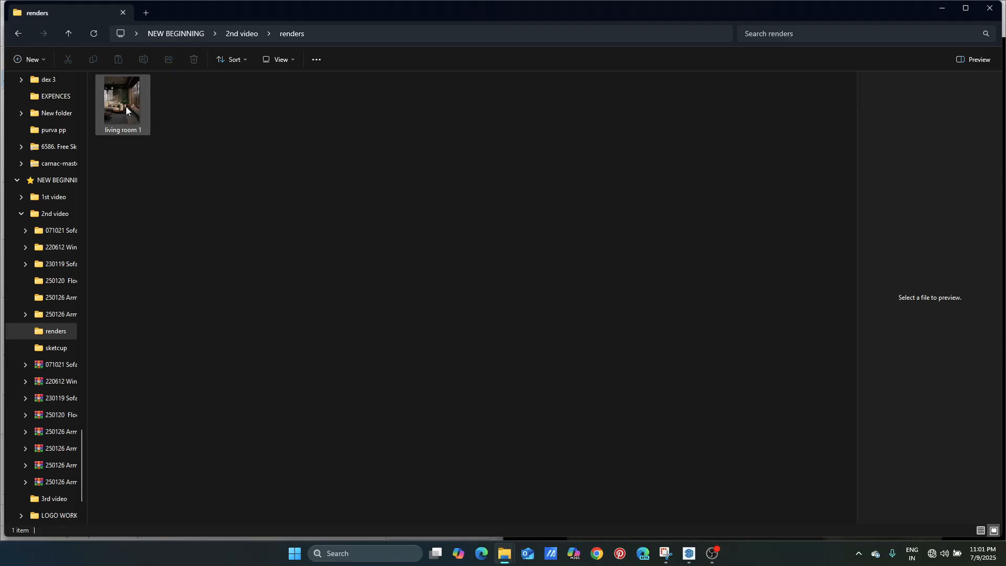
double_click(126, 108)
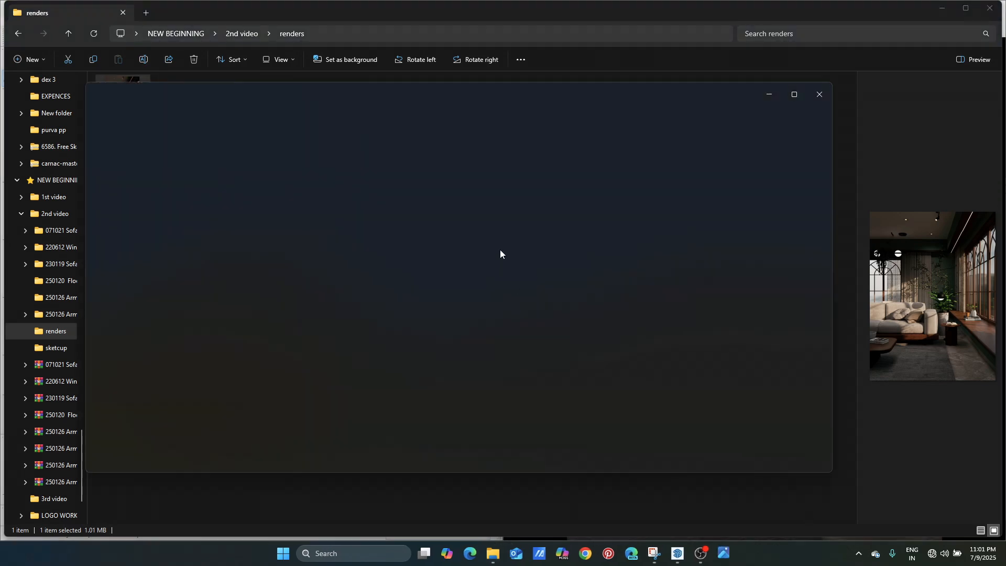
click(792, 96)
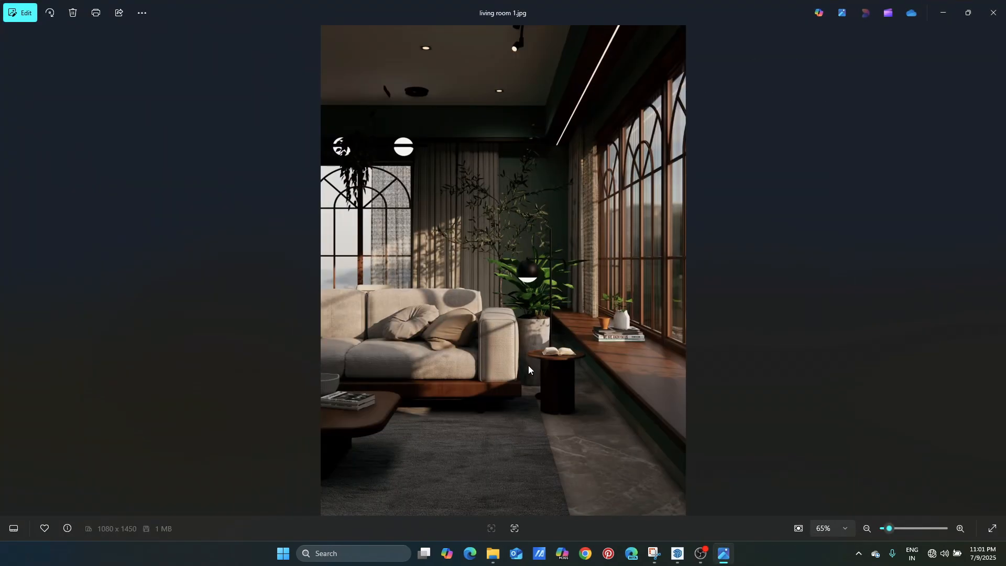